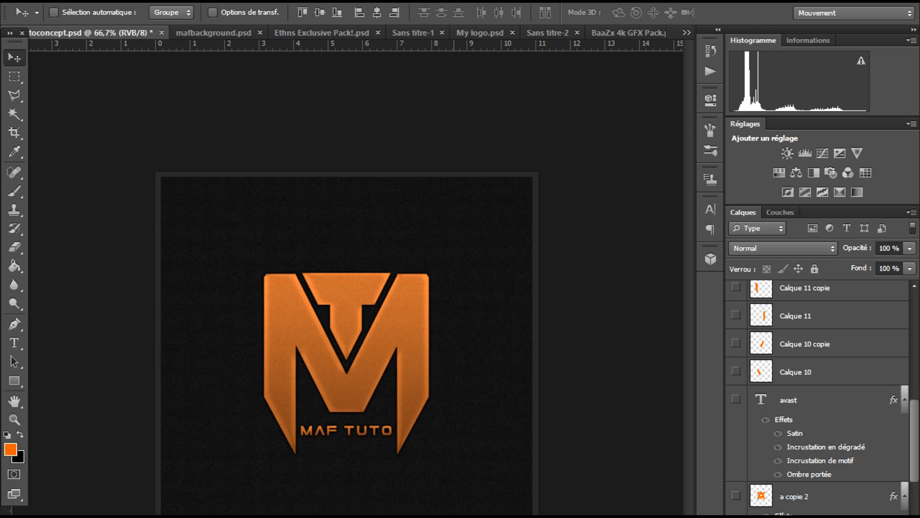
scroll(817, 398, up, 10)
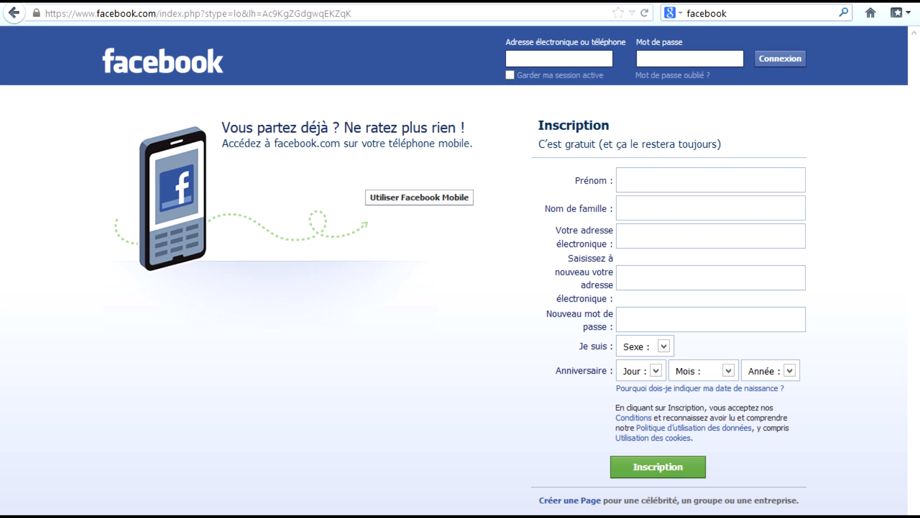
In the Firefox browser, search the web for dafont and open the French dafont.com site
key(ctrl+k)
text(dafont)
key(Return)
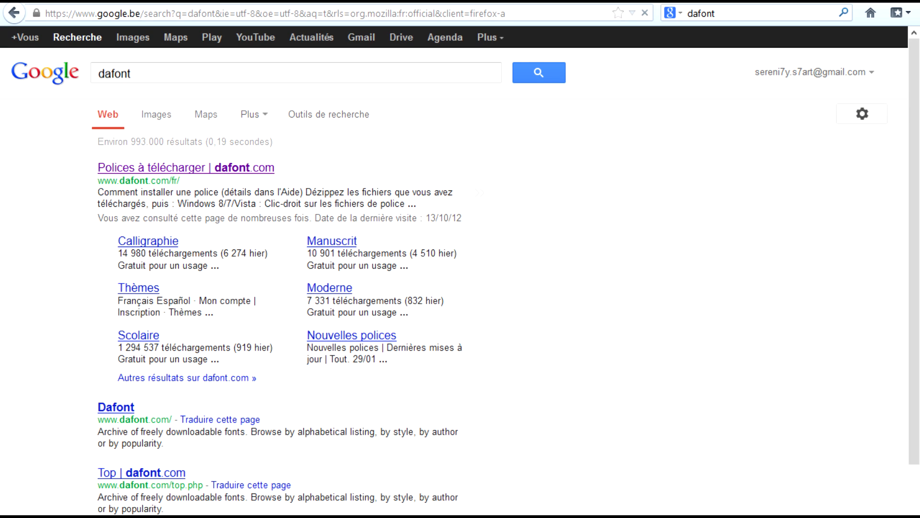
click(186, 167)
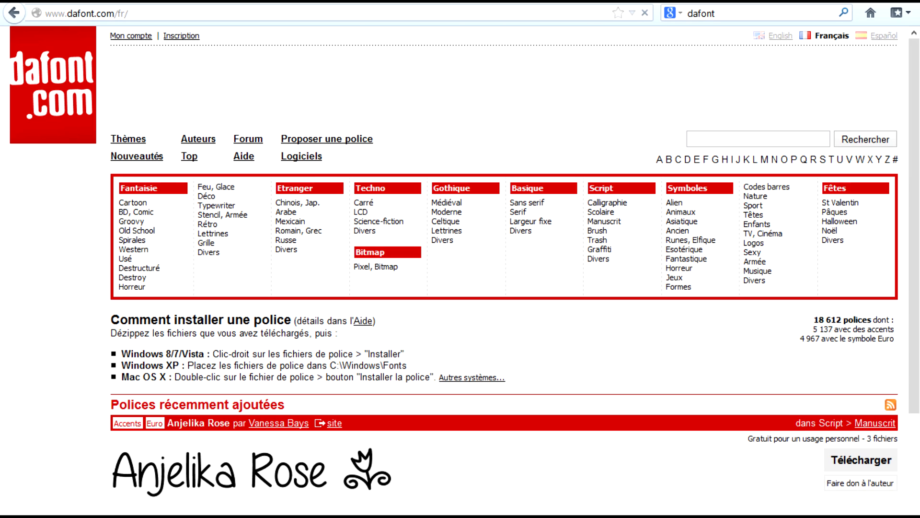
Search dafont.com for the font Elemental
text(A)
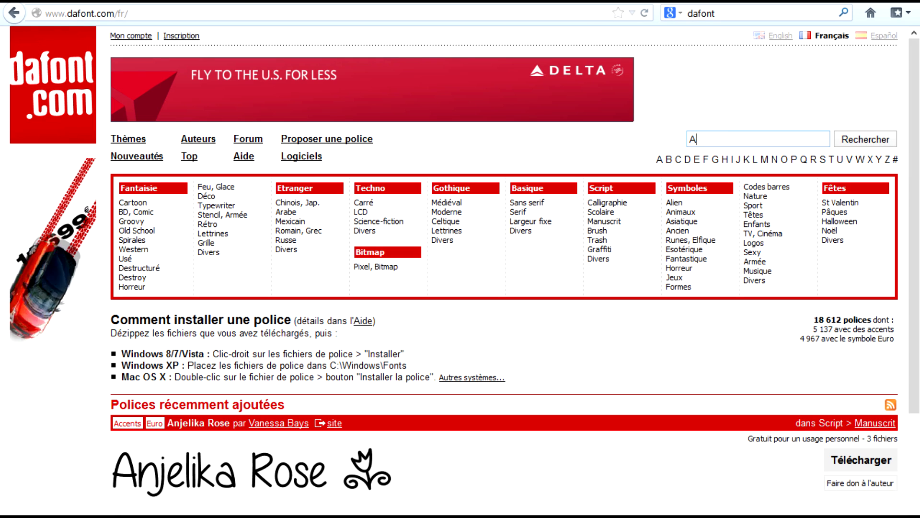
key(BackSpace)
text(Elemental)
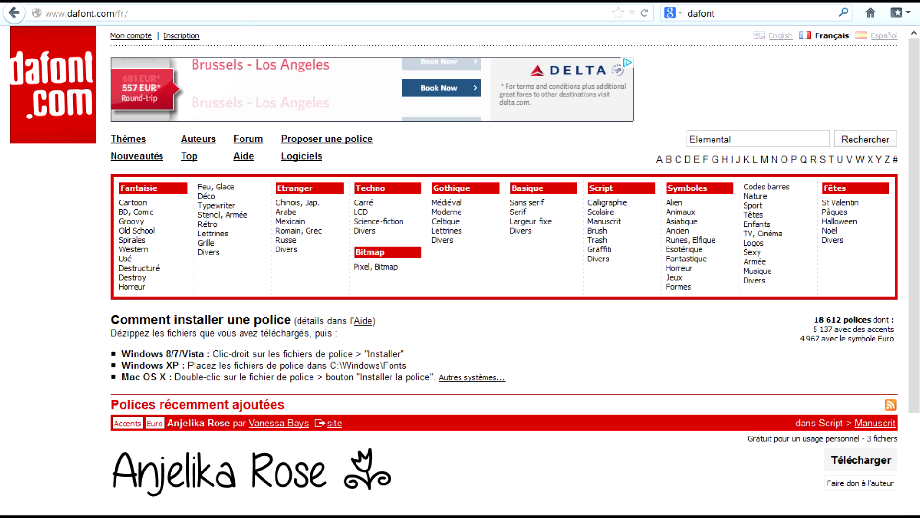
key(Return)
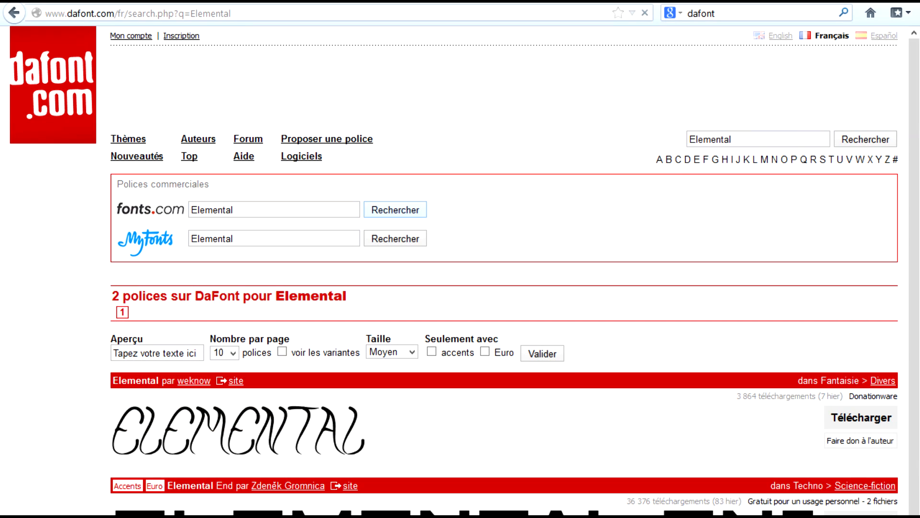
Request the Elemental End font download, elementalend.zip, and dismiss the download dialog
scroll(460, 273, down, 1)
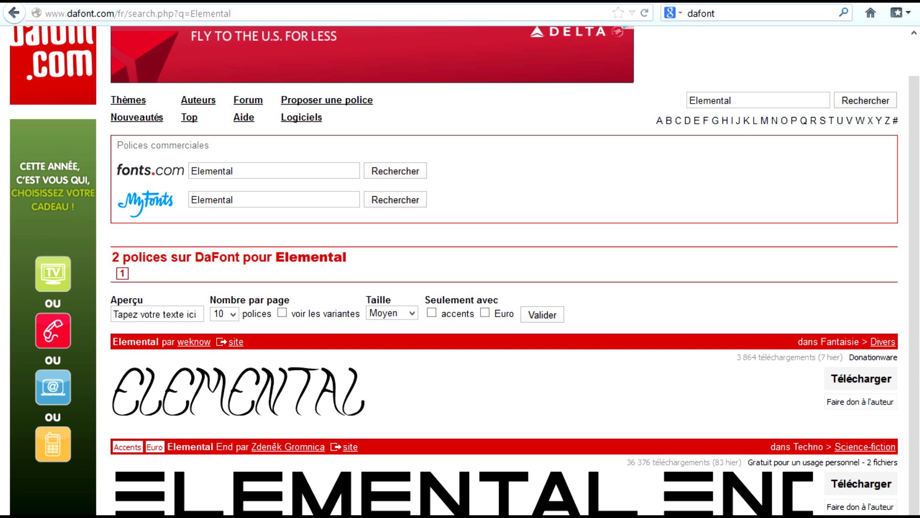
key(ctrl+l)
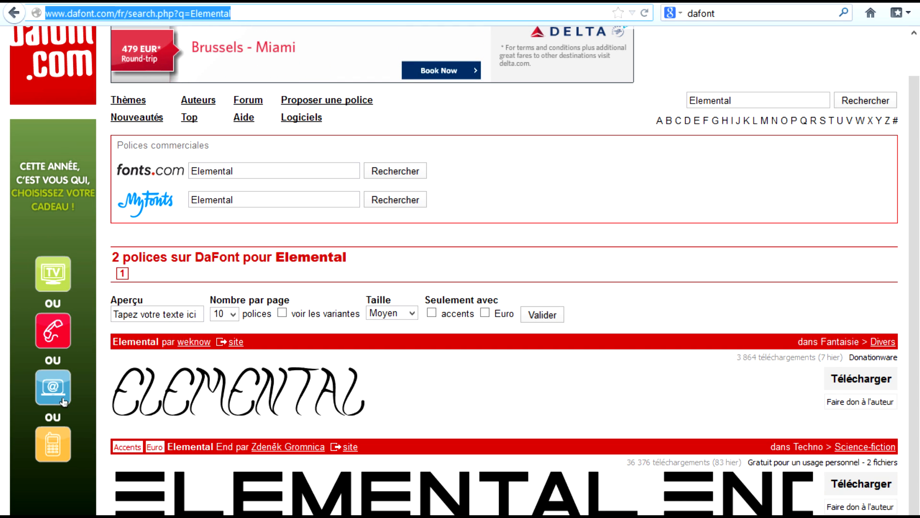
click(865, 484)
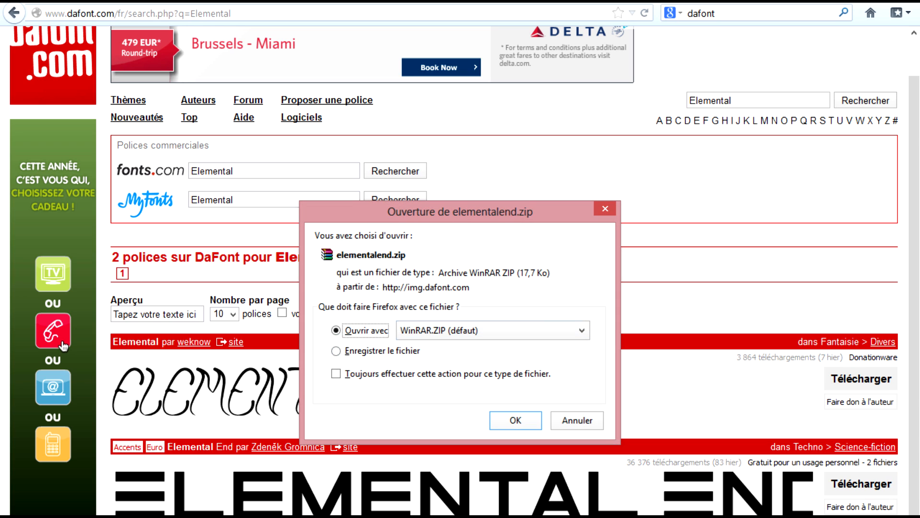
key(Escape)
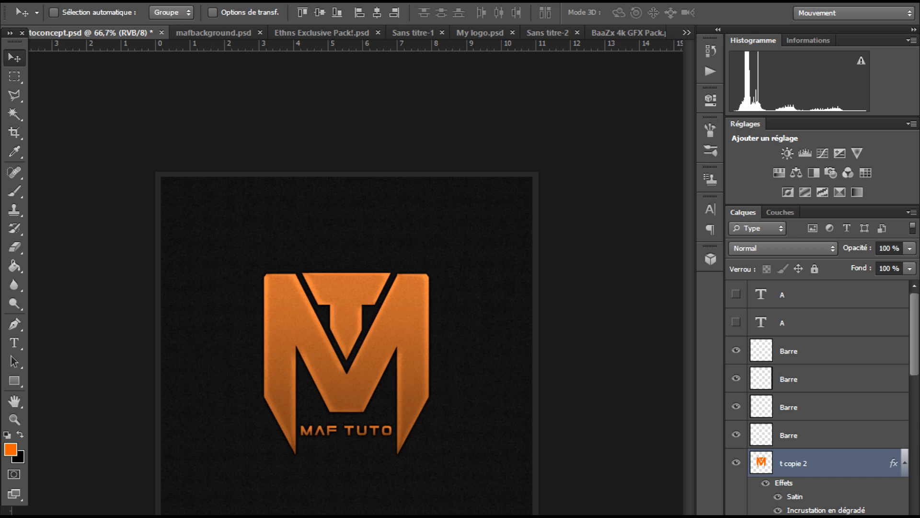
In Photoshop, hide the logo layer t copie 2 and add a new empty layer above it
click(736, 462)
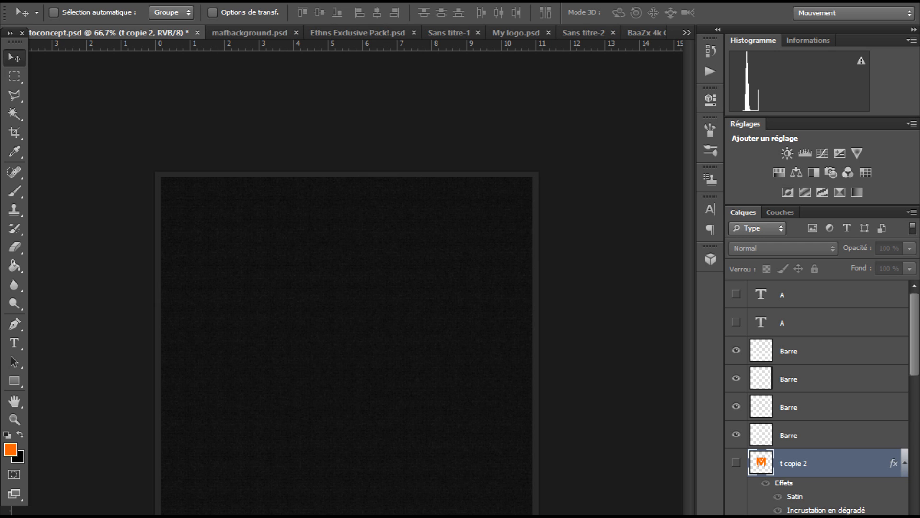
key(ctrl+alt+shift+n)
click(38, 1)
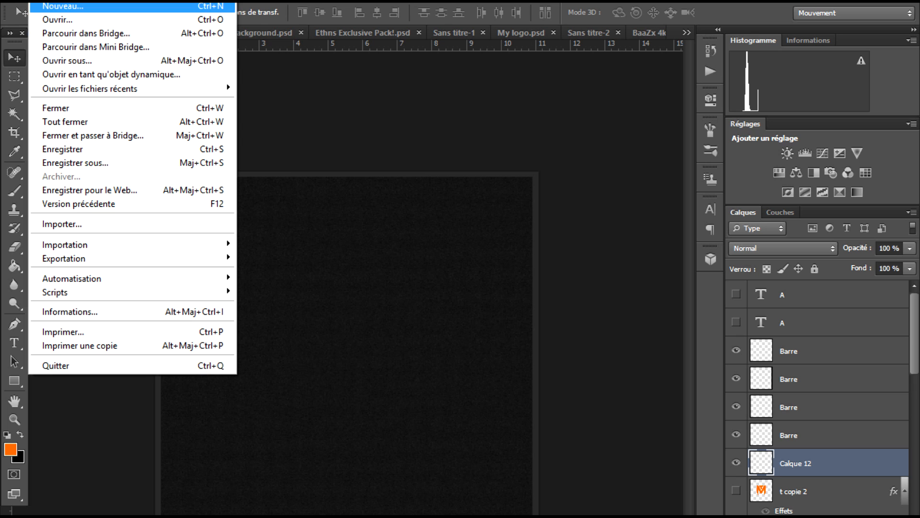
click(63, 7)
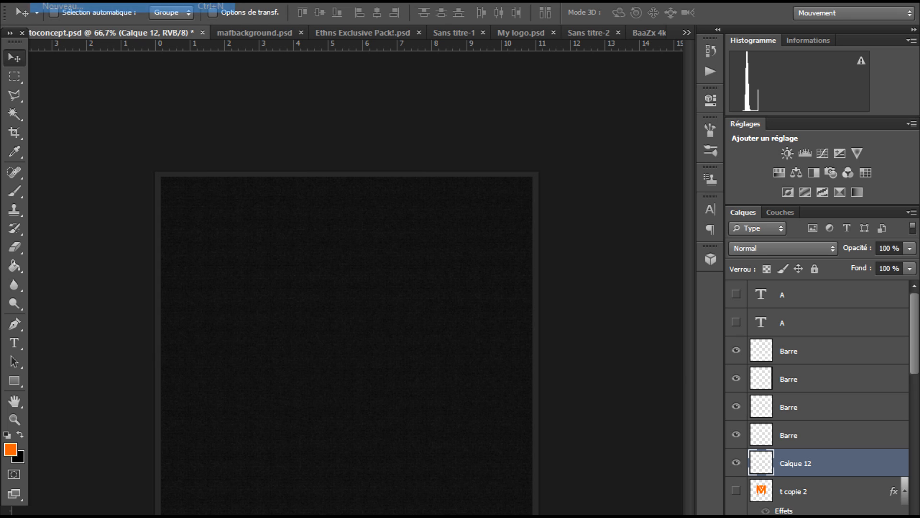
click(625, 186)
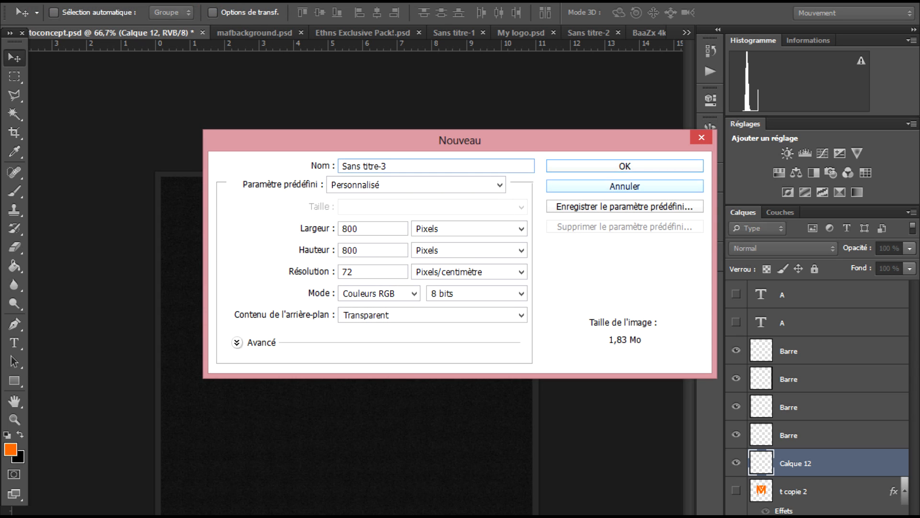
Start a new document and name it Logo
click(40, 0)
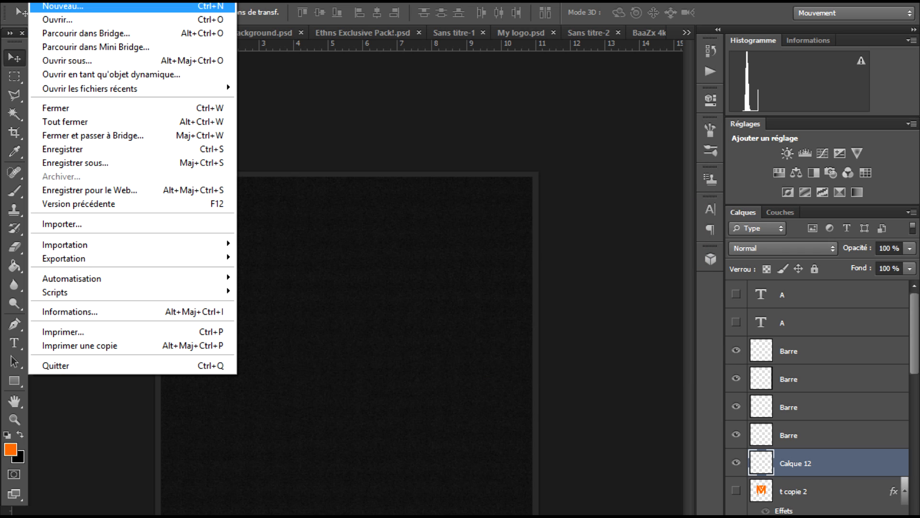
click(64, 7)
drag(459, 138, 395, 182)
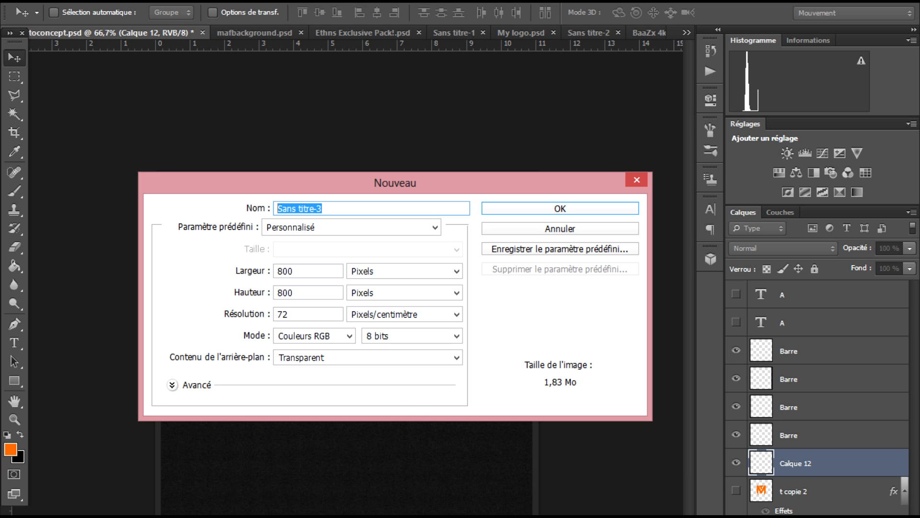
text(Logo)
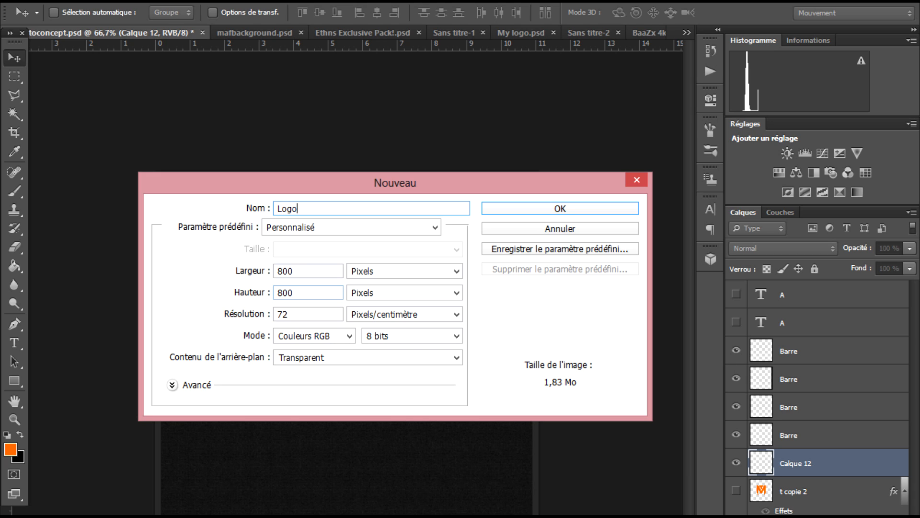
key(Tab)
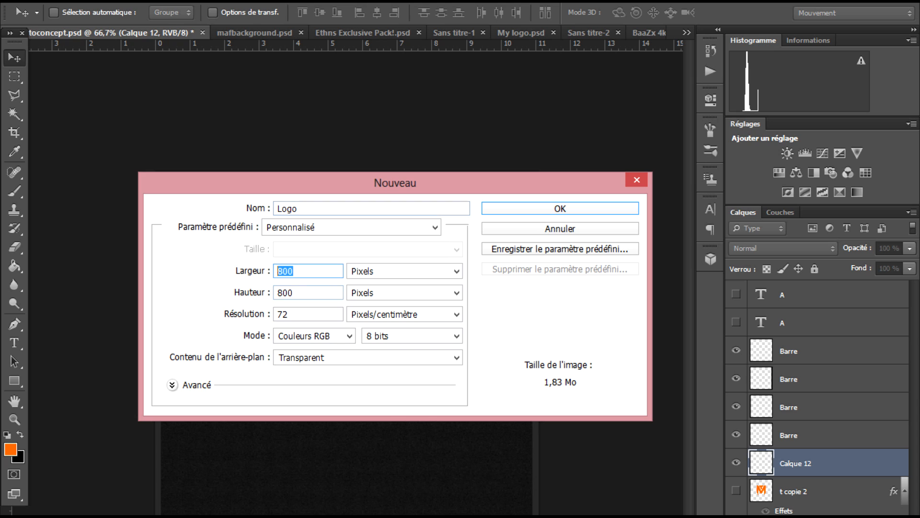
key(Tab)
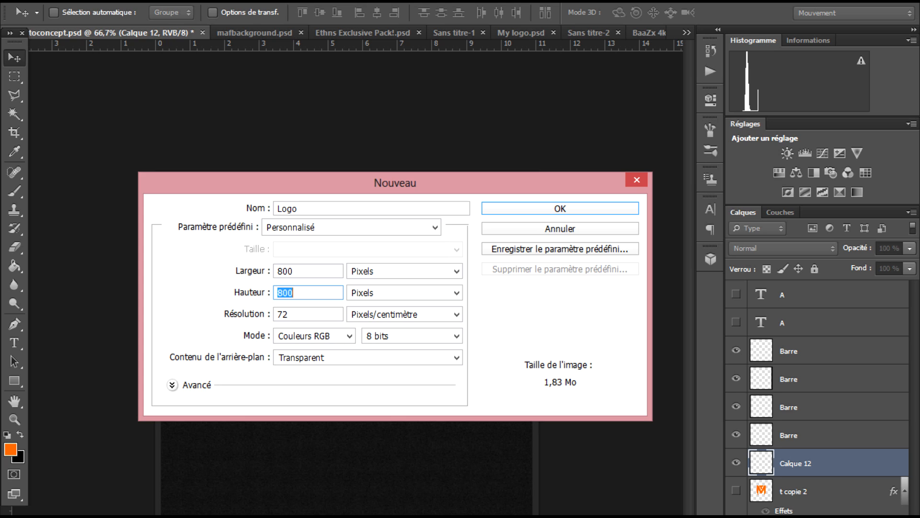
Try 1000 for the new document's dimensions, and settle on 800 pixels for both width and height
key(shift+Tab)
text(100)
key(Tab)
text(1000)
key(shift+Tab)
text(1000)
key(ctrl+a)
text(800)
key(Tab)
text(800)
key(ctrl+a)
key(Tab)
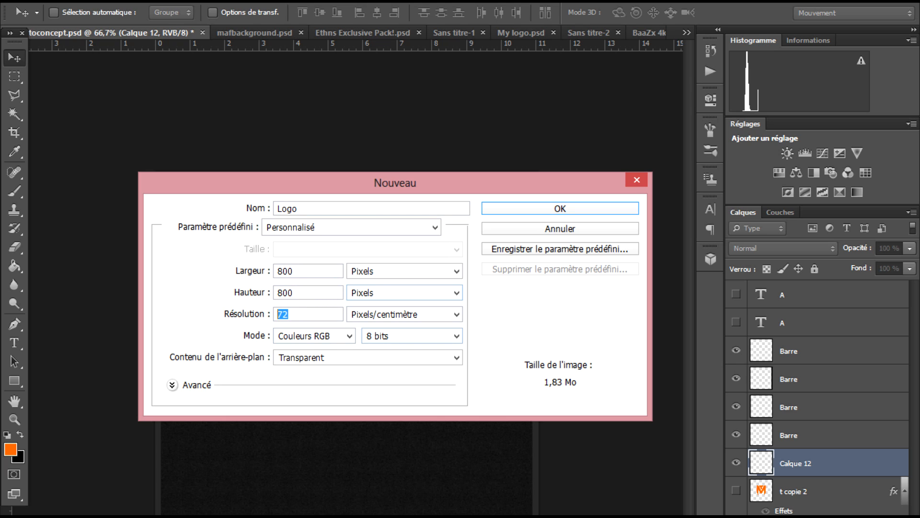
Check the width unit and colour mode options of the new document, and cancel its creation
click(456, 271)
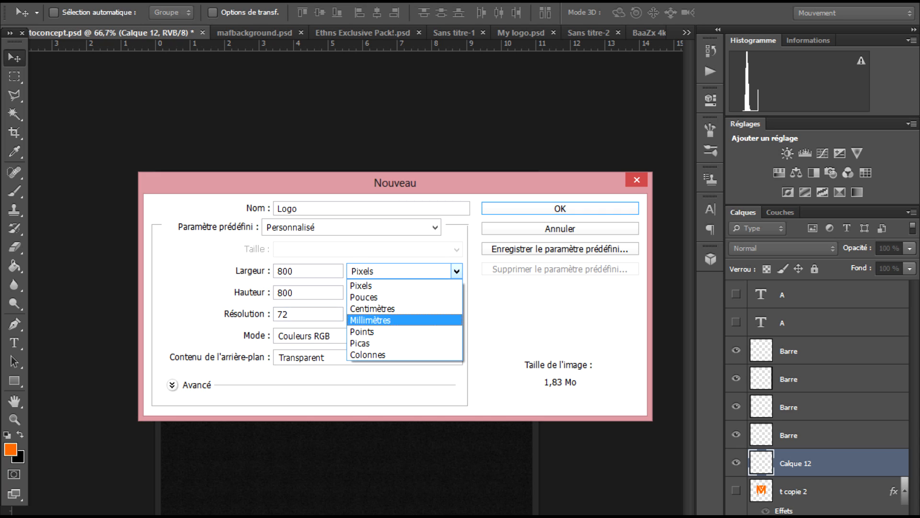
key(Escape)
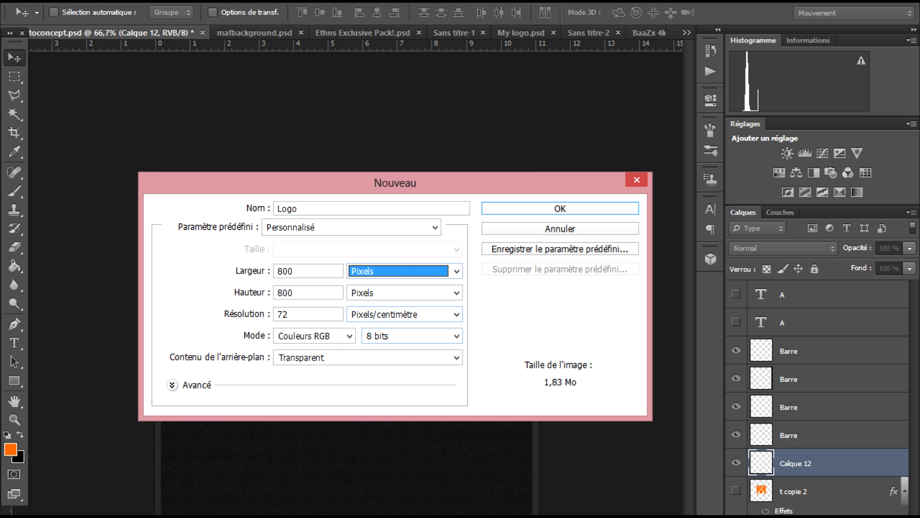
click(314, 335)
key(Escape)
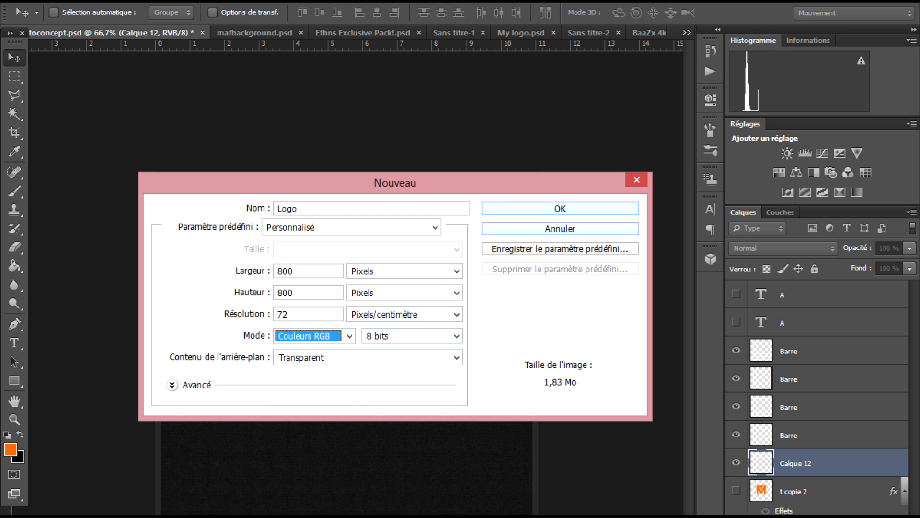
key(Escape)
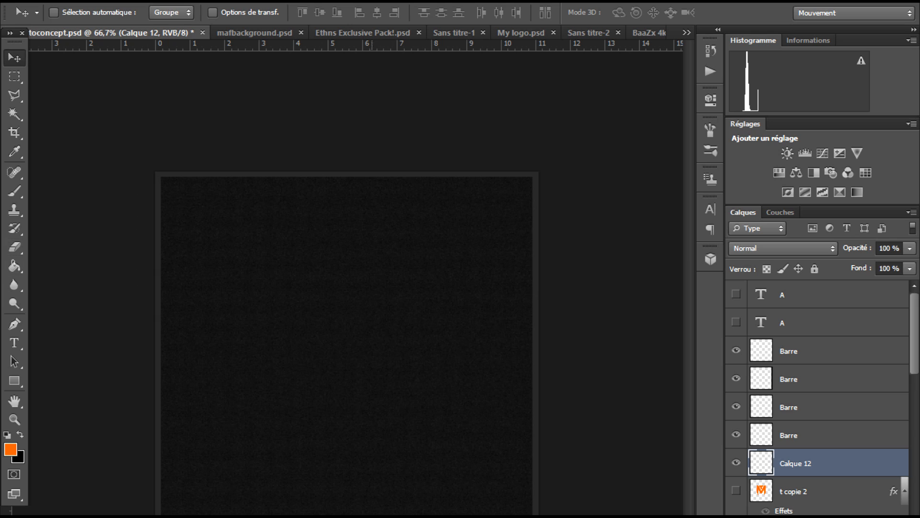
Hide the background layers Calque 9 and Calque 8
key(g)
scroll(817, 398, down, 10)
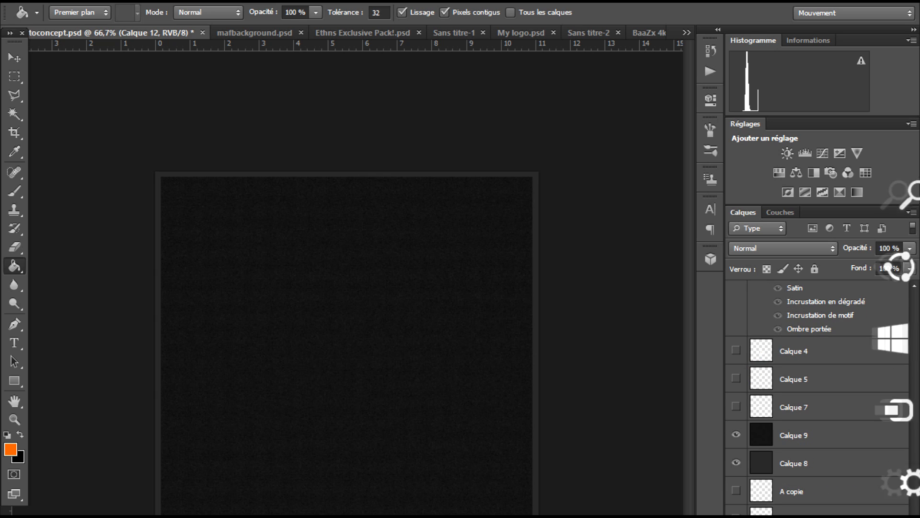
drag(736, 434, 736, 462)
click(793, 434)
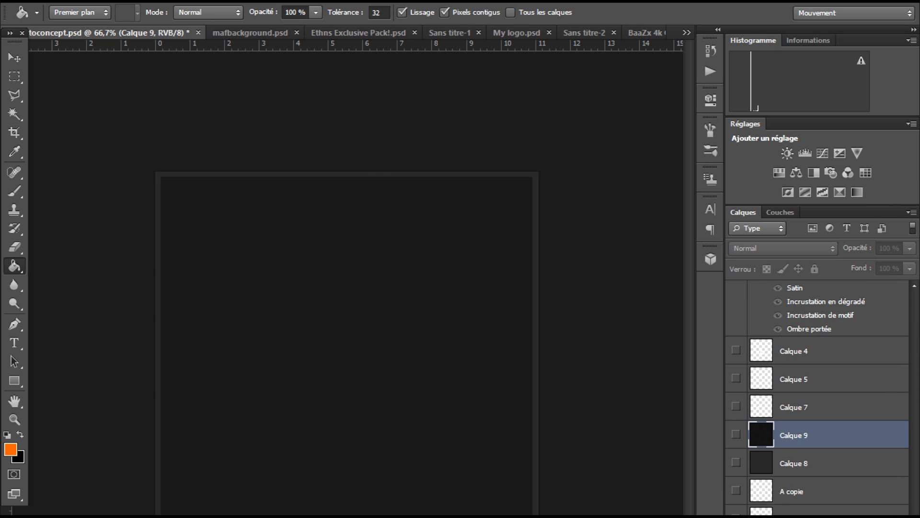
Add a new layer above Calque 4 and fill it with the orange foreground colour
scroll(817, 398, up, 4)
click(794, 491)
click(794, 463)
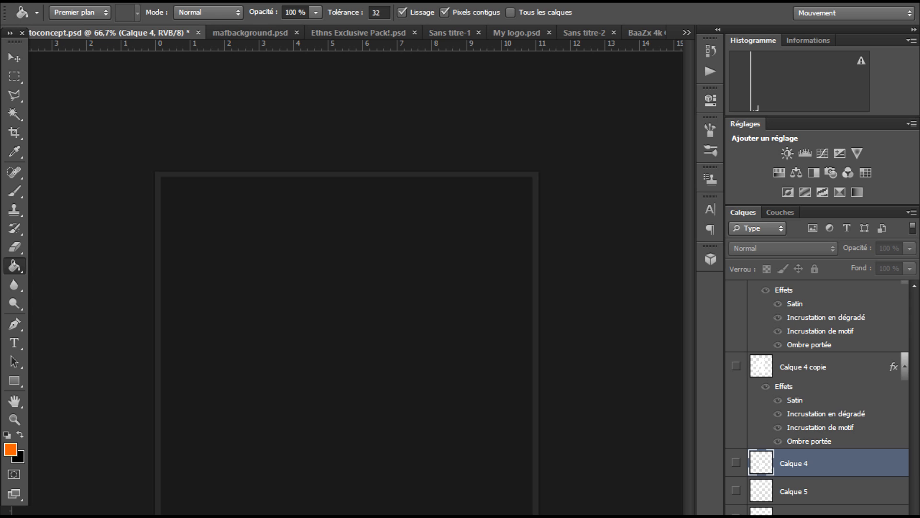
key(ctrl+shift+alt+n)
key(alt+BackSpace)
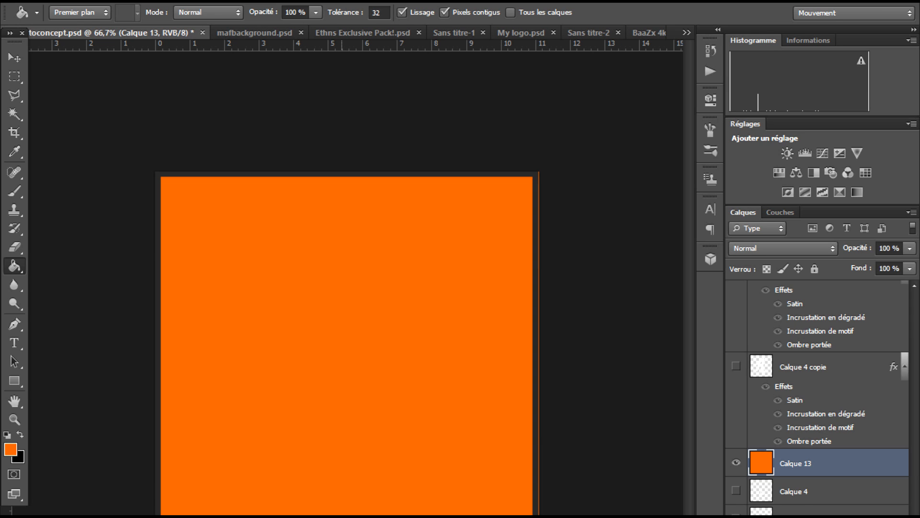
Swap the foreground and background colours and refill the orange layer with black
key(z)
key(x)
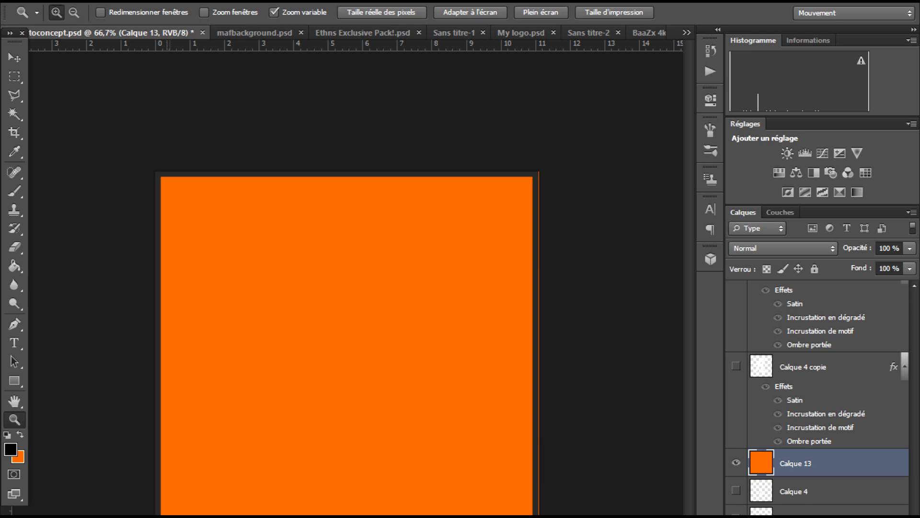
key(ctrl+plus)
key(g)
key(alt+BackSpace)
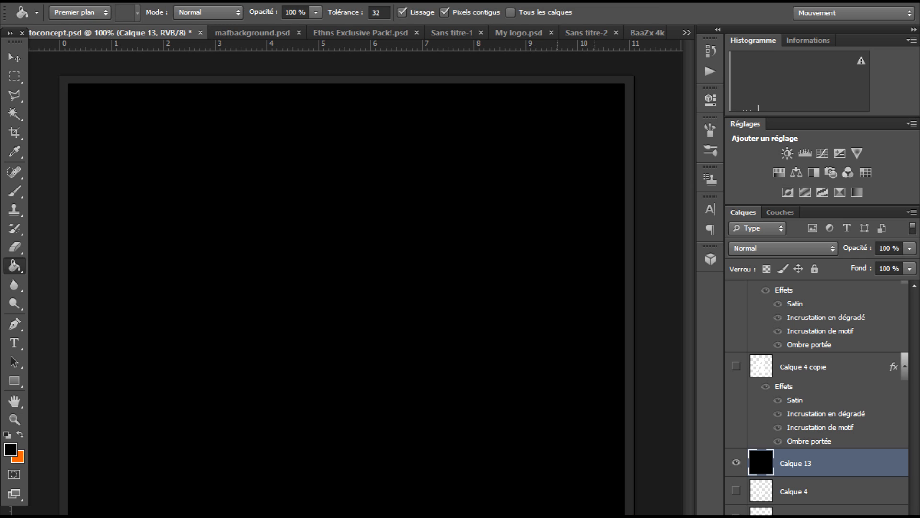
Hide the black-filled layer and show the textured background layers again
click(736, 463)
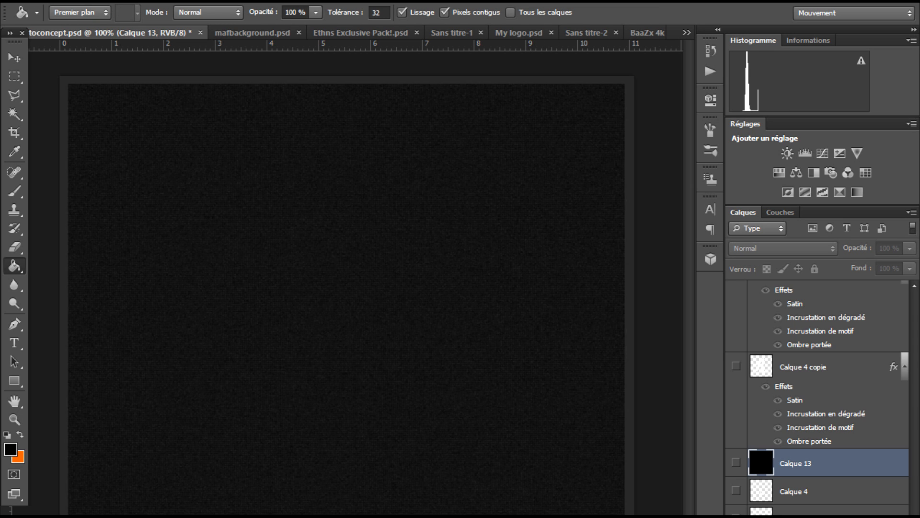
key(ctrl+minus)
Add a new empty layer directly above the hidden logo layer t copie 2
scroll(818, 397, down, 10)
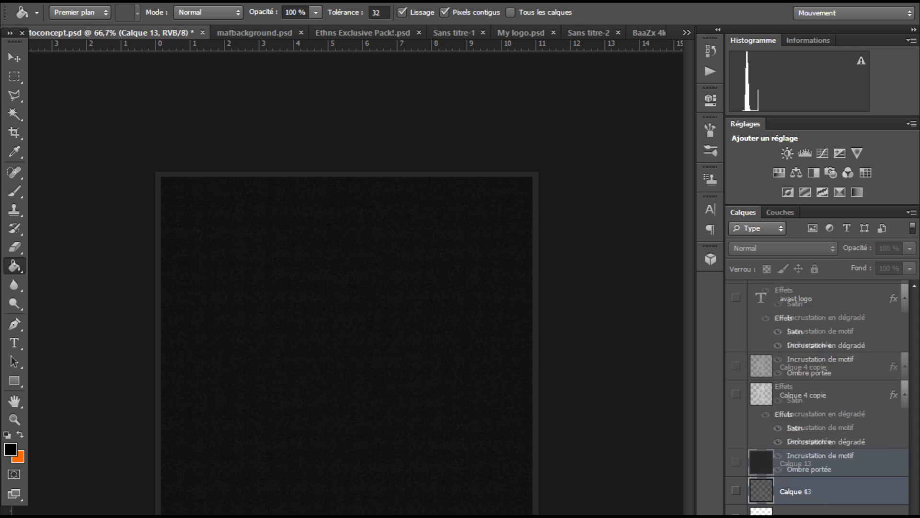
scroll(817, 398, up, 8)
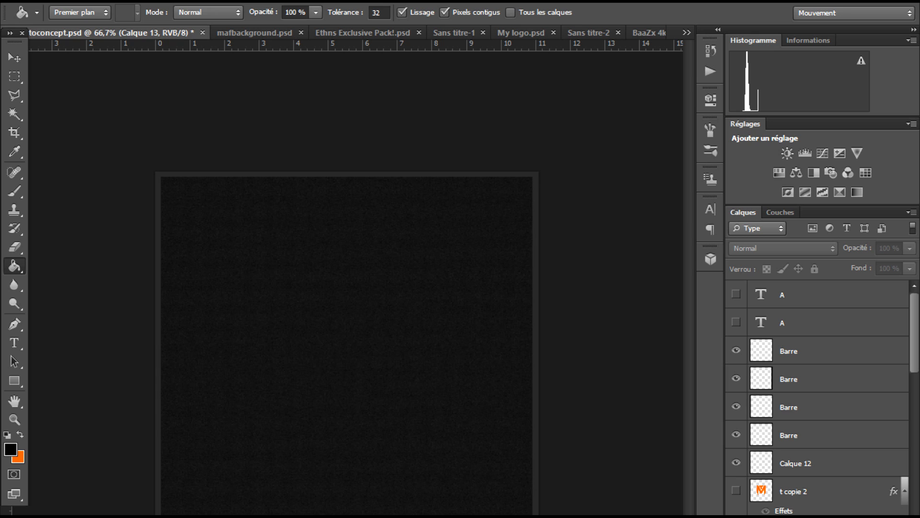
click(815, 491)
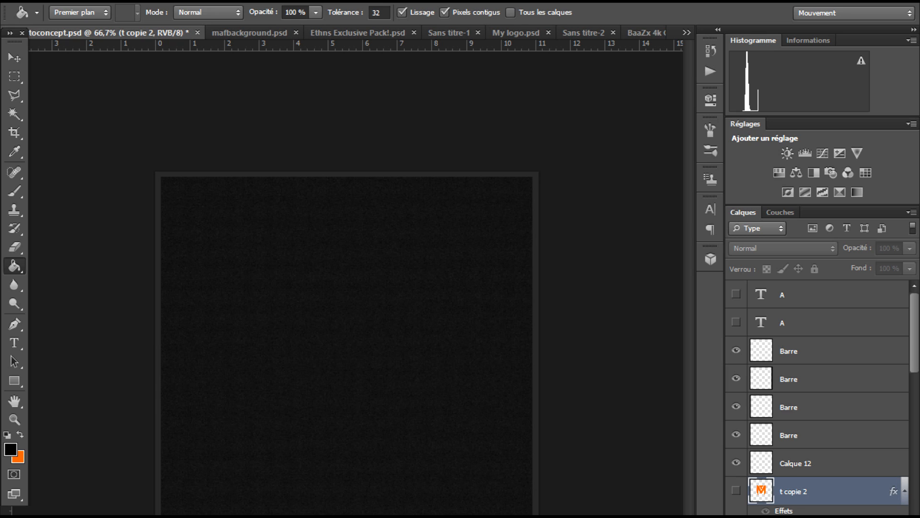
key(ctrl+shift+alt+n)
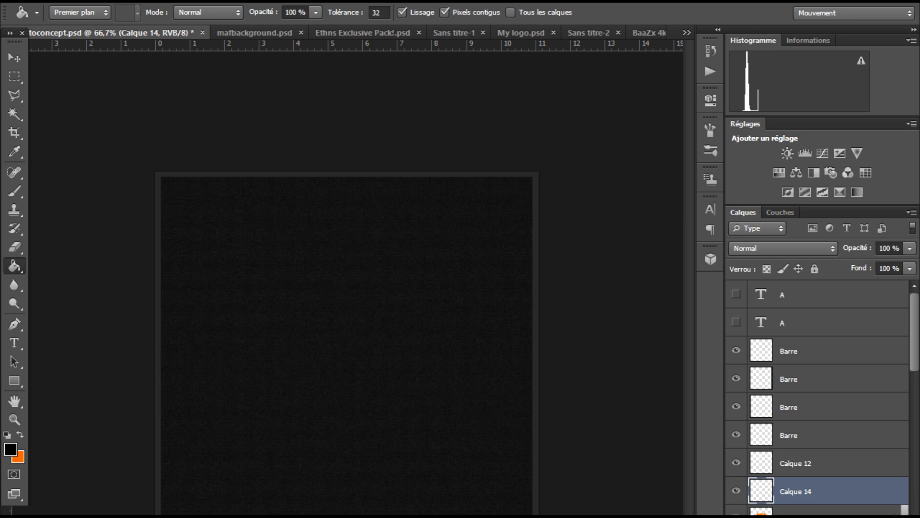
Ready the Type tool with the Elemental End font and look at that font on the dafont results page
key(t)
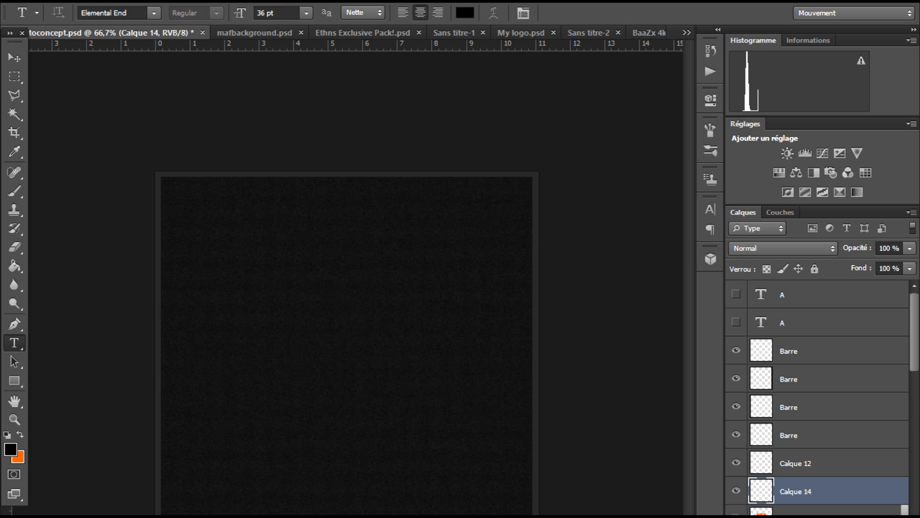
key(alt+Tab)
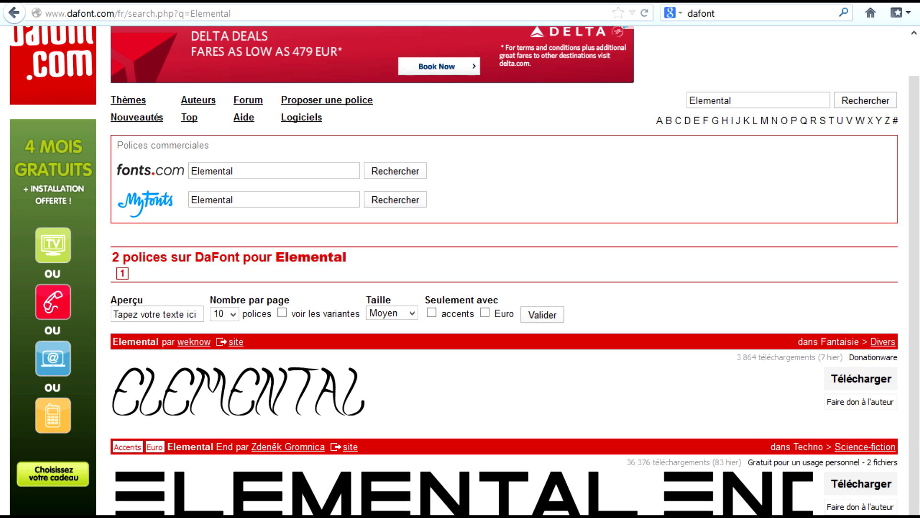
key(alt+Tab)
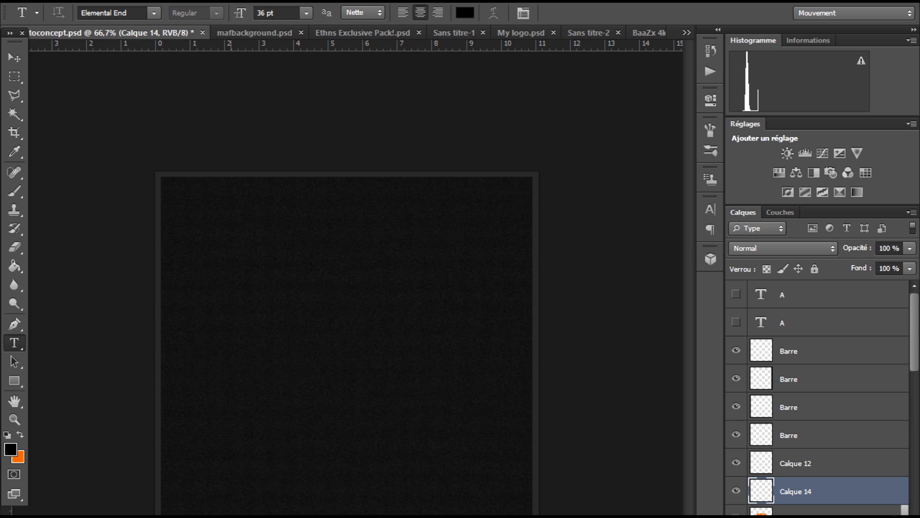
Start a text entry on the canvas and set the Elemental End font size to 100 pt
click(295, 302)
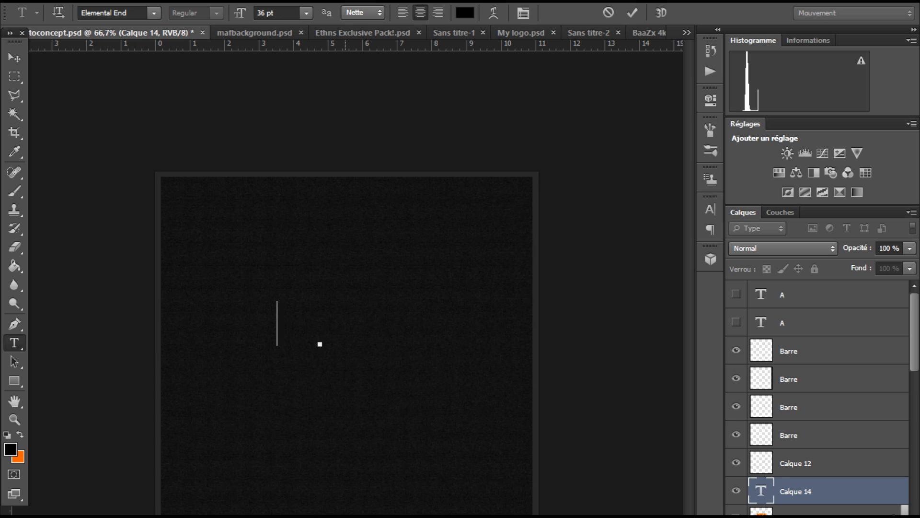
drag(345, 379, 338, 391)
drag(280, 13, 253, 15)
text(100)
key(Return)
drag(363, 403, 317, 410)
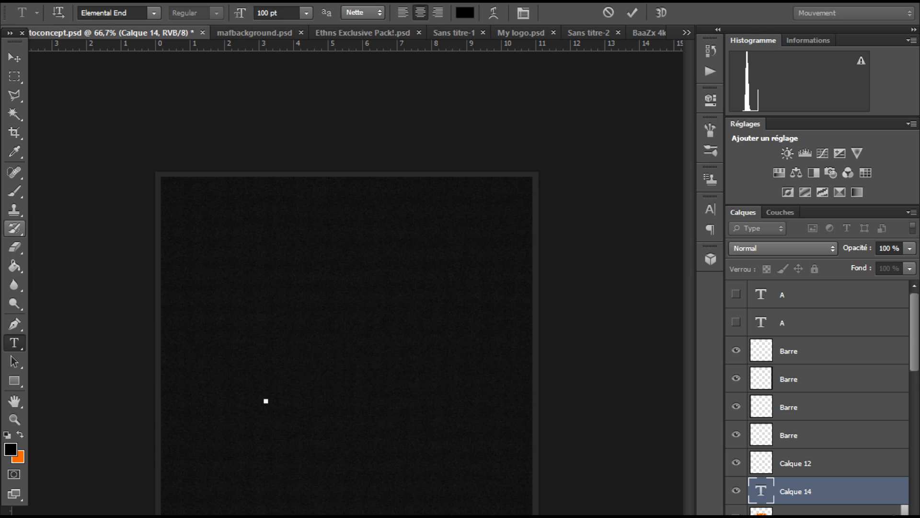
click(14, 323)
click(14, 343)
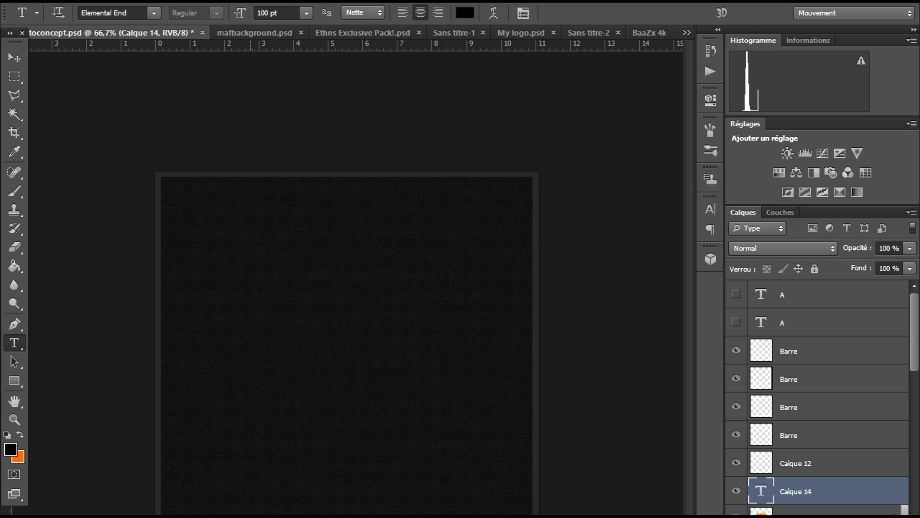
Add the letter M as a new text layer and move it to the horizontal centre of the canvas
click(258, 334)
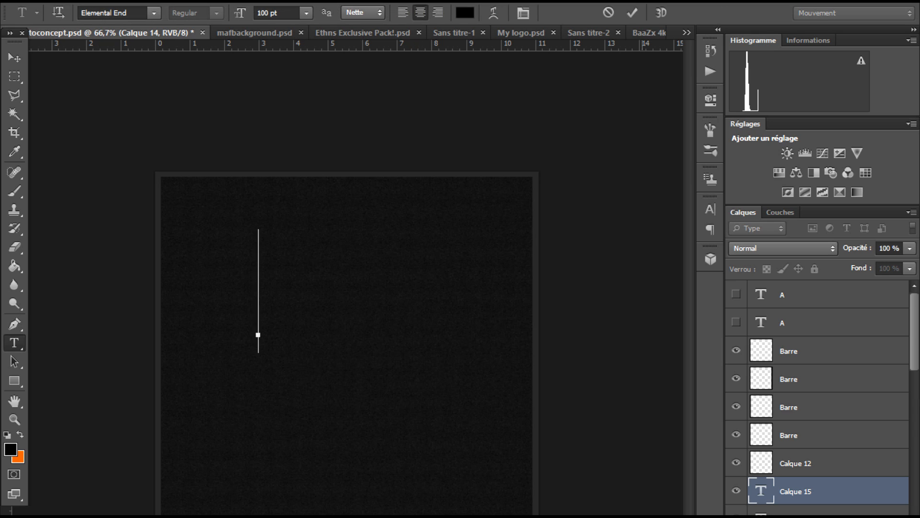
text(S)
key(BackSpace)
text(M)
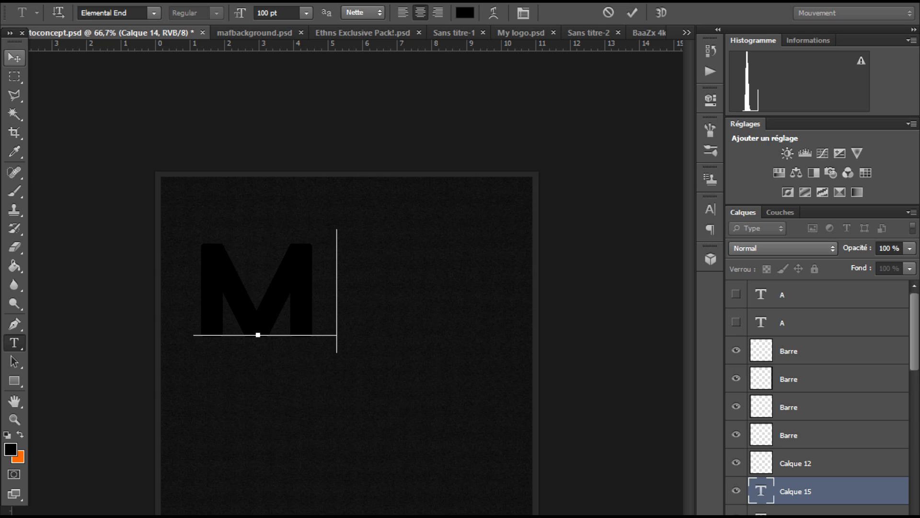
click(14, 58)
drag(273, 285, 363, 362)
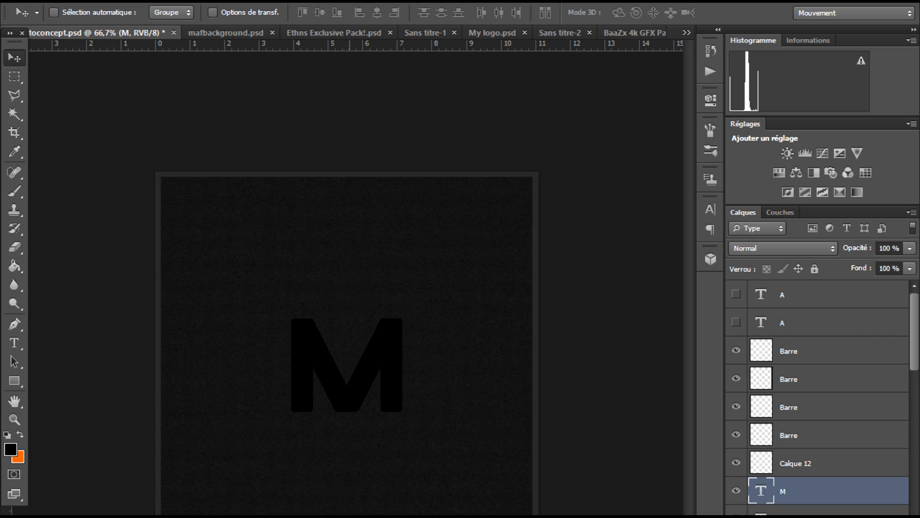
Duplicate the M text layer and replace the copy's letter with a T overlapping the M
right_click(806, 491)
click(589, 152)
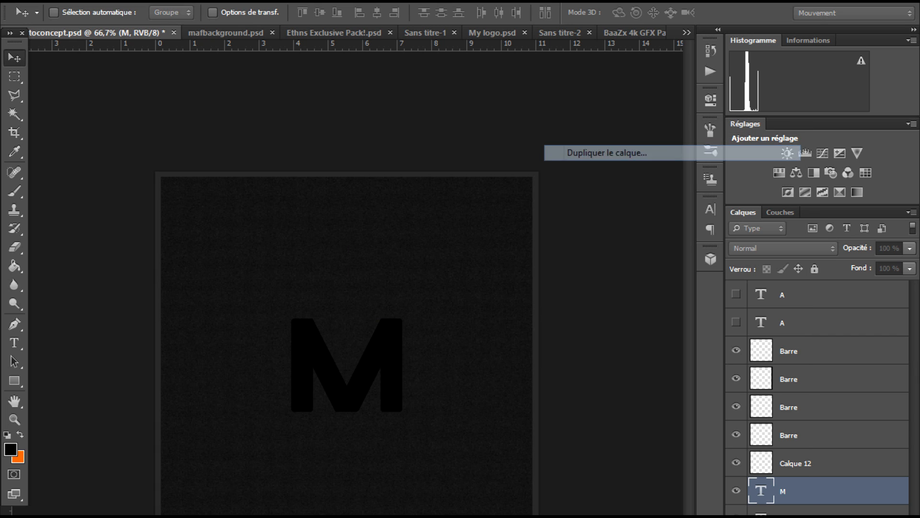
key(Return)
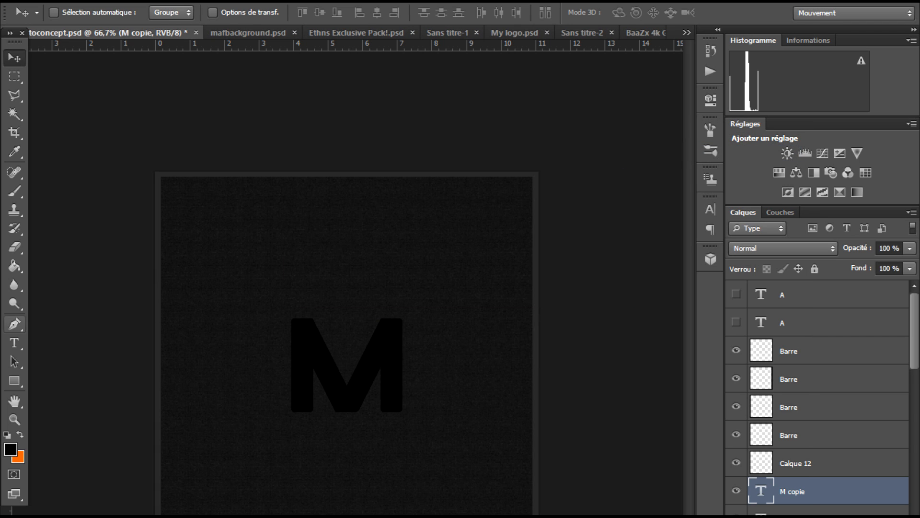
key(t)
double_click(357, 365)
text(T)
click(15, 57)
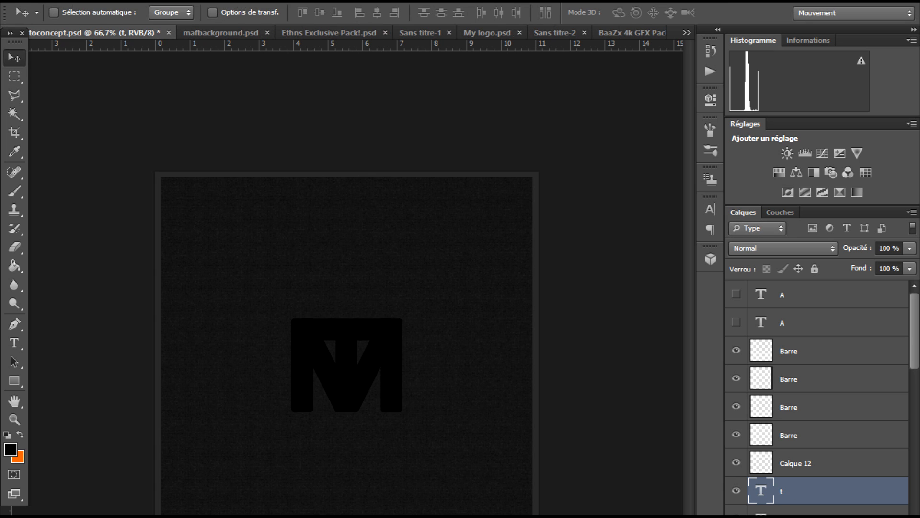
Make orange the foreground colour and recolour the letter T with it
scroll(350, 363, up, 1)
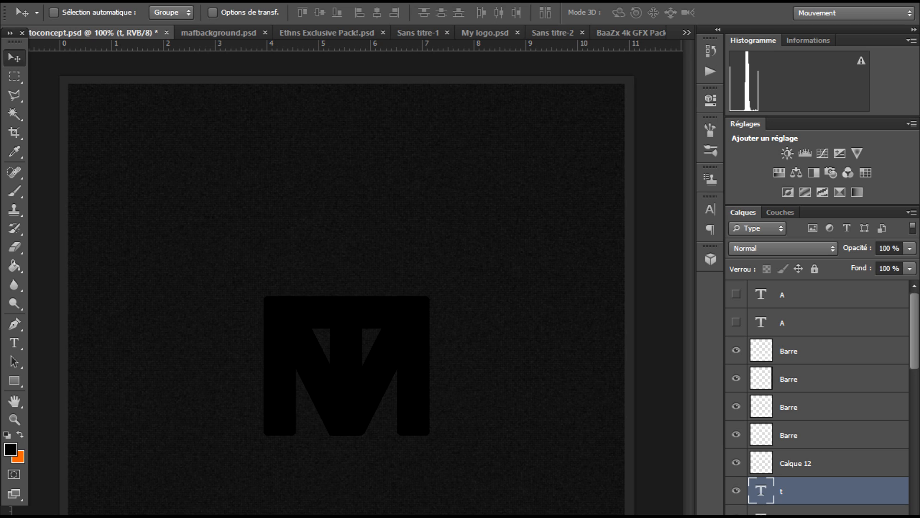
click(826, 509)
click(21, 434)
click(14, 342)
click(403, 316)
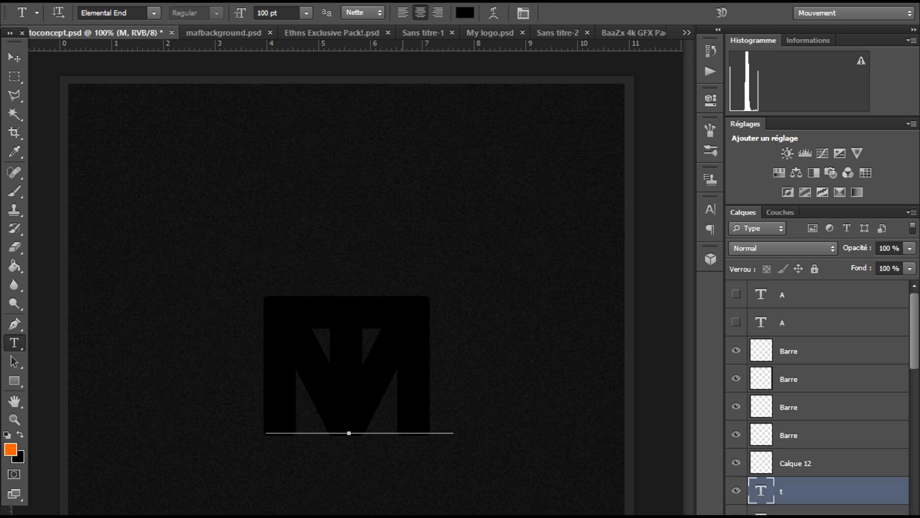
key(ctrl+a)
click(10, 449)
key(Return)
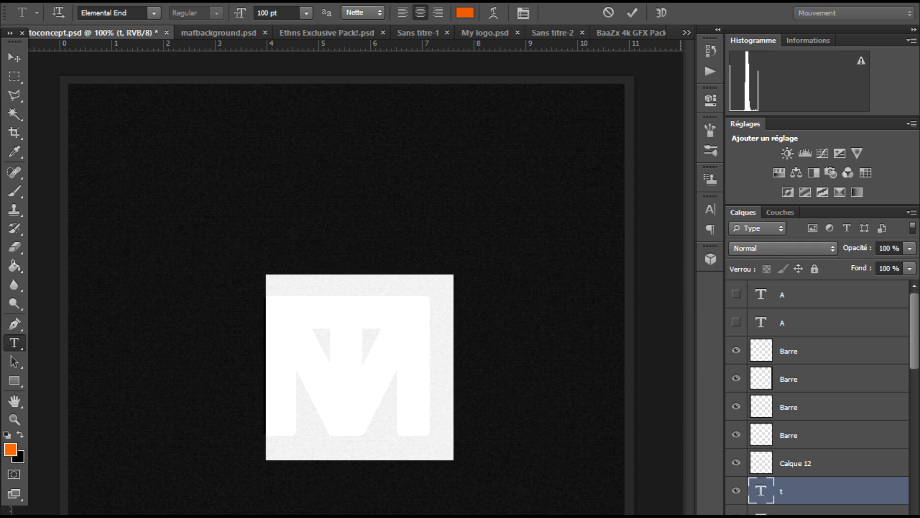
key(ctrl+Return)
double_click(349, 432)
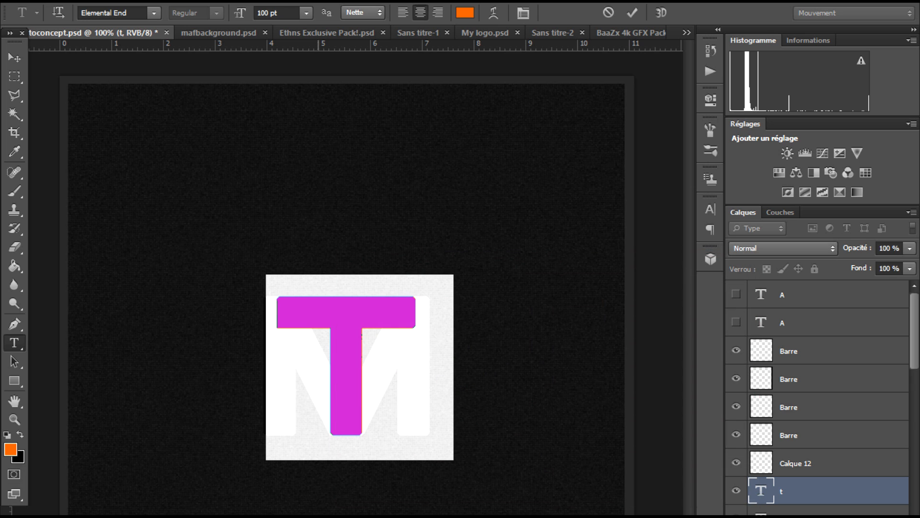
click(15, 57)
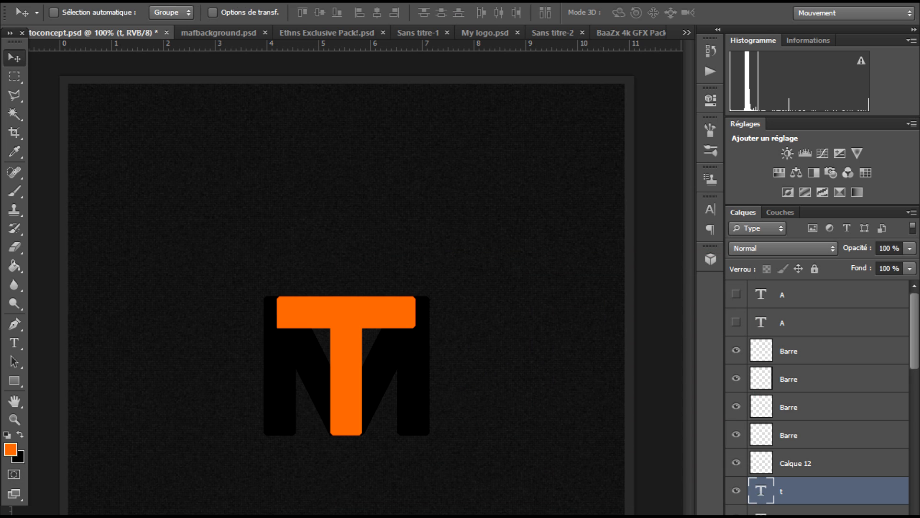
Try to recolour the black M behind the T with the orange foreground colour ff6c00
click(10, 449)
click(694, 285)
click(814, 511)
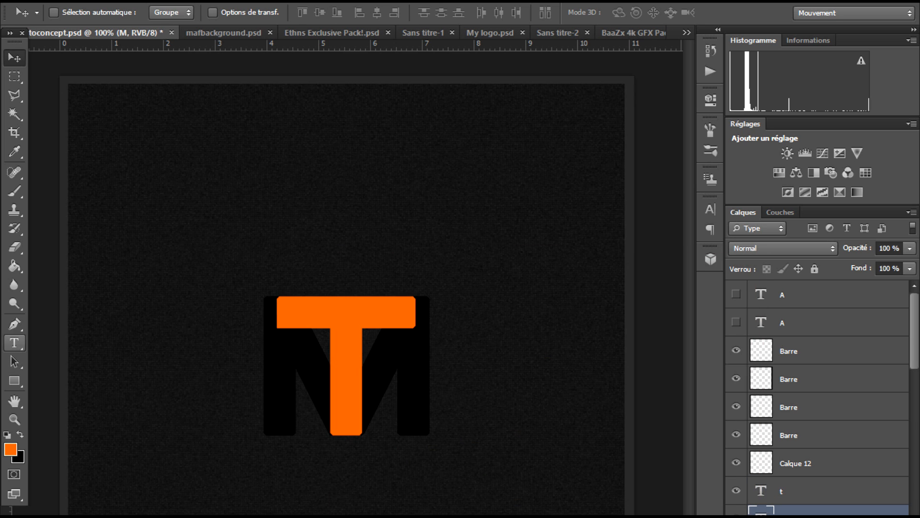
click(15, 343)
double_click(362, 346)
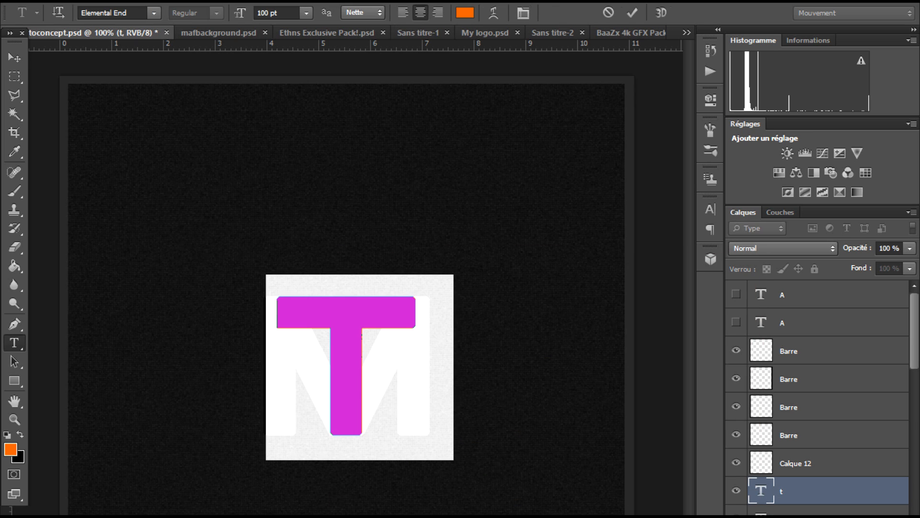
click(10, 449)
click(694, 285)
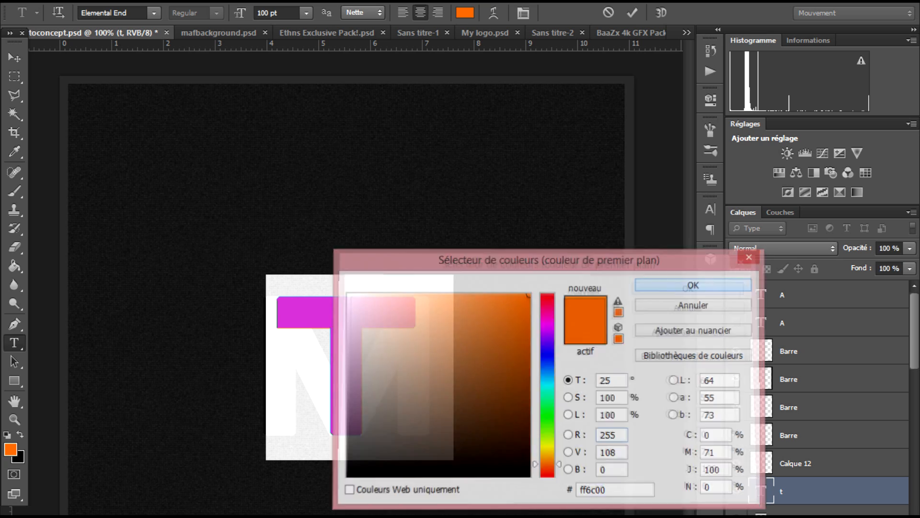
click(14, 57)
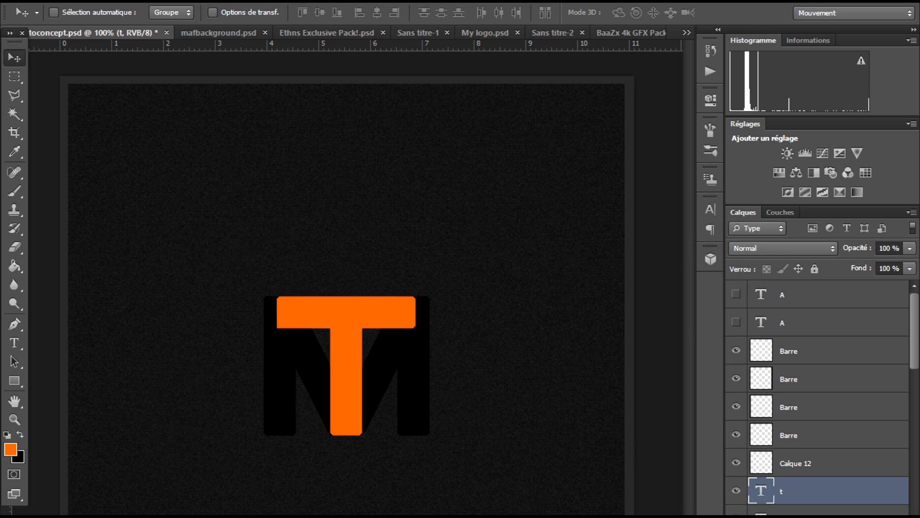
click(810, 510)
click(14, 342)
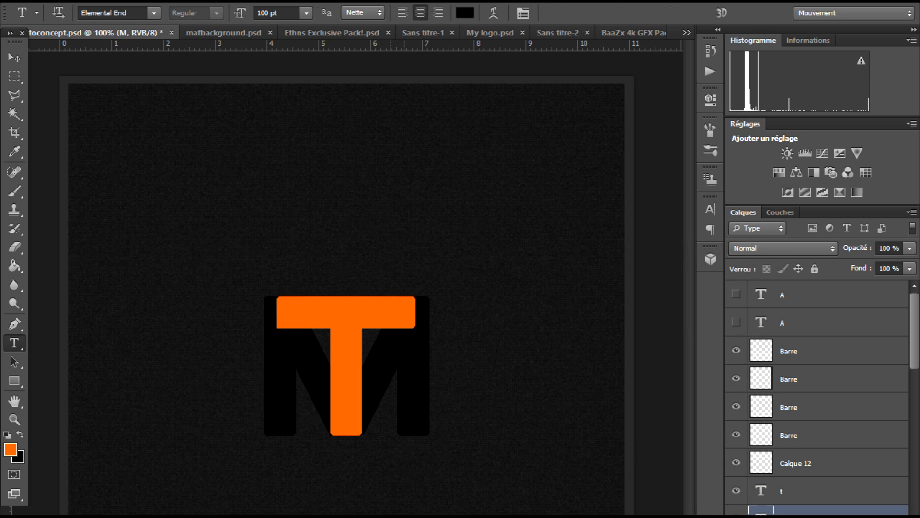
double_click(362, 346)
click(11, 449)
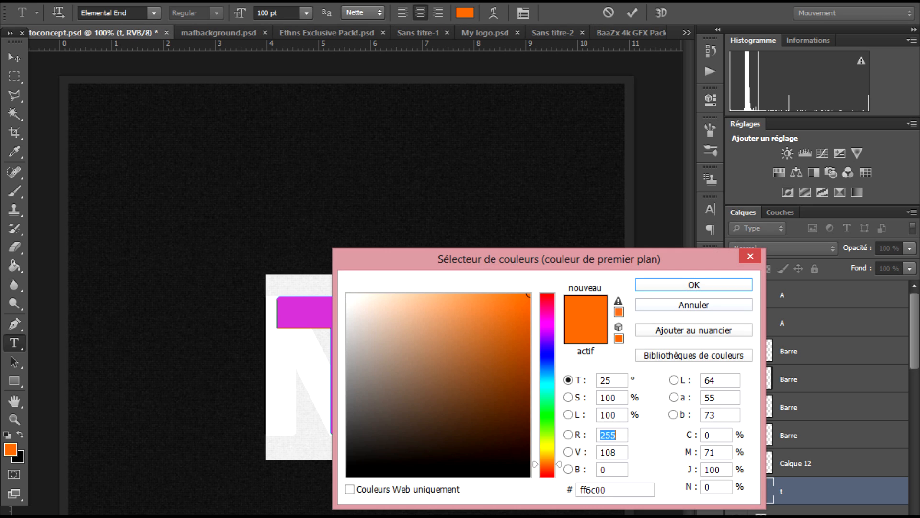
click(694, 284)
click(810, 510)
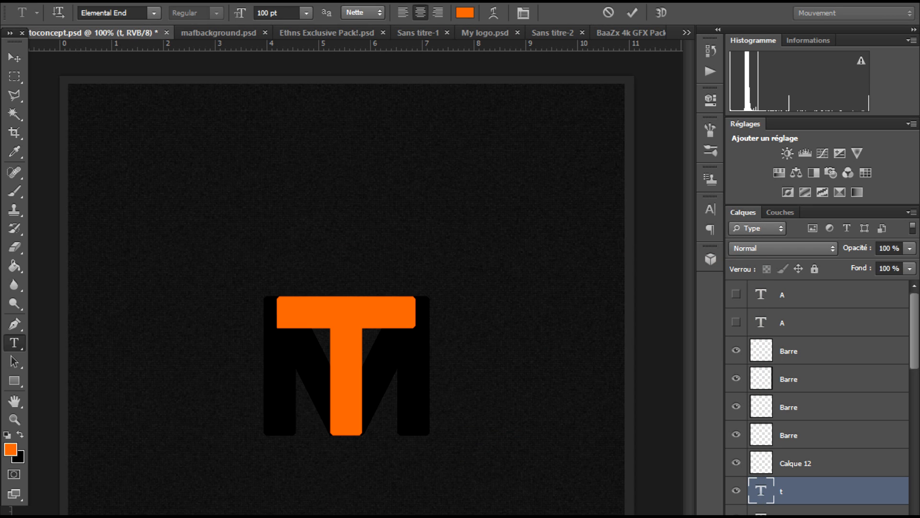
double_click(761, 490)
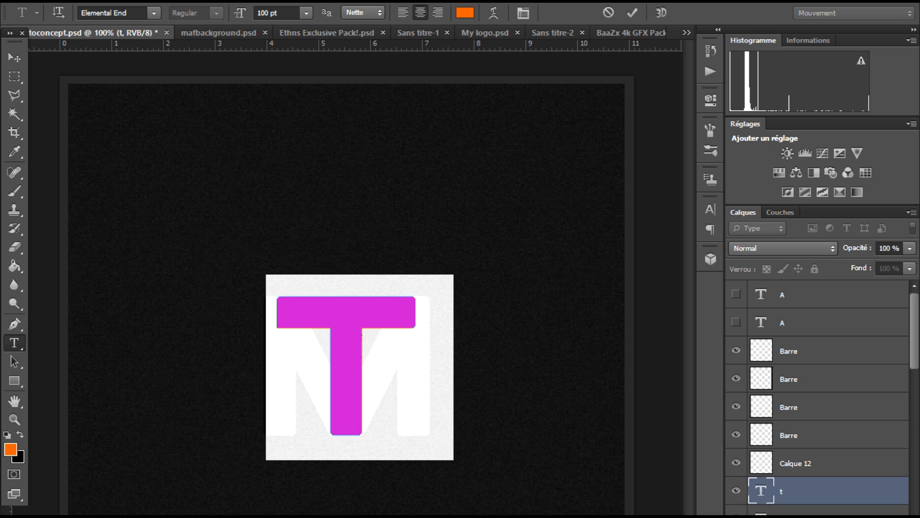
Select the letter M in its own text layer and recolour it with the orange foreground colour
click(801, 510)
click(419, 346)
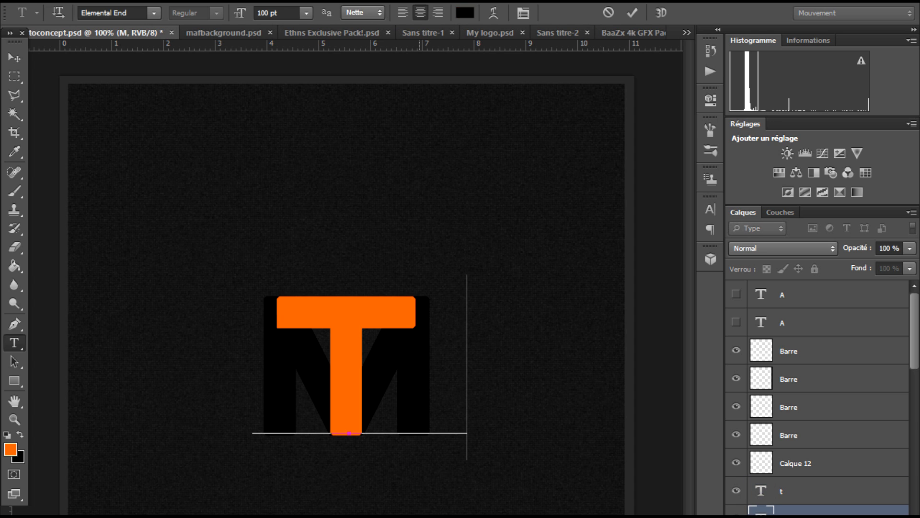
drag(420, 346, 310, 346)
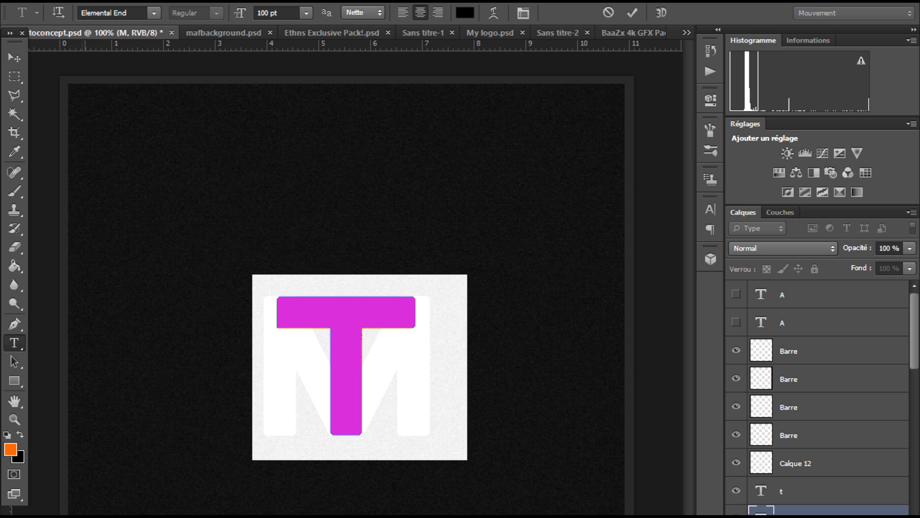
click(11, 449)
key(Return)
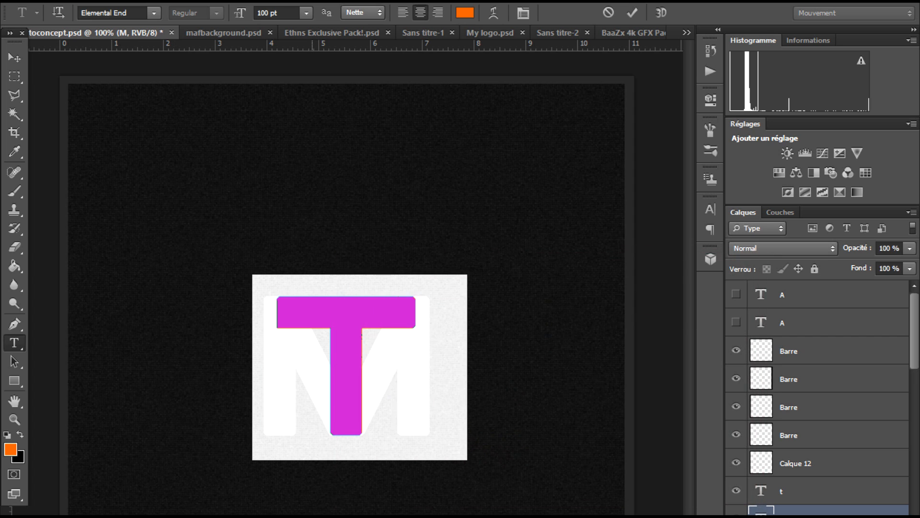
click(14, 58)
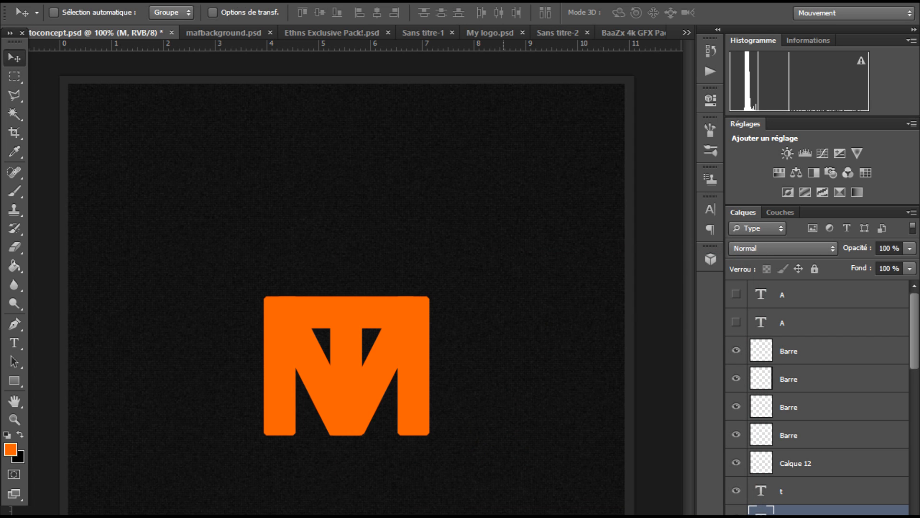
key(ctrl+minus)
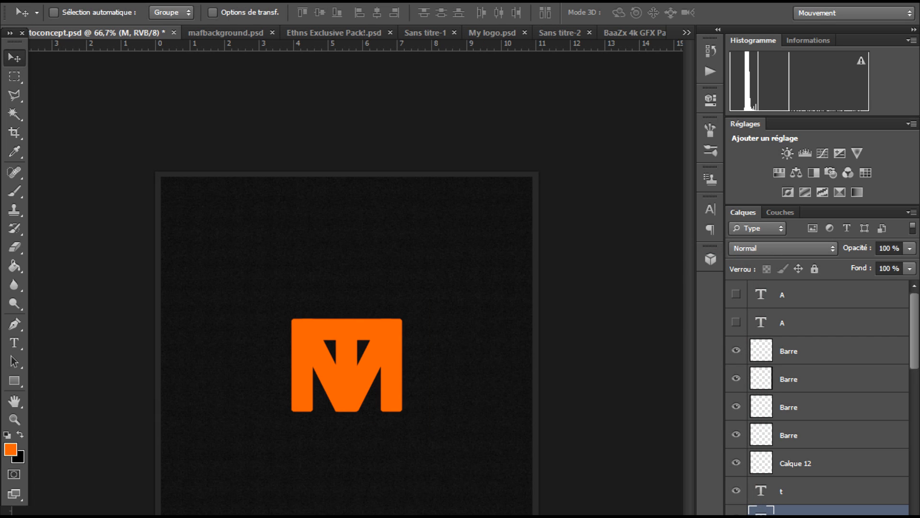
key(Delete)
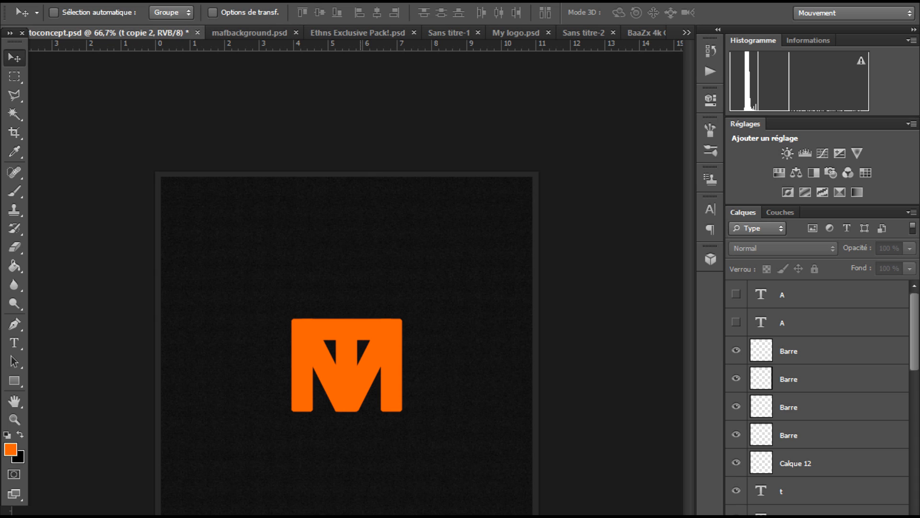
key(ctrl+plus)
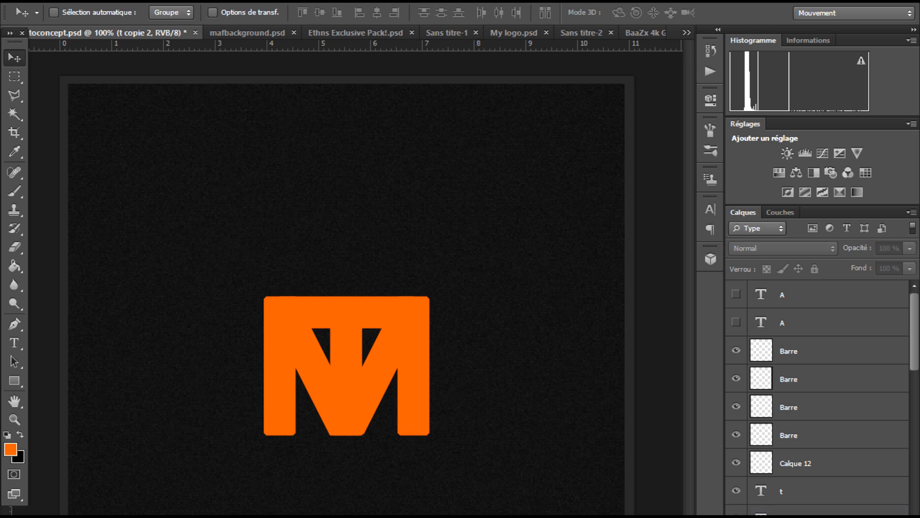
Move the T text layer below the M layer and lower the T layer's opacity to 57%
click(814, 511)
click(815, 491)
drag(814, 491, 815, 517)
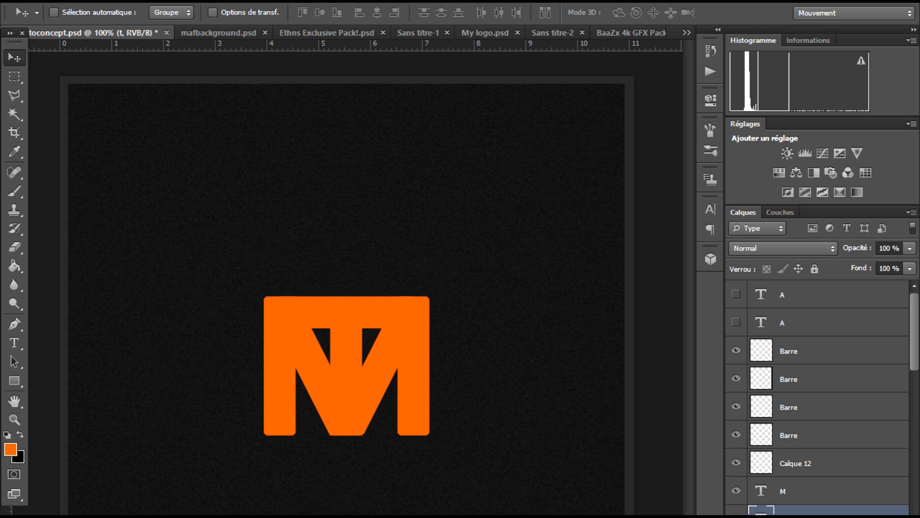
click(910, 248)
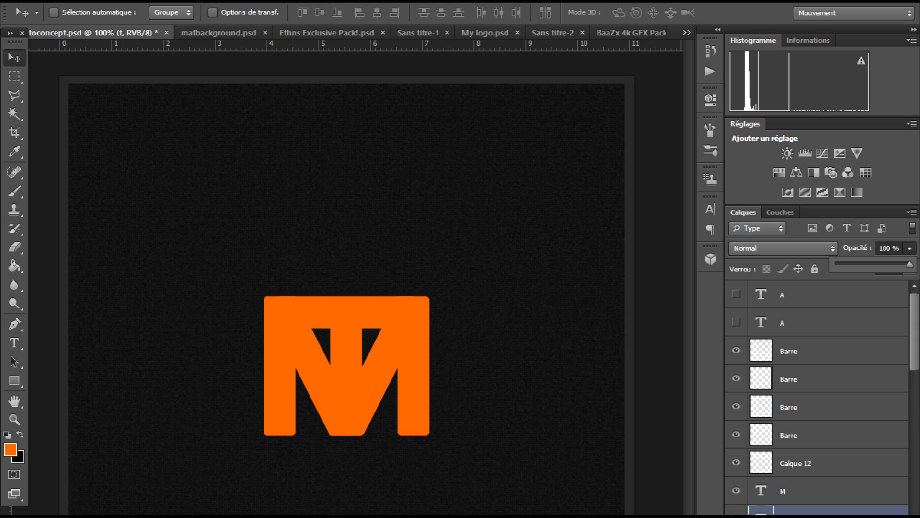
drag(910, 264, 878, 264)
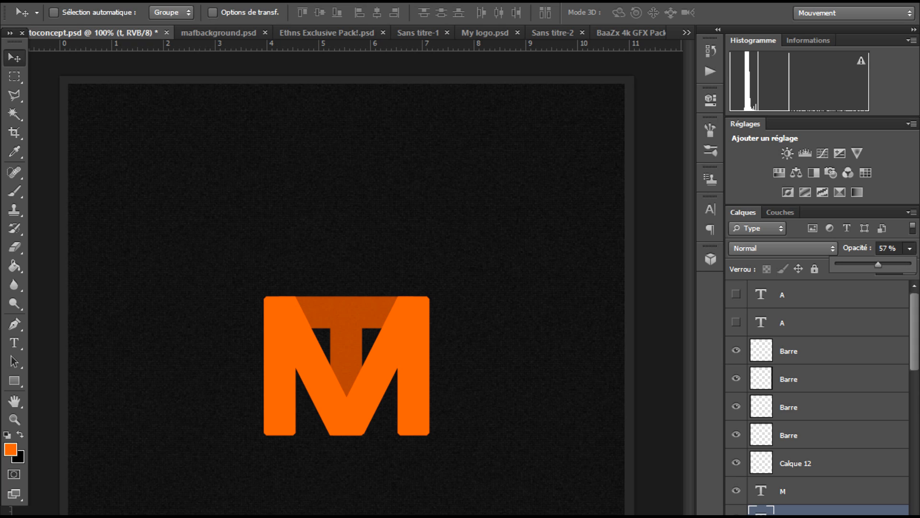
Duplicate the M text layer, keeping the copy exactly over the original letter
click(815, 491)
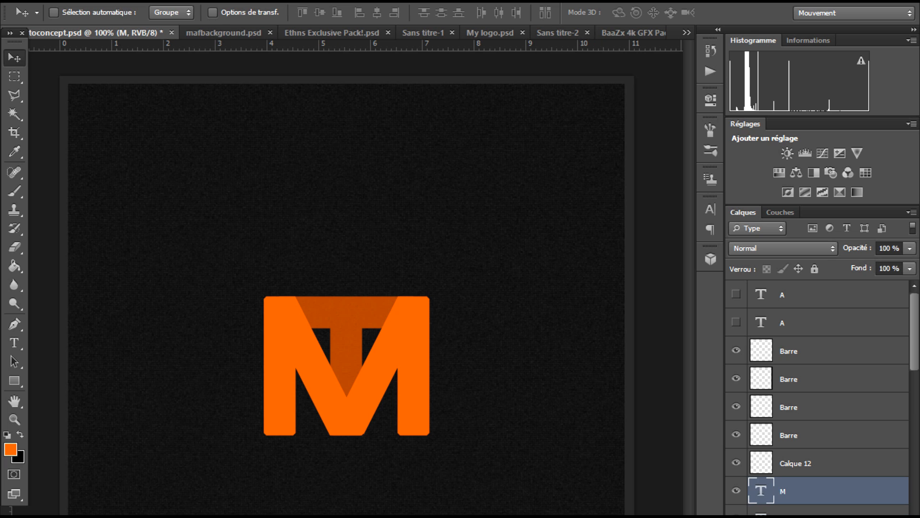
right_click(795, 491)
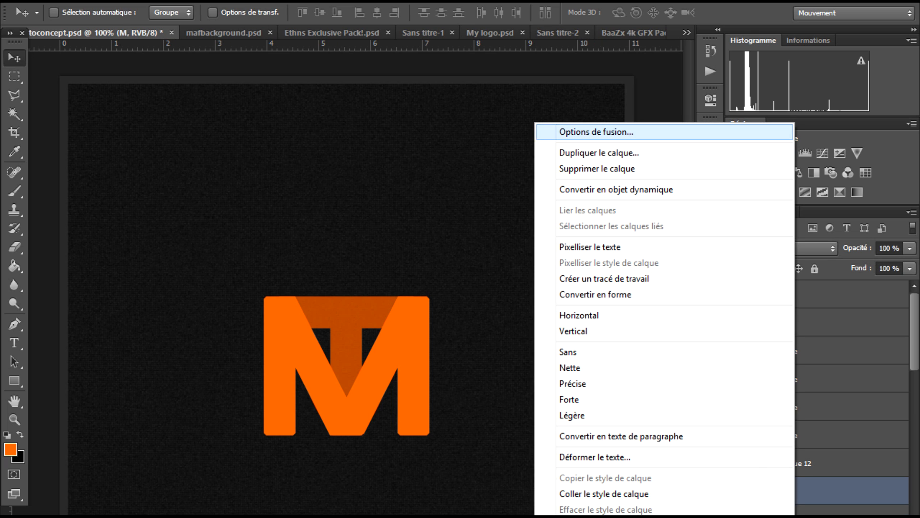
click(840, 491)
right_click(841, 491)
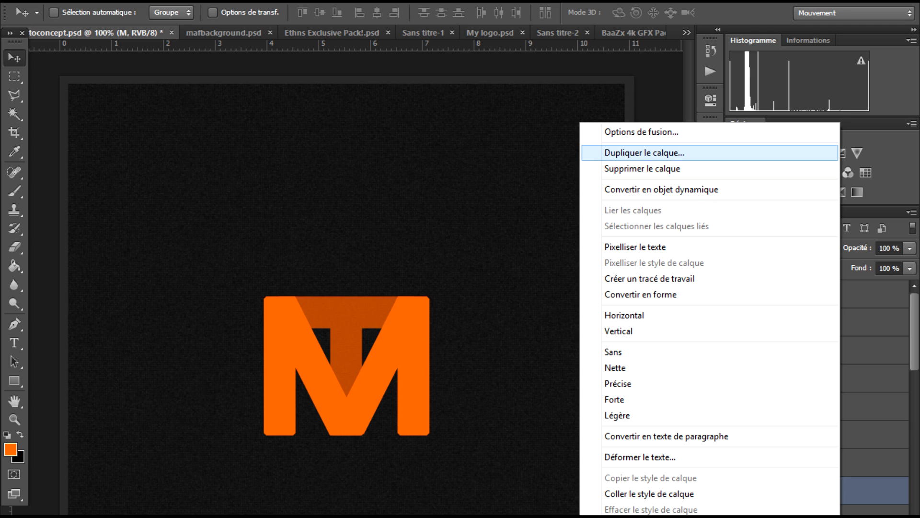
click(644, 152)
key(Return)
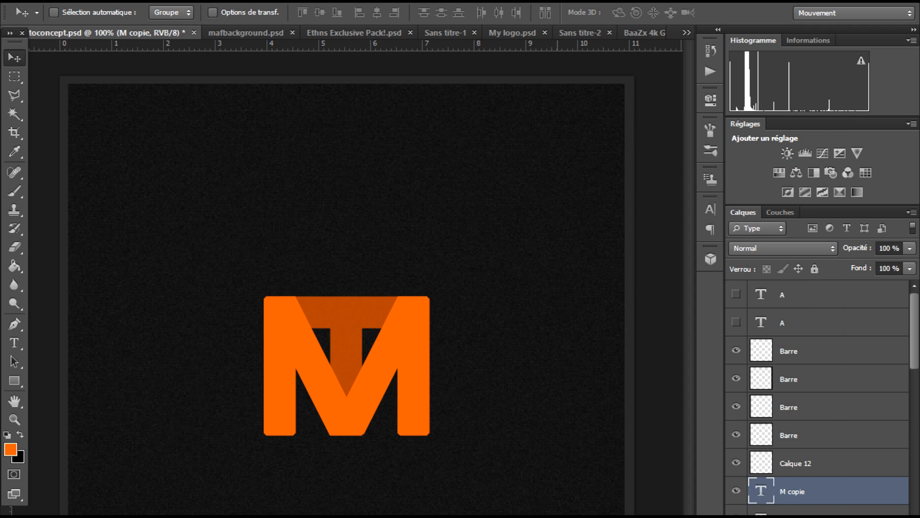
drag(466, 346, 573, 348)
key(ctrl+z)
Add a black 10 px outside stroke to the duplicated M layer through its layer style
right_click(794, 491)
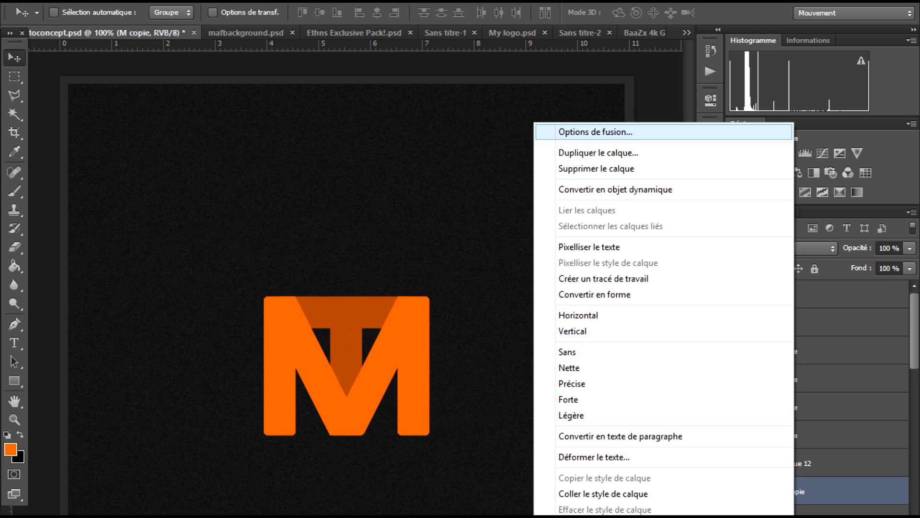
click(595, 131)
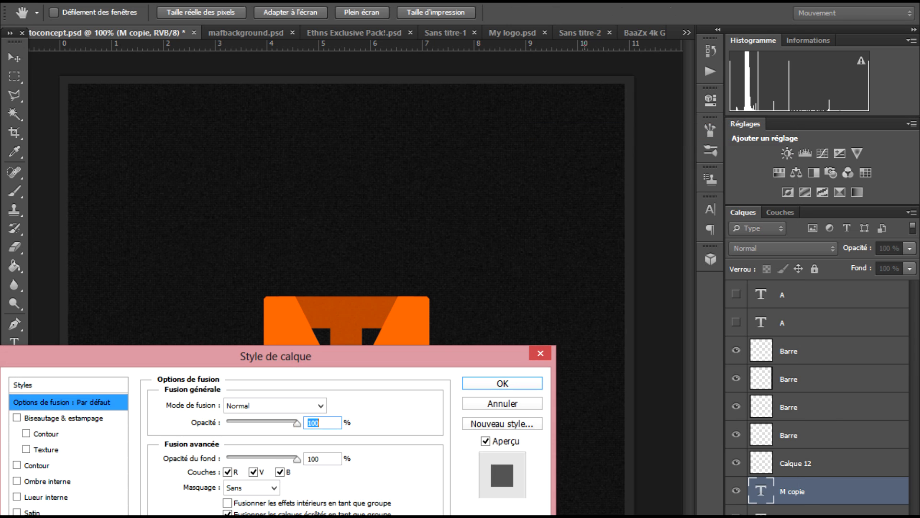
drag(273, 356, 777, 127)
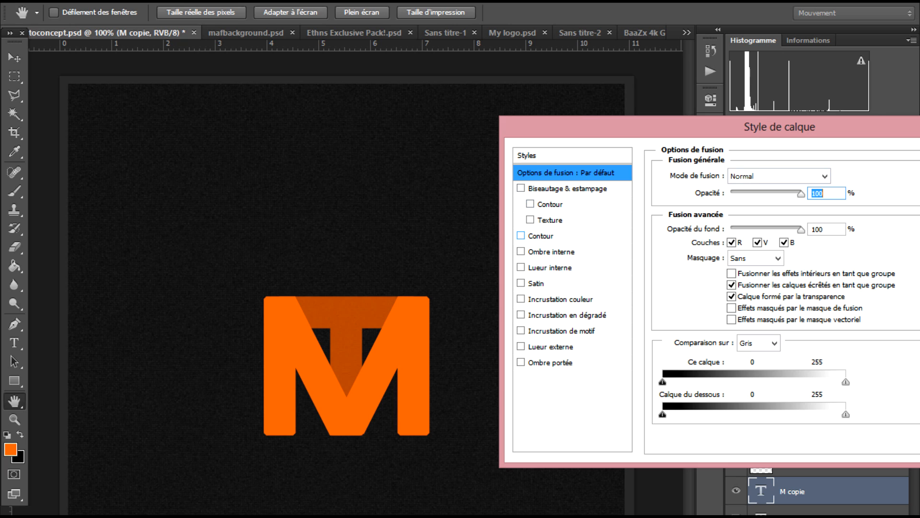
click(521, 235)
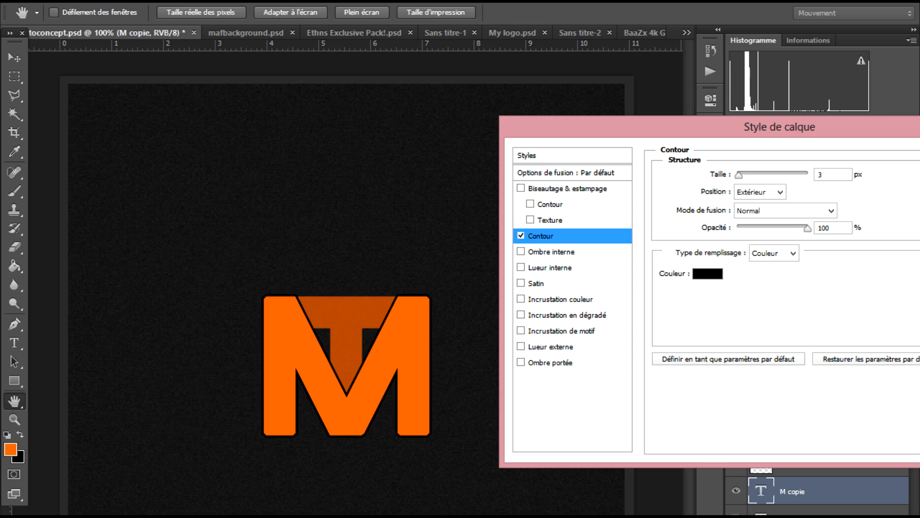
double_click(821, 174)
text(10)
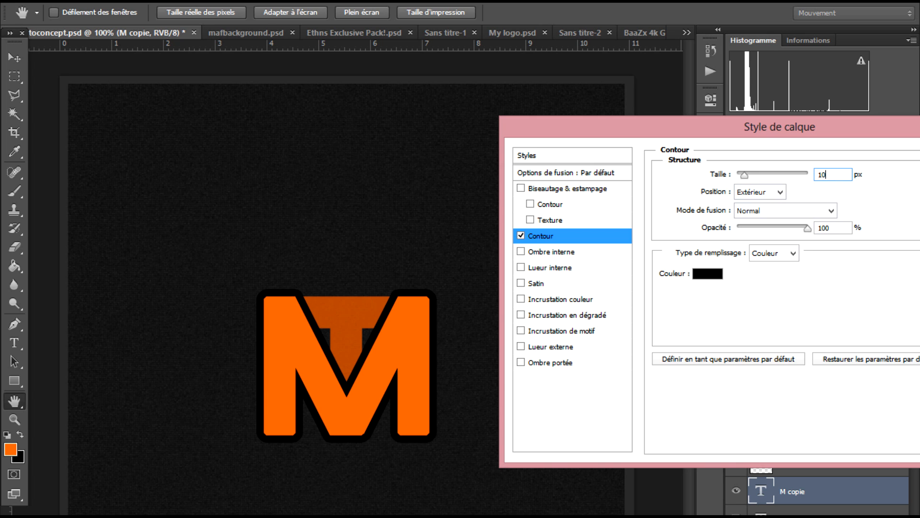
key(Return)
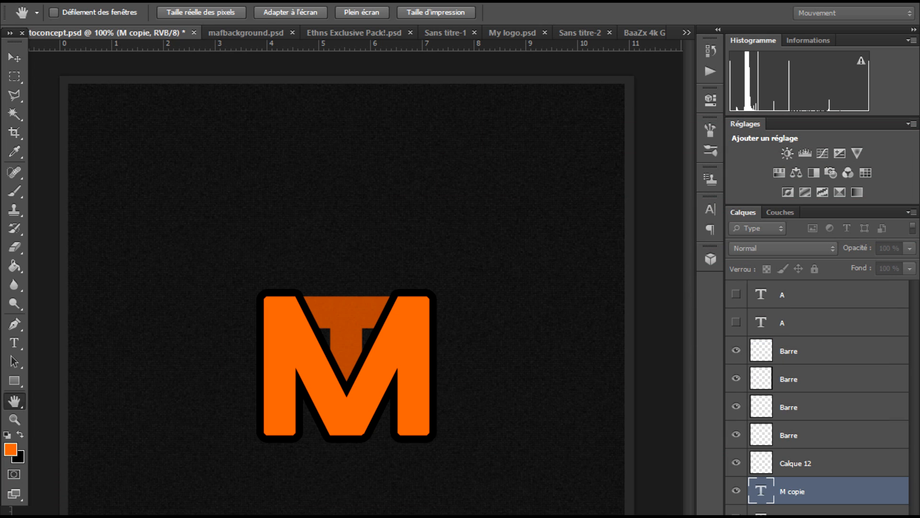
key(v)
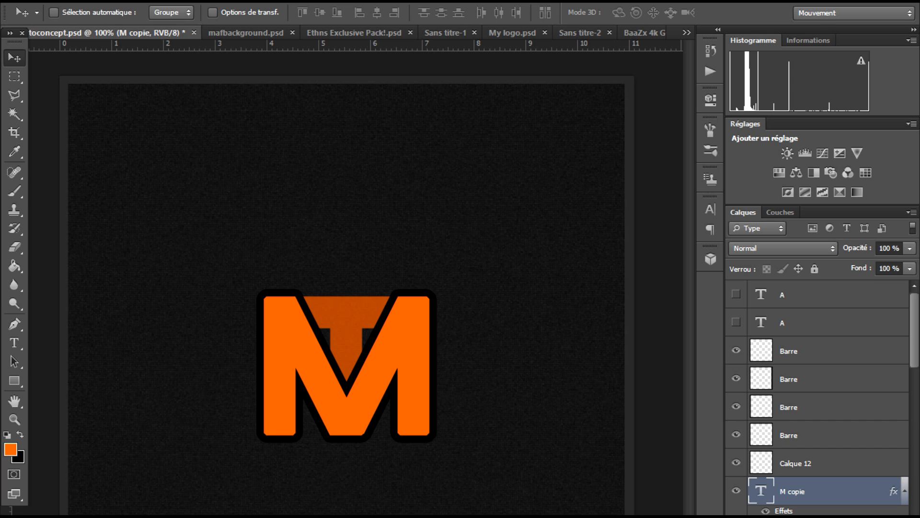
Rasterize the text of the M copie layer and convert the layer into a smart object
click(904, 491)
right_click(798, 491)
click(575, 244)
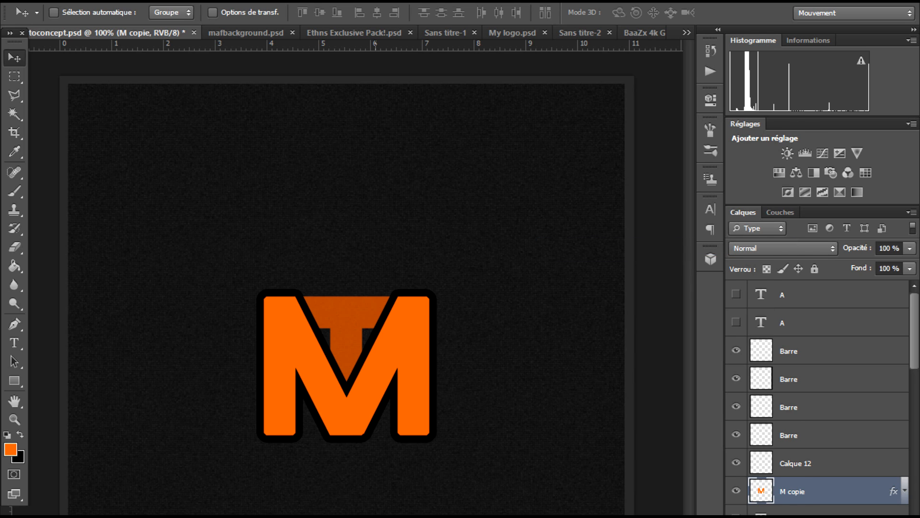
click(905, 490)
right_click(801, 490)
click(700, 226)
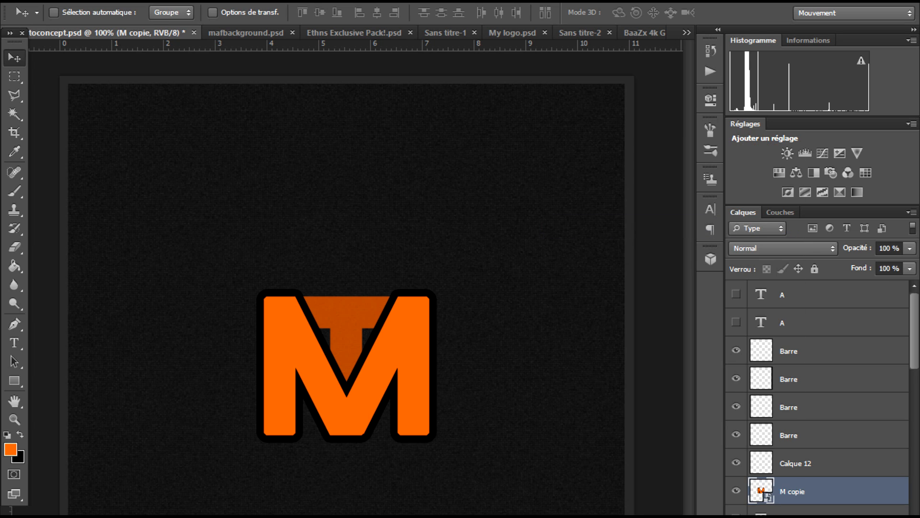
Rasterize the M copie smart object so its stroke becomes part of the pixels, keeping it aligned over the original M
right_click(798, 490)
click(595, 284)
drag(312, 329, 342, 330)
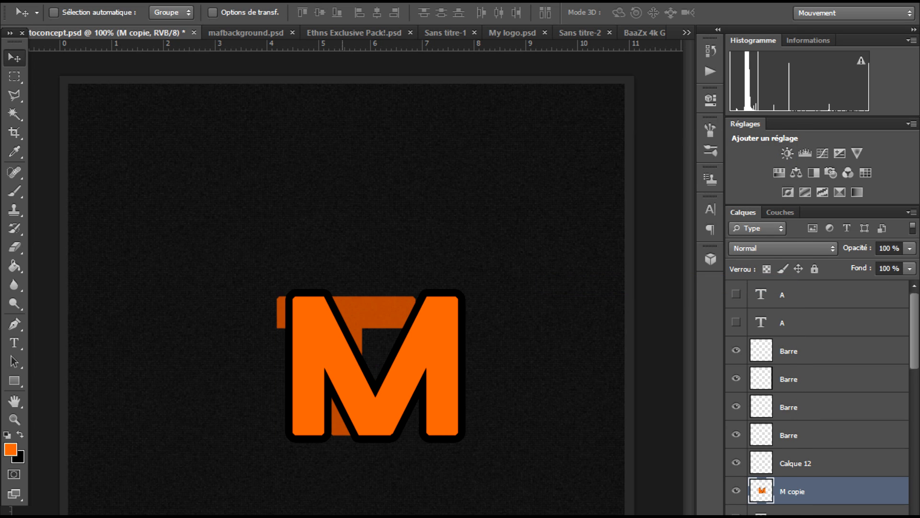
key(ctrl+z)
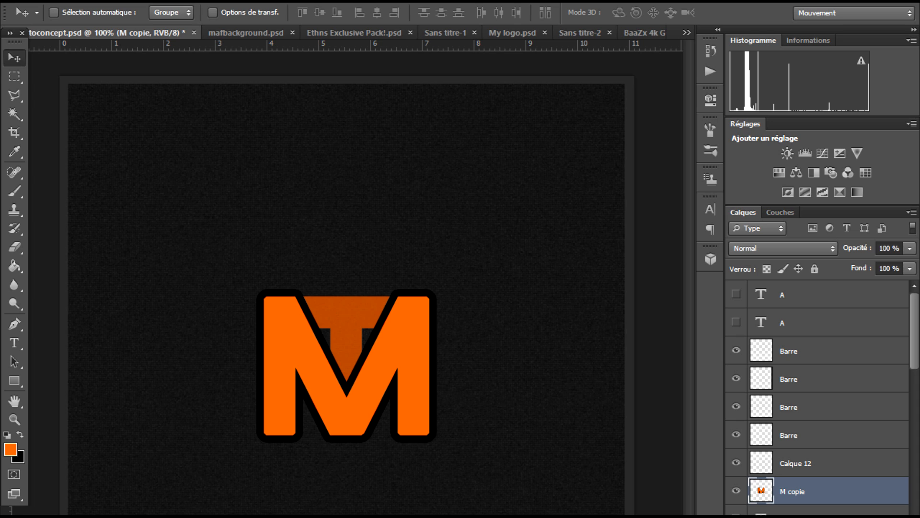
Rasterize the T text layer and raise its opacity to 100%
click(792, 517)
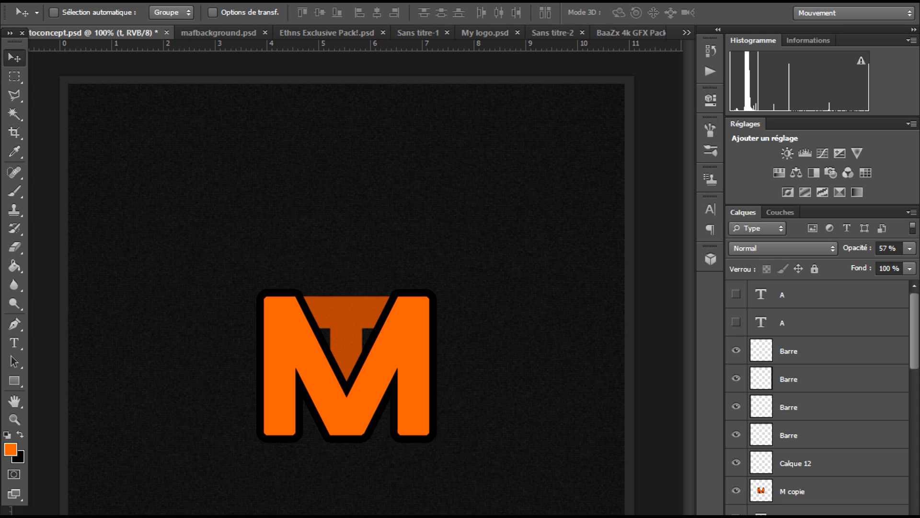
right_click(792, 515)
click(714, 107)
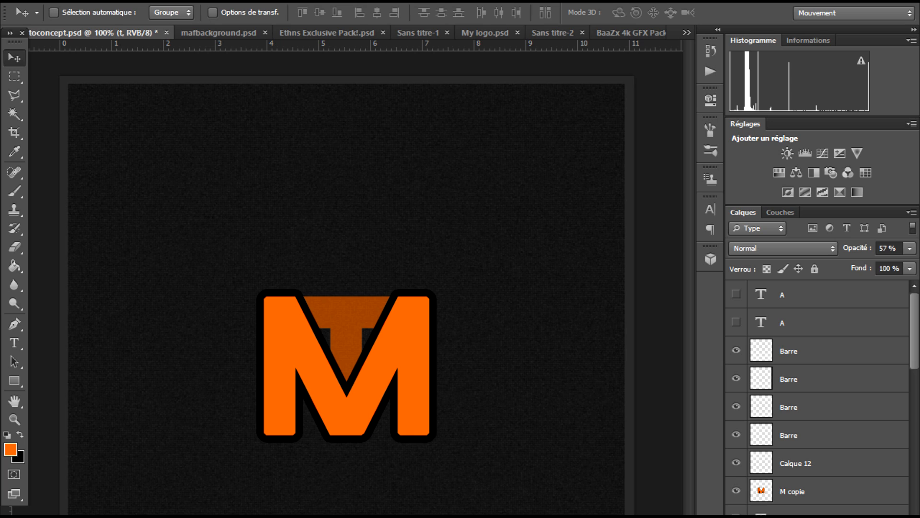
click(909, 248)
drag(881, 265, 915, 264)
click(579, 268)
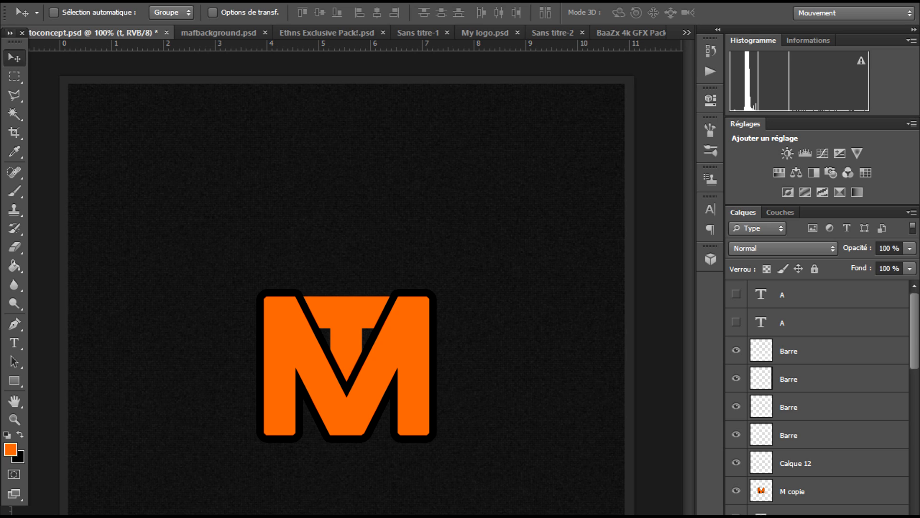
Cut the outlined M copy's silhouette out of the T layer, deselect, and hide the M copie layer
drag(357, 299, 352, 246)
key(ctrl+z)
ctrl+click(761, 490)
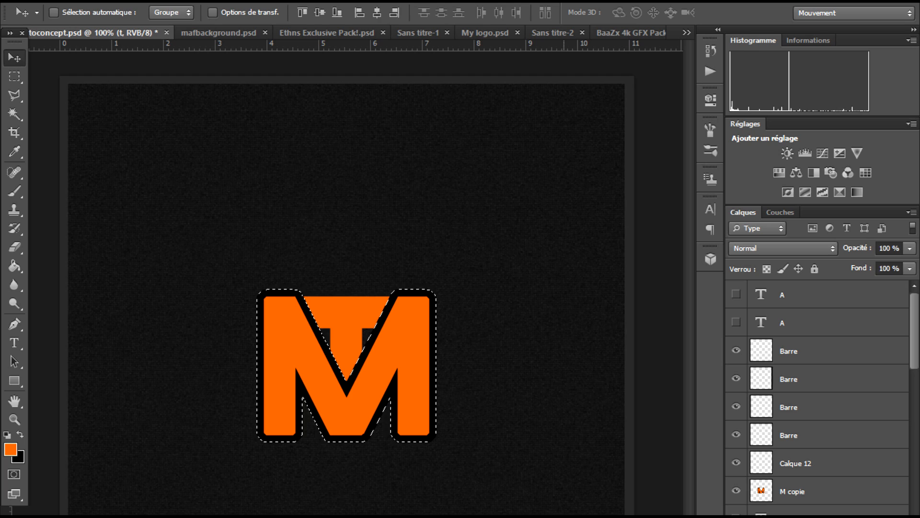
key(ctrl+d)
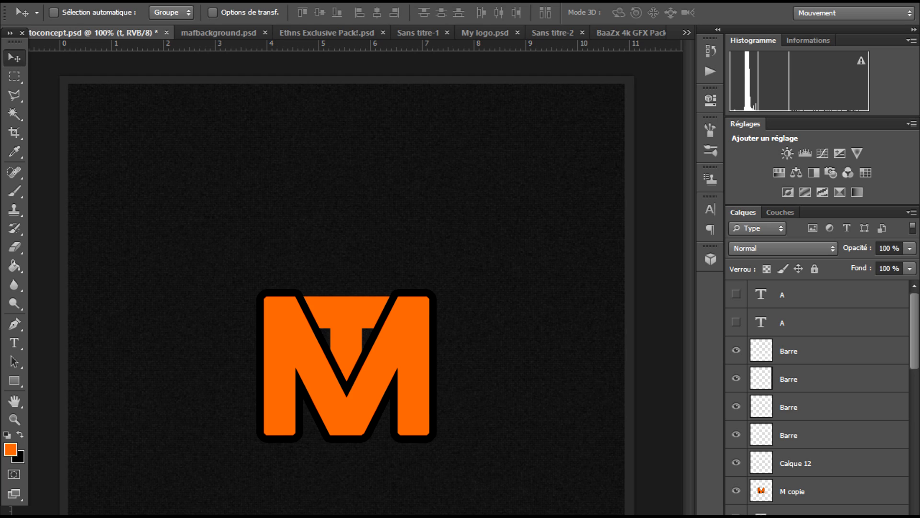
click(736, 491)
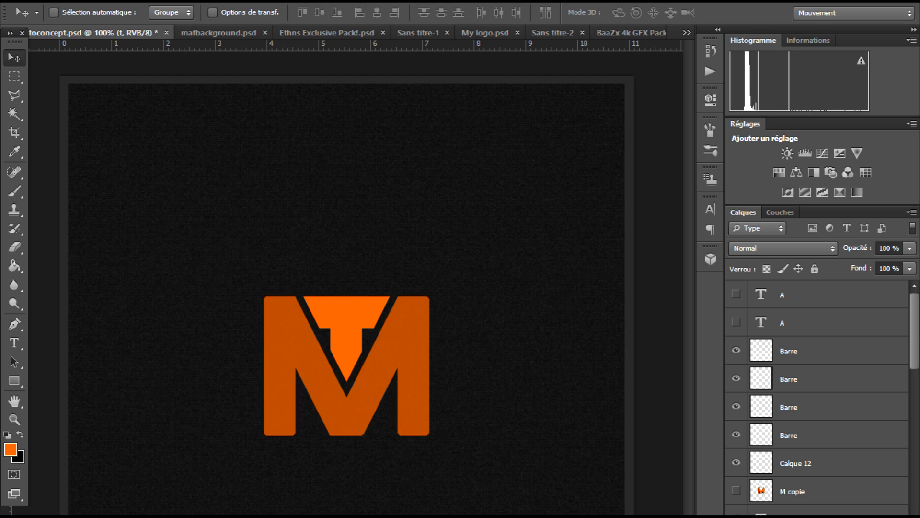
key(ctrl+minus)
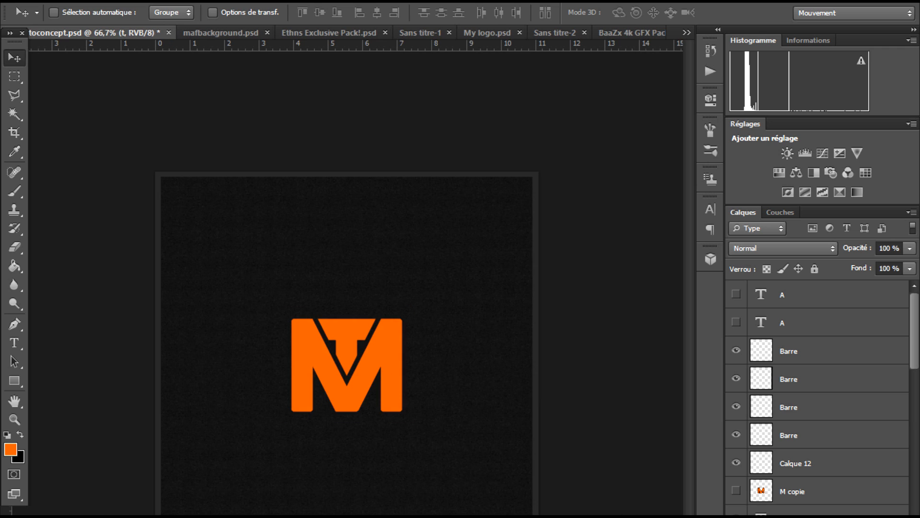
key(ctrl+plus)
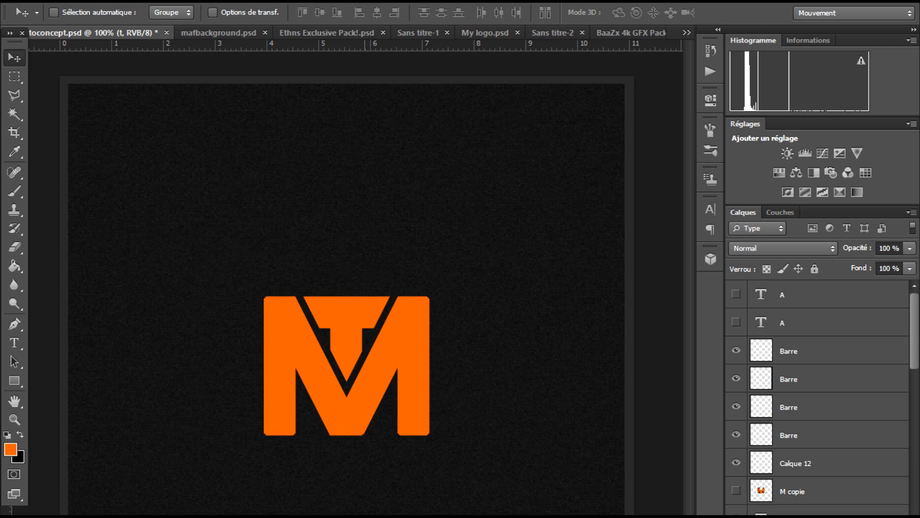
key(ctrl+plus)
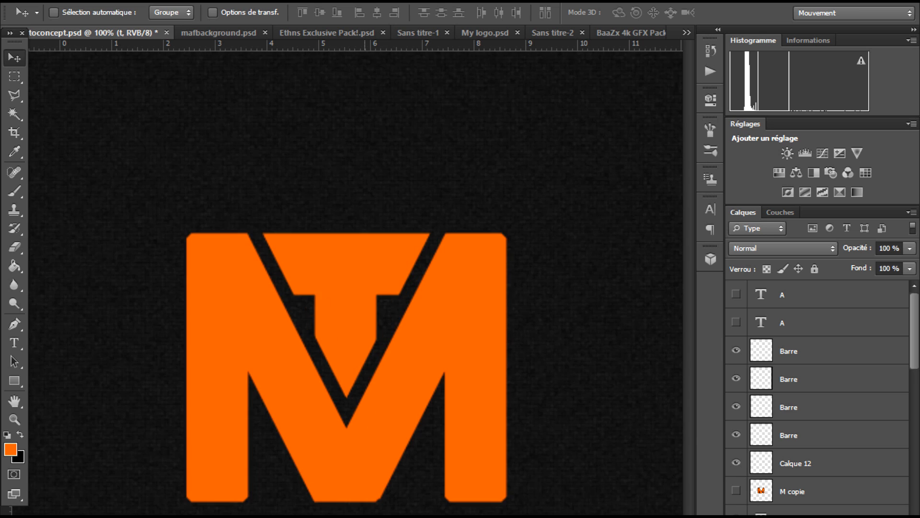
key(ctrl+minus)
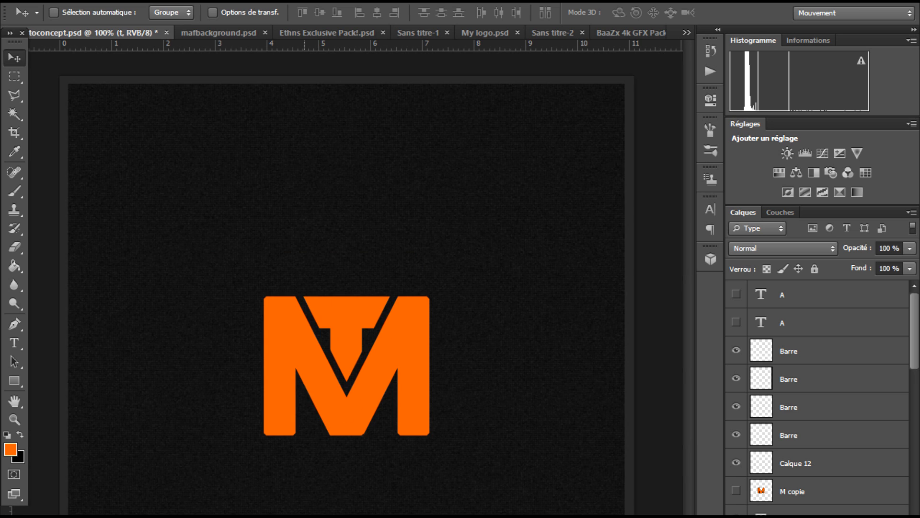
Rasterize the original M text layer and make the Polygonal Lasso the active tool
click(828, 510)
key(ctrl+plus)
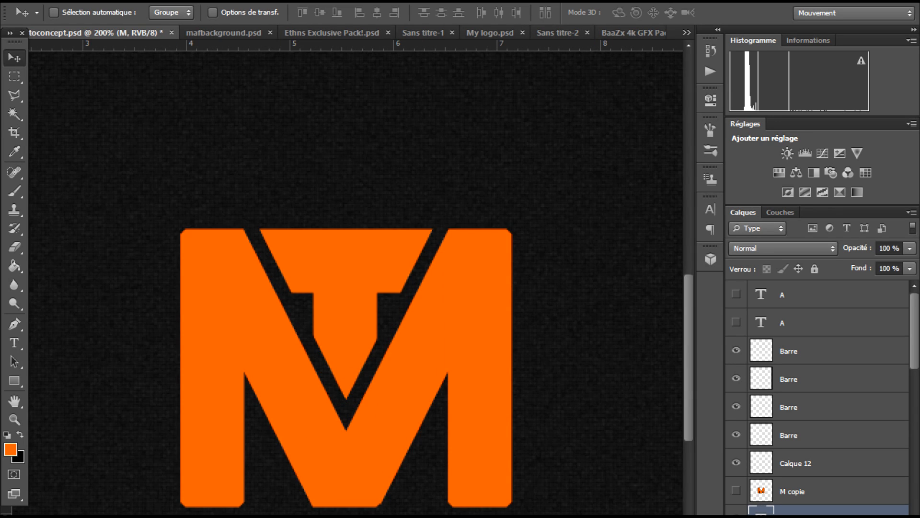
key(ctrl+minus)
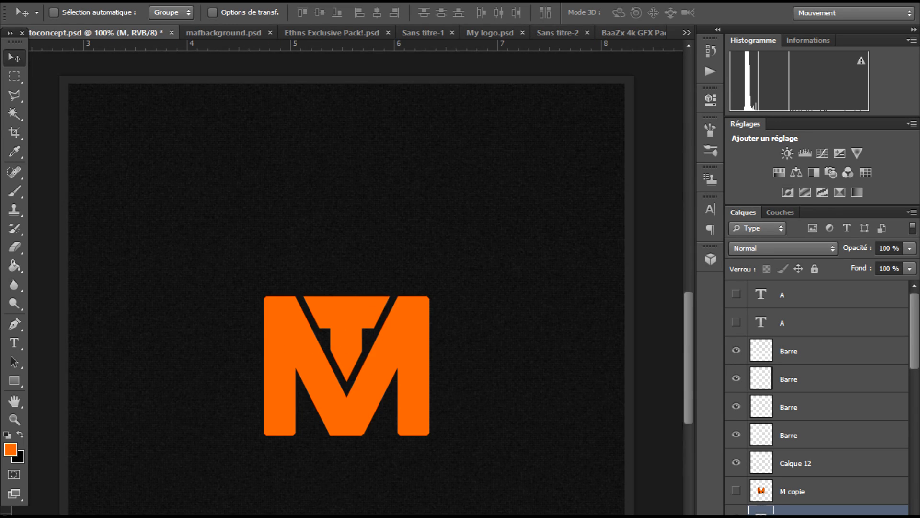
click(15, 95)
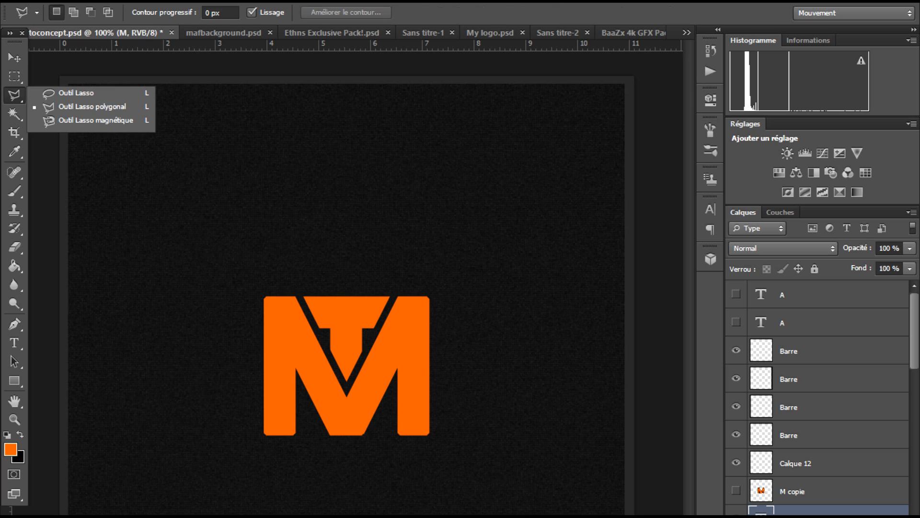
click(80, 106)
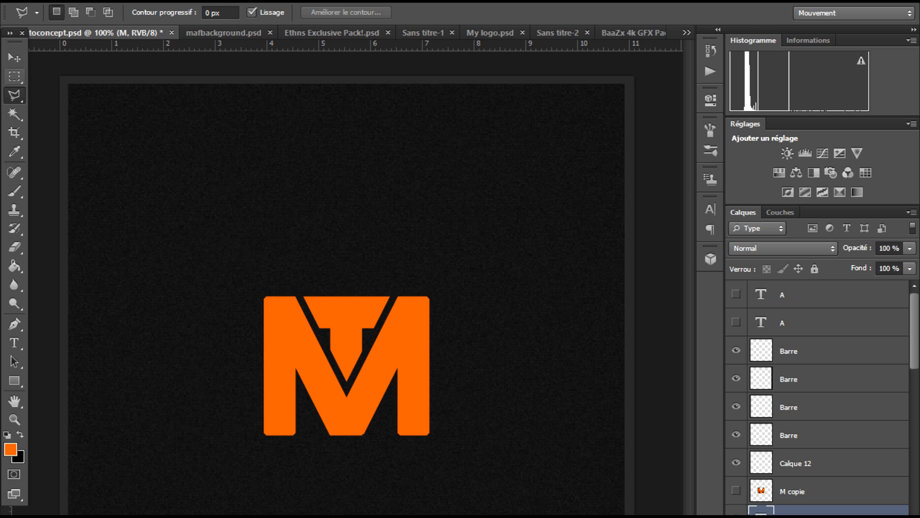
right_click(15, 95)
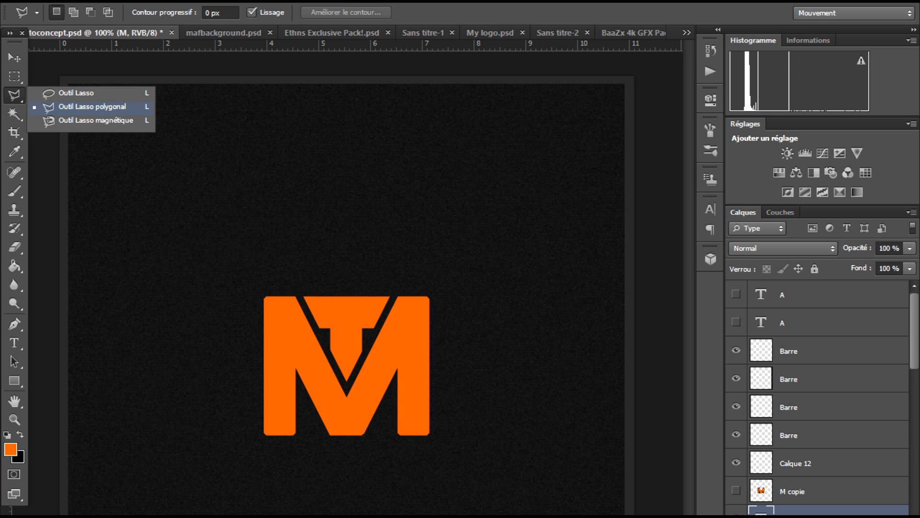
click(92, 106)
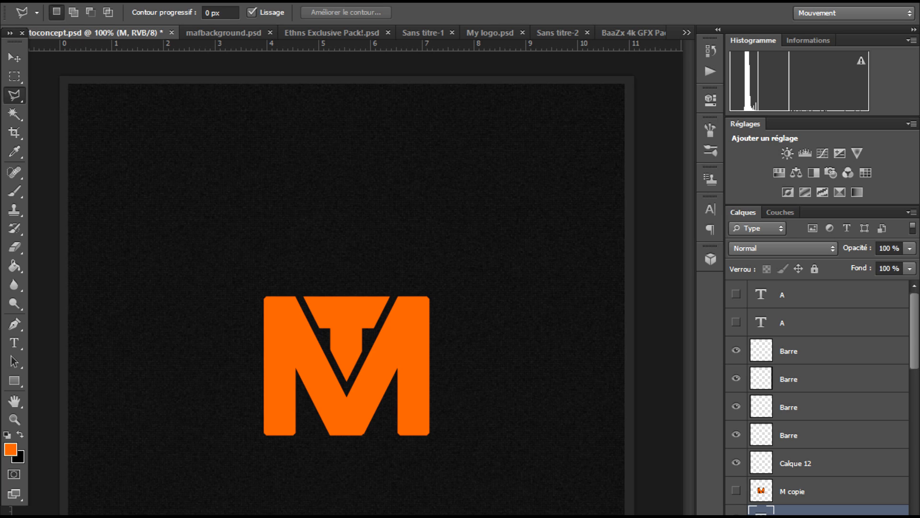
right_click(799, 511)
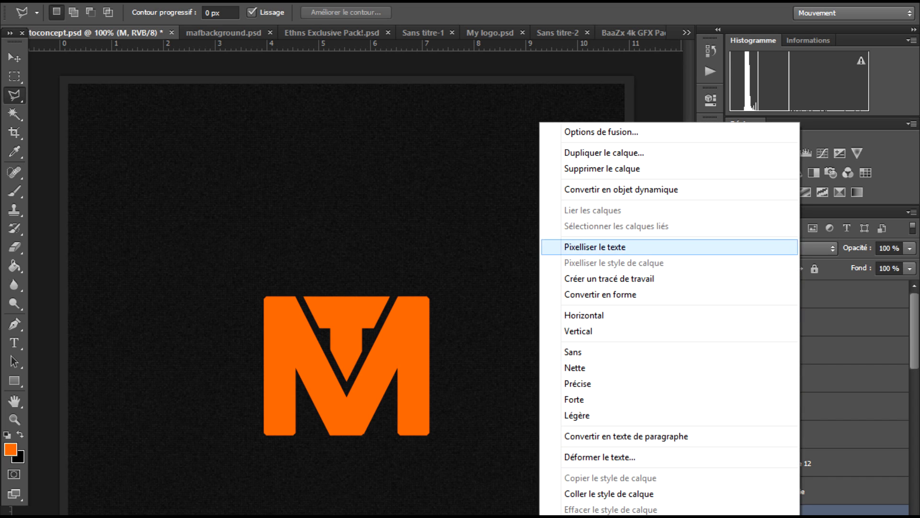
click(595, 247)
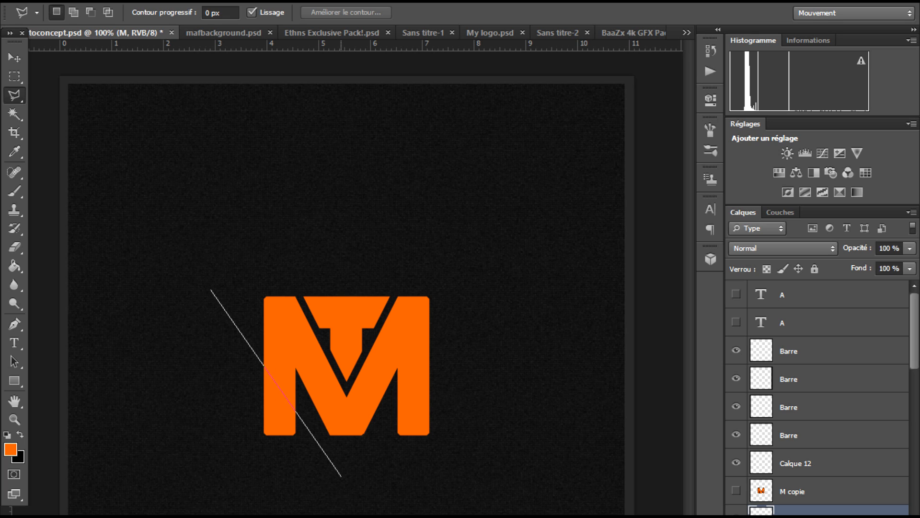
Select a triangle across the foot of the M's left leg with the Polygonal Lasso and delete that part diagonally
click(344, 486)
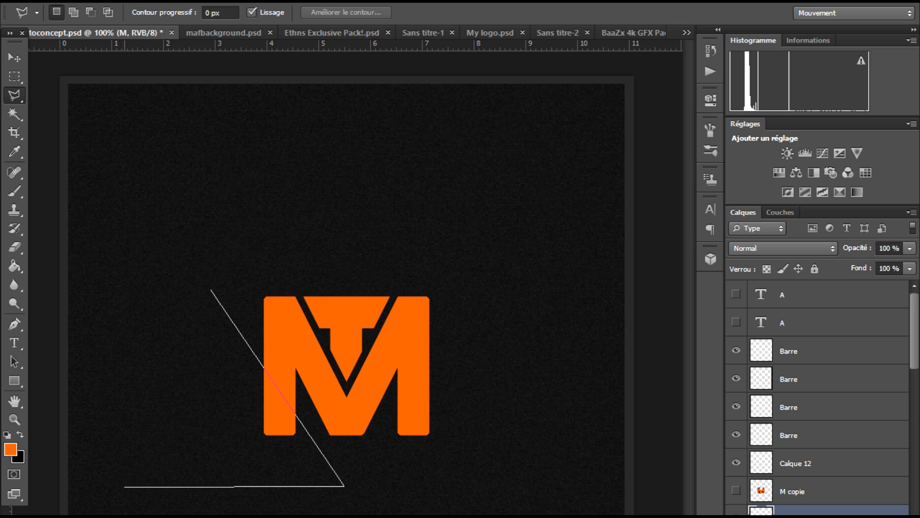
click(125, 485)
click(211, 290)
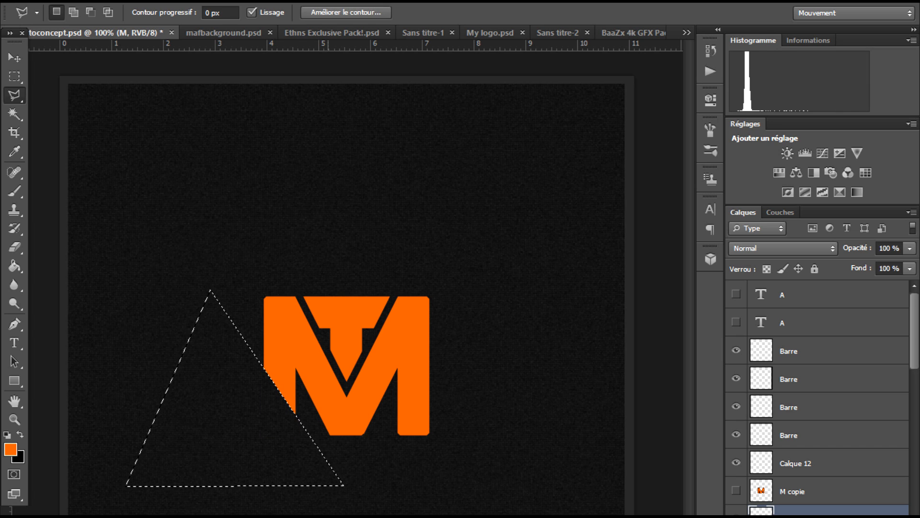
Deselect the triangle and place a vertical guide through the centre point of the M
key(ctrl+d)
key(ctrl+minus)
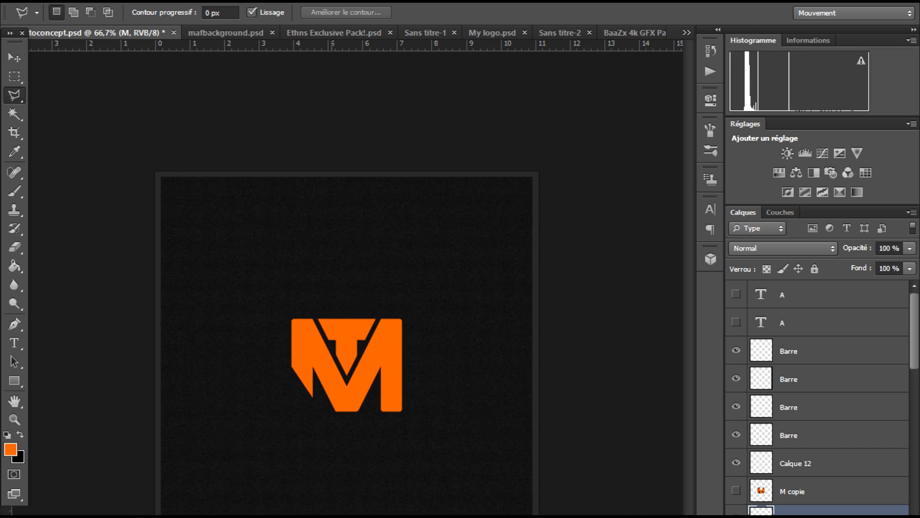
key(ctrl+plus)
key(ctrl+plus)
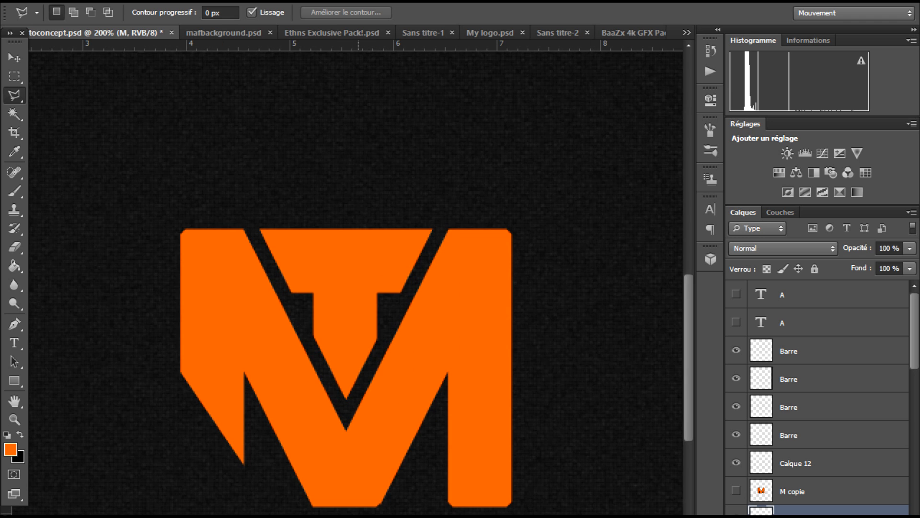
key(ctrl+minus)
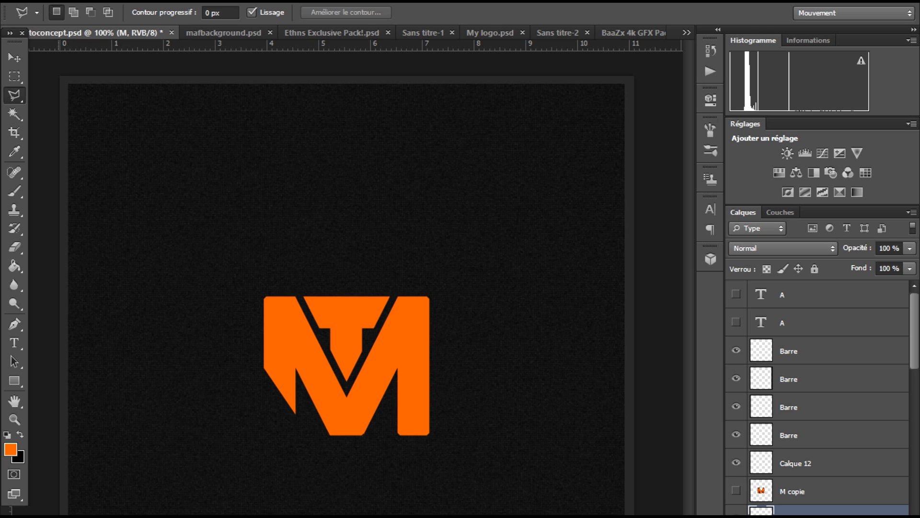
key(ctrl+r)
key(ctrl+r)
key(ctrl+plus)
key(ctrl+plus)
drag(28, 498, 347, 499)
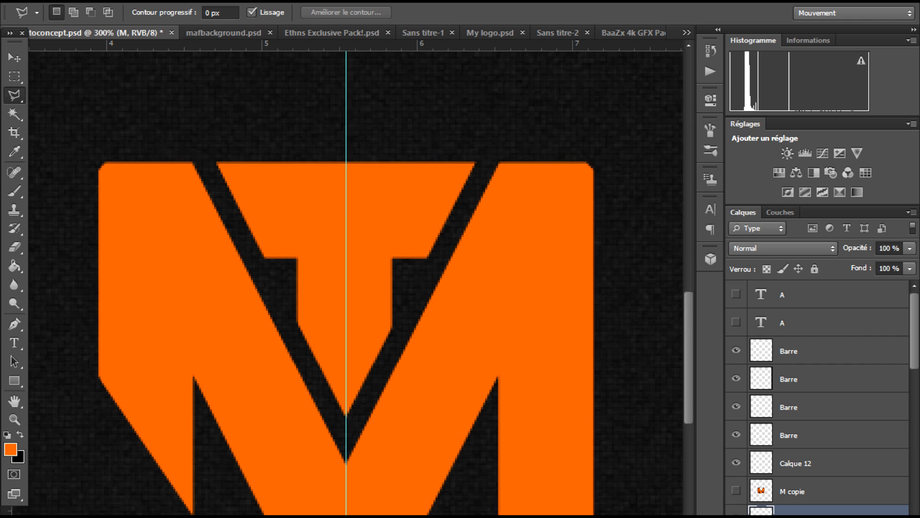
Cut the M's left half up to the guide onto a new layer with the Rectangular Marquee and delete the layer holding the right half
key(ctrl+minus)
key(ctrl+minus)
key(ctrl+plus)
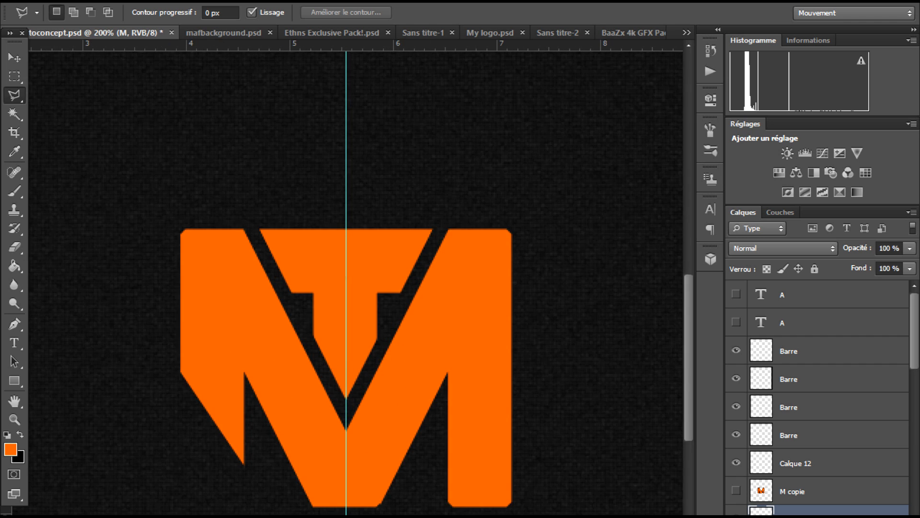
click(14, 75)
right_click(14, 76)
key(Escape)
drag(120, 149, 346, 515)
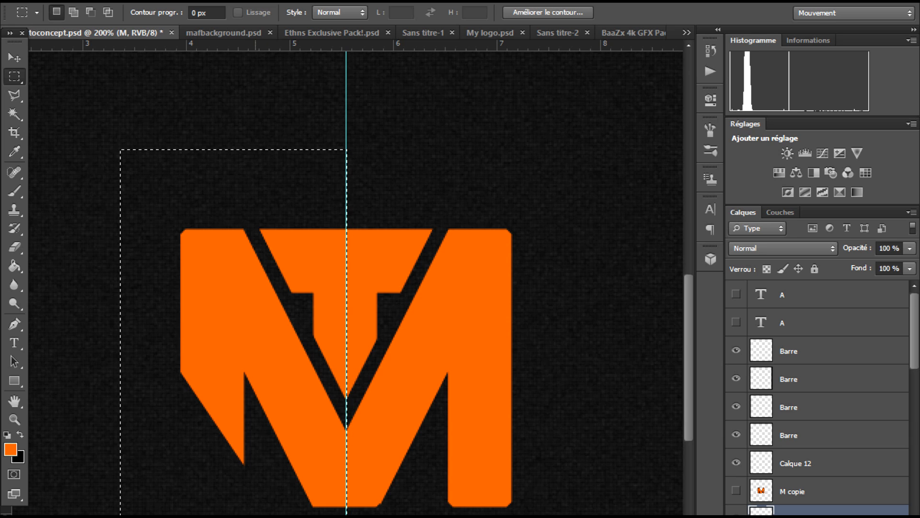
right_click(255, 365)
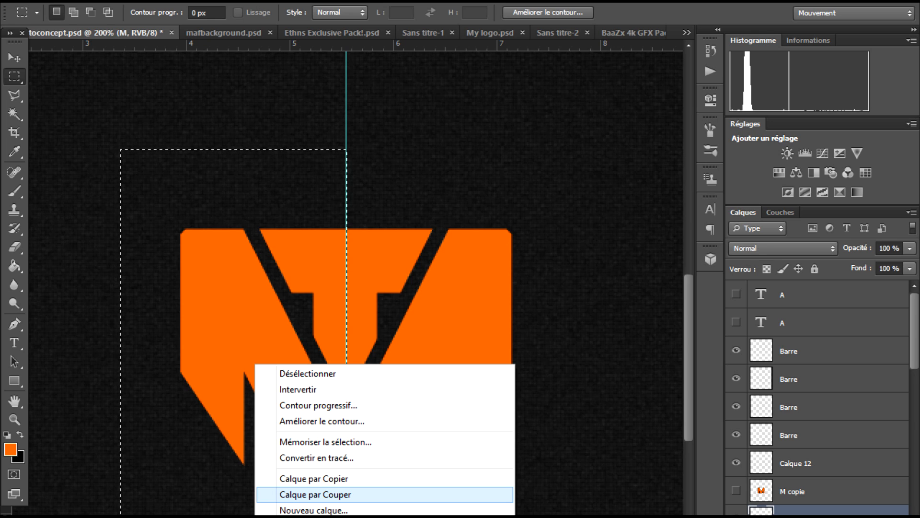
click(307, 494)
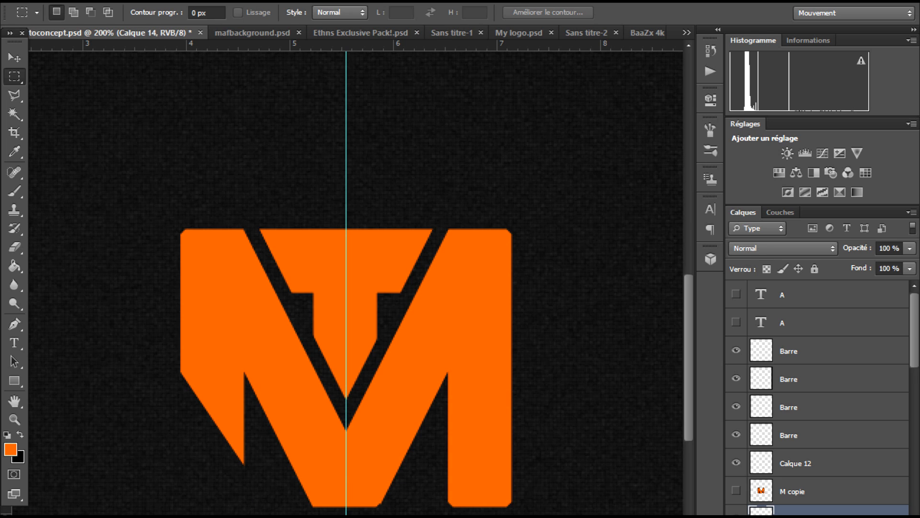
key(alt+bracketleft)
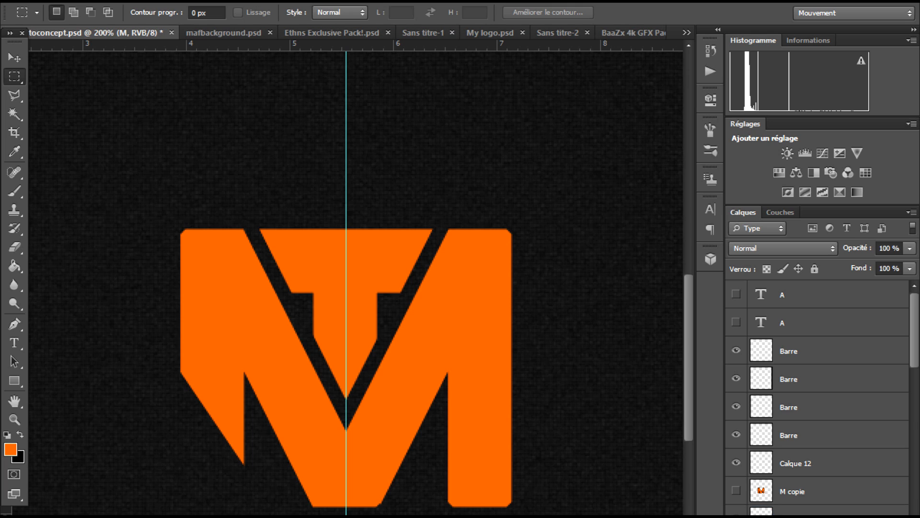
key(Delete)
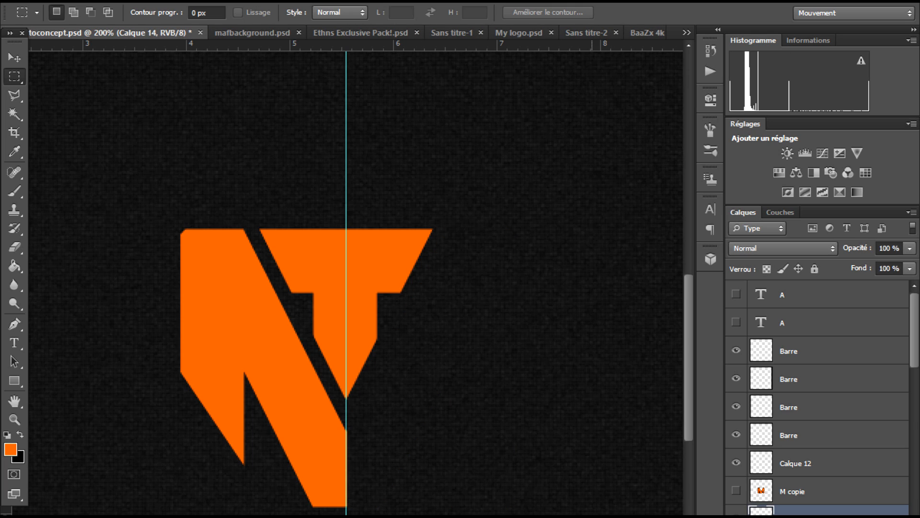
key(v)
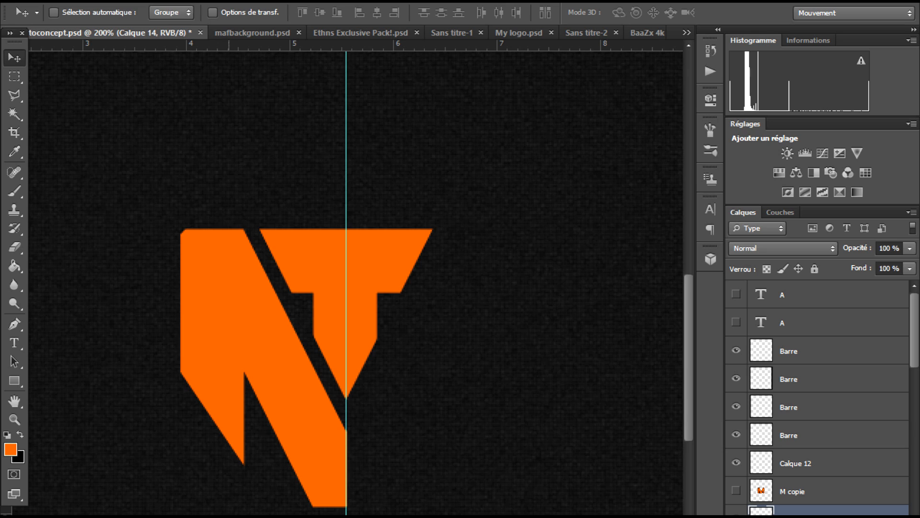
key(ctrl+t)
key(Escape)
key(alt+s)
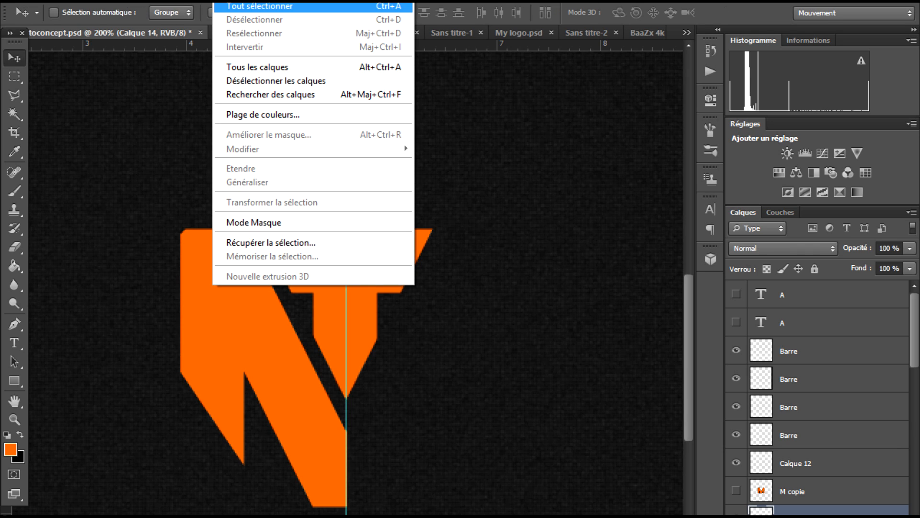
key(Escape)
key(ctrl+t)
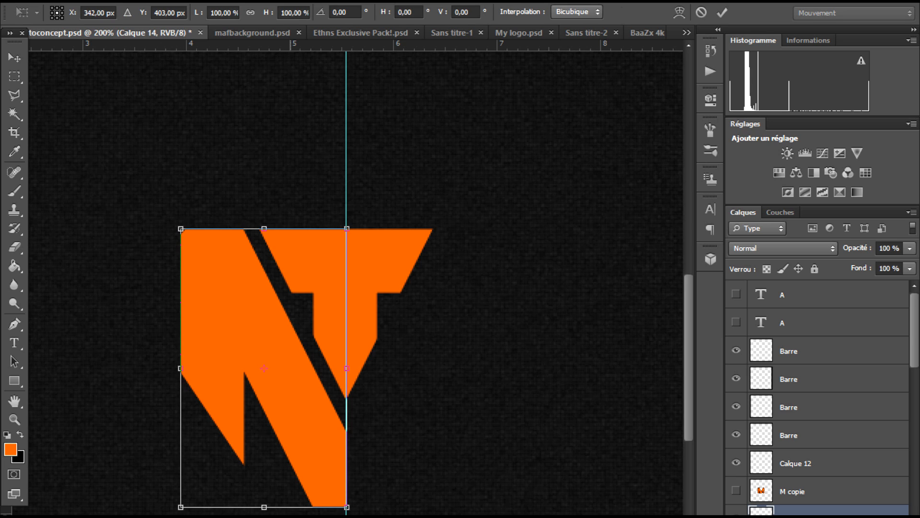
right_click(290, 366)
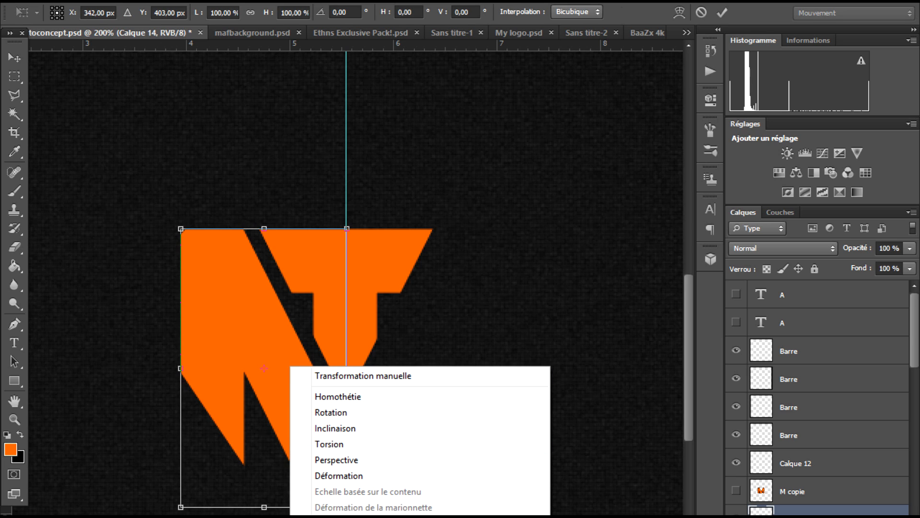
right_click(404, 344)
click(432, 516)
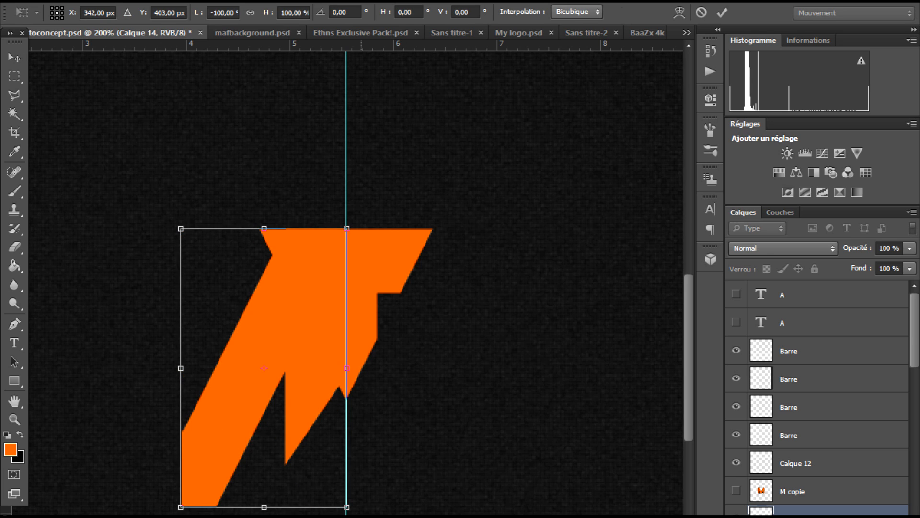
key(Escape)
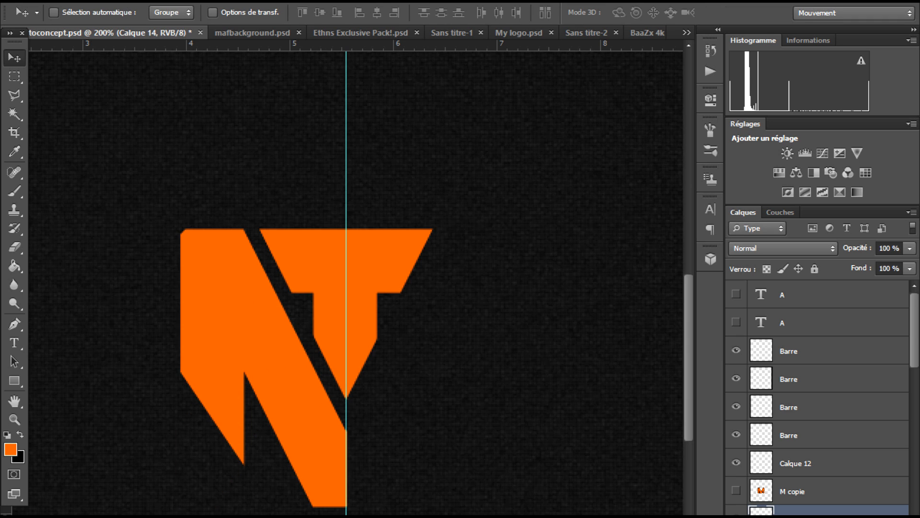
Duplicate the left half-M layer and flip the copy horizontally with Free Transform
right_click(802, 509)
click(662, 187)
click(432, 220)
key(Return)
key(ctrl+t)
right_click(273, 390)
click(377, 516)
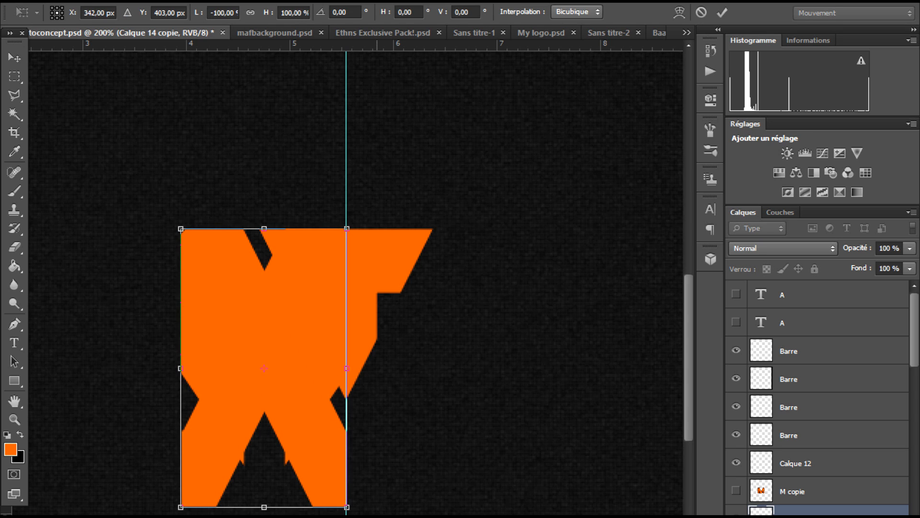
key(Return)
Move the mirrored half to the other side of the guide and nudge it until it meets the left half
drag(224, 349, 389, 347)
key(ctrl+minus)
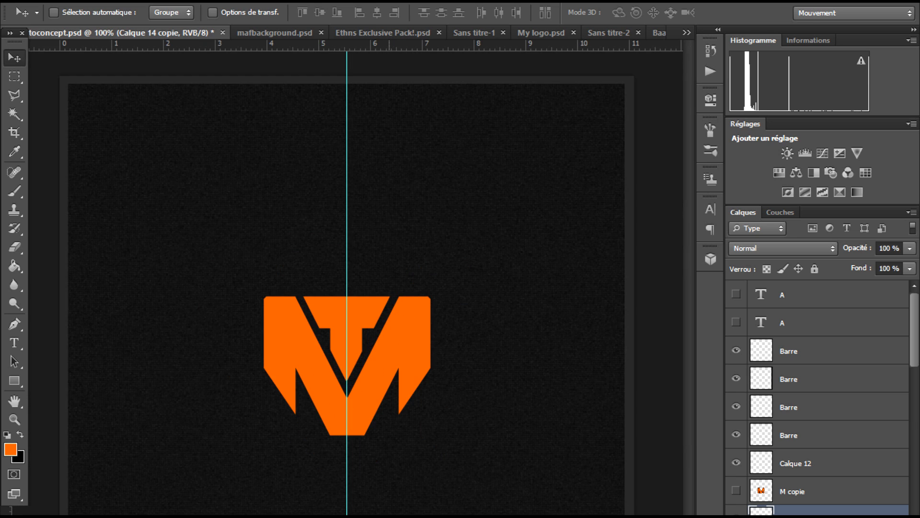
key(Left)
key(Left)
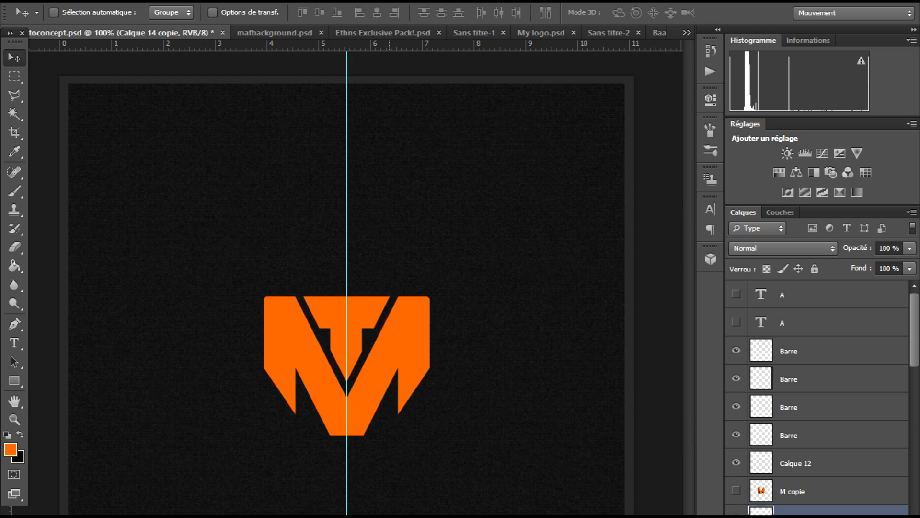
Move the centre guide to the inner edge of the M's left leg and place a second guide at the right leg's inner edge
key(ctrl+minus)
key(ctrl+minus)
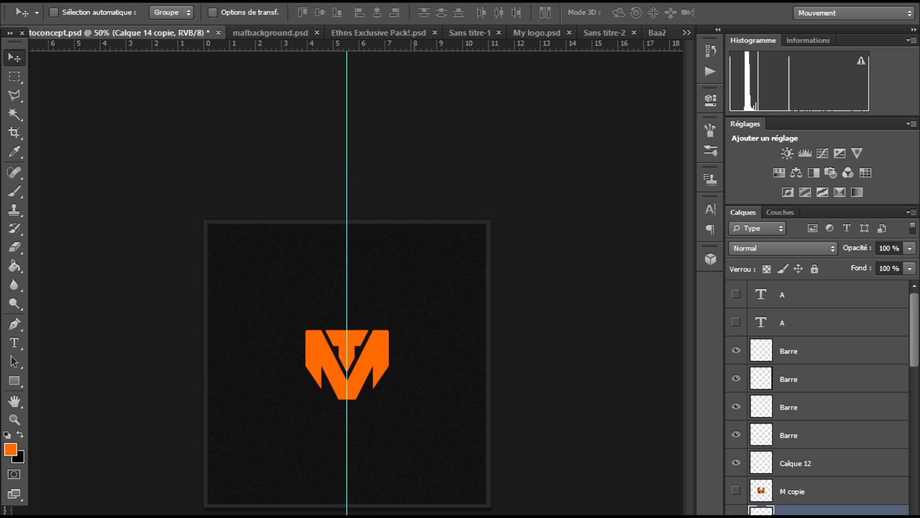
key(ctrl+plus)
key(ctrl+plus)
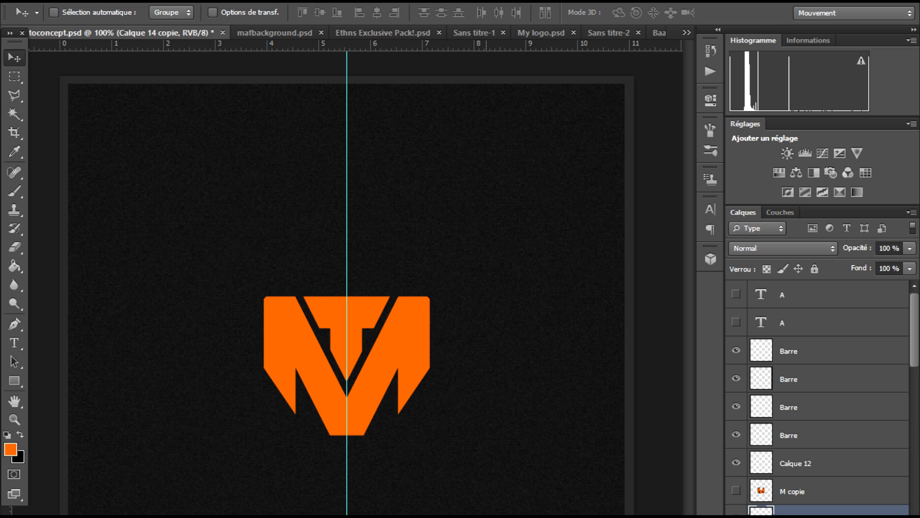
key(ctrl+plus)
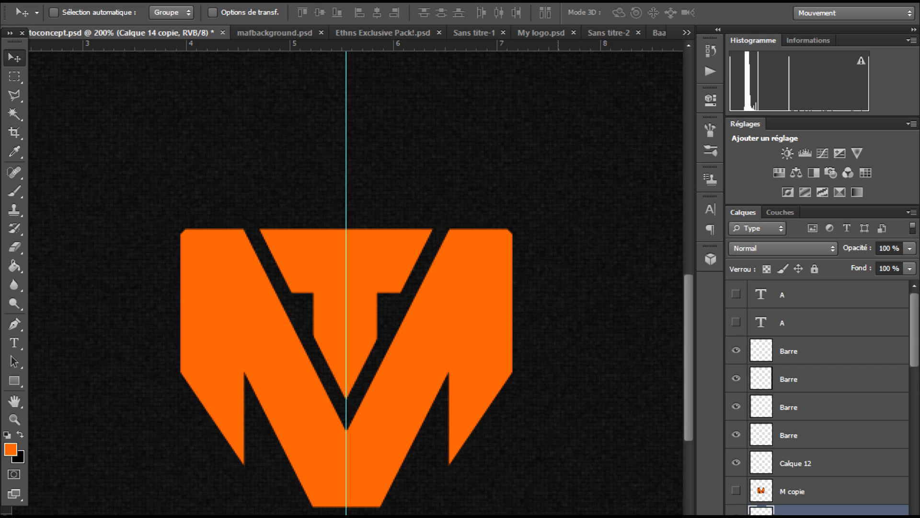
key(ctrl+minus)
key(ctrl+plus)
key(ctrl+plus)
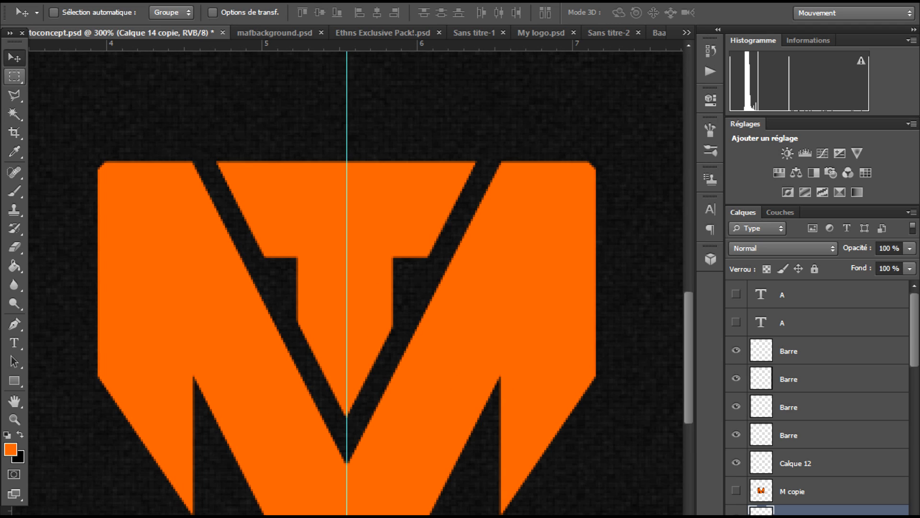
drag(347, 127, 194, 127)
mouse_move(499, 498)
mouse_down()
mouse_move(483, 498)
mouse_move(501, 499)
mouse_up()
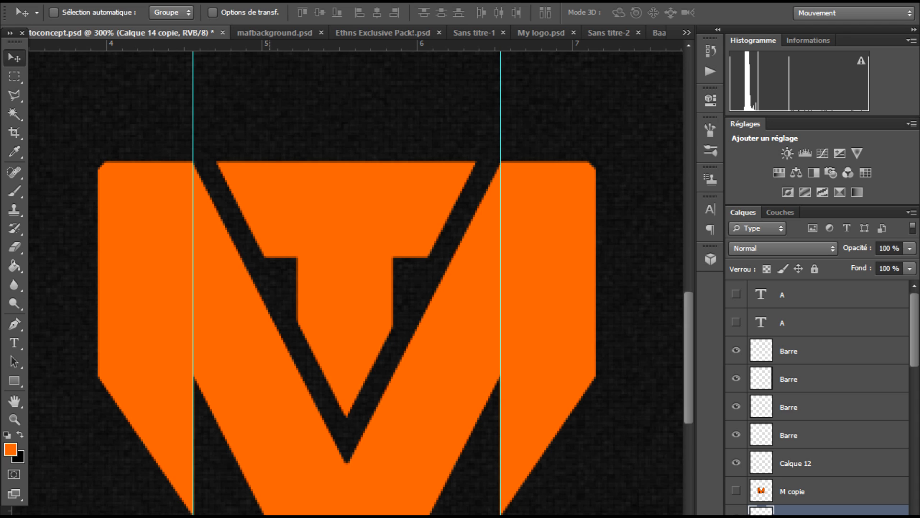
Select the M's left leg up to its guide with the Rectangular Marquee and cut it from the left half onto a new layer
key(m)
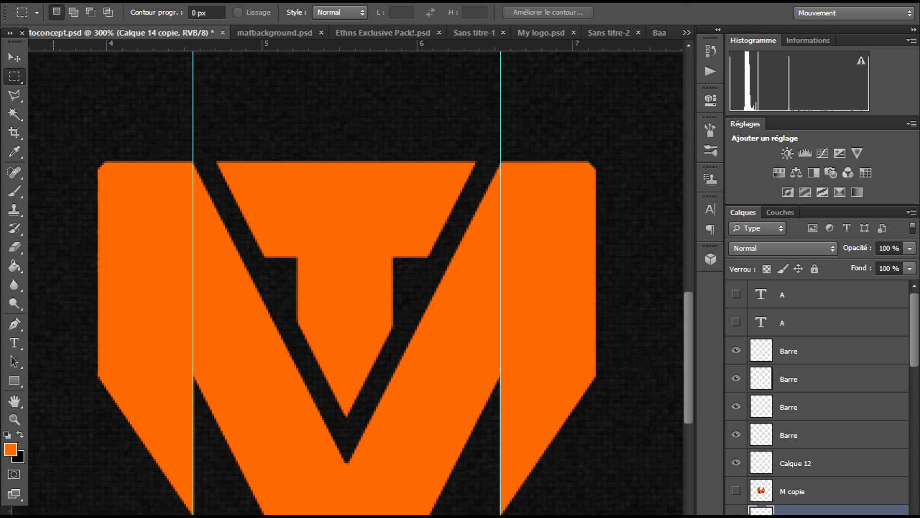
drag(57, 115, 194, 513)
right_click(181, 407)
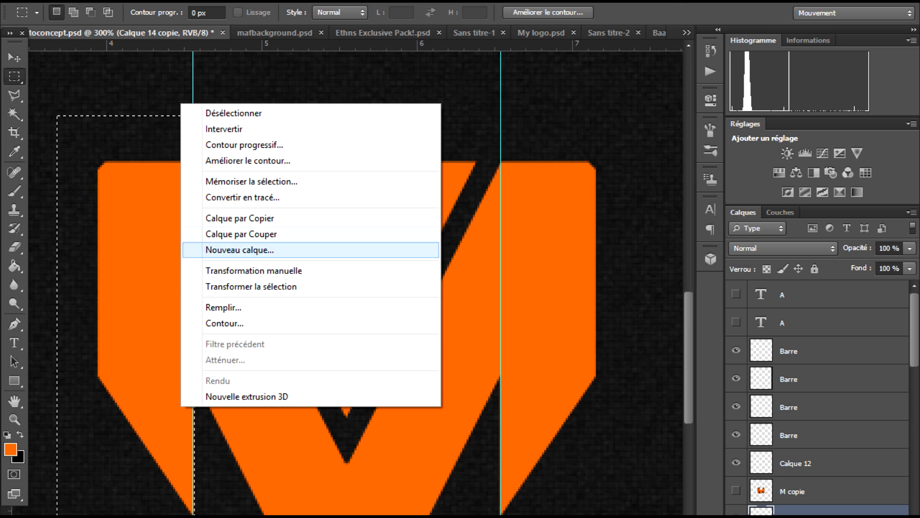
click(241, 234)
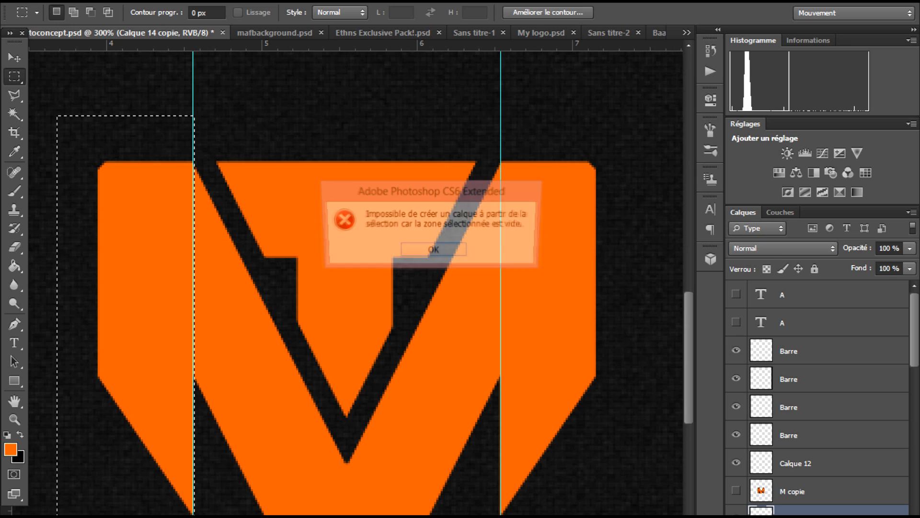
key(Return)
right_click(56, 235)
click(110, 359)
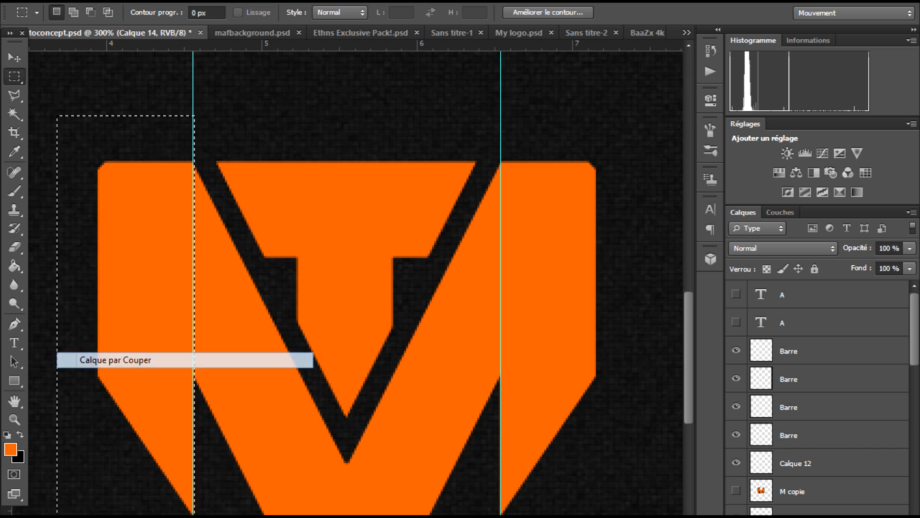
Select the M's right leg up to its guide and cut it from the mirrored half onto a new layer
ctrl+click(549, 306)
drag(658, 514, 502, 77)
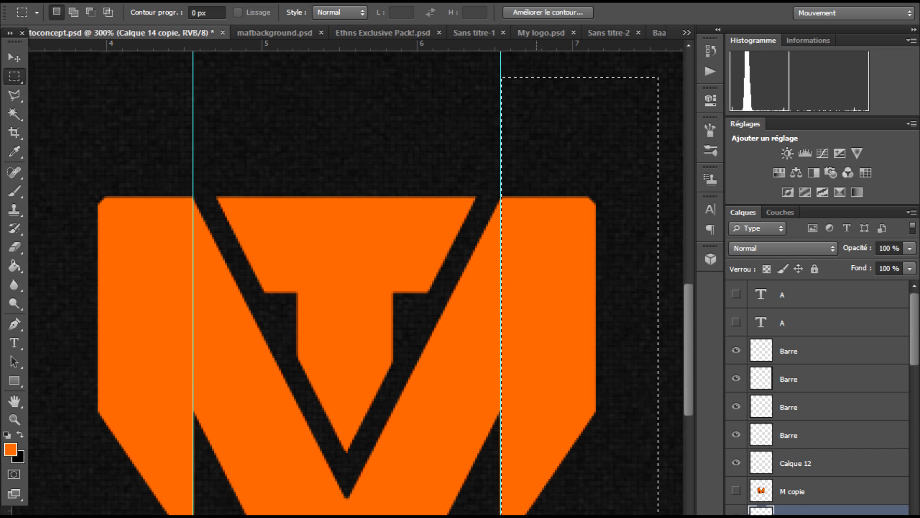
right_click(536, 196)
click(597, 326)
key(ctrl+minus)
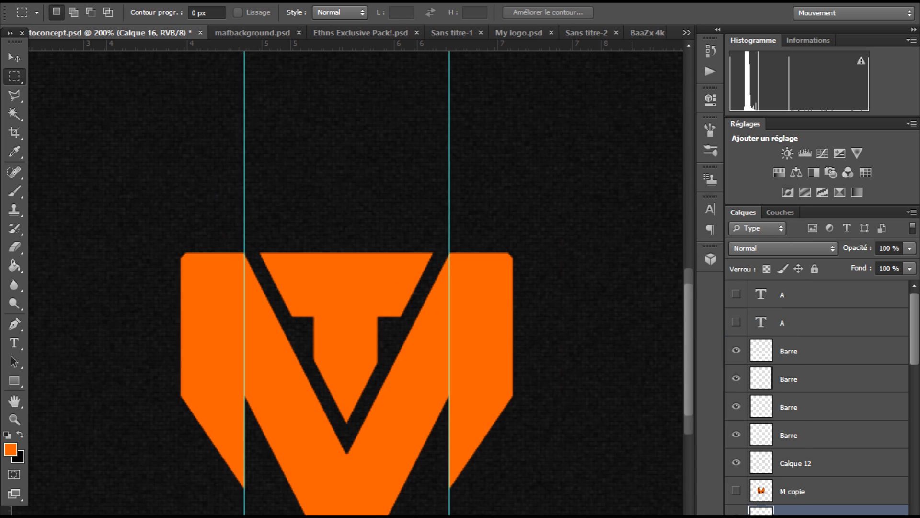
click(14, 57)
drag(481, 335, 537, 354)
key(ctrl+z)
ctrl+shift+click(380, 407)
drag(379, 407, 391, 463)
key(ctrl+z)
Select the left and right leg layers together with the Move tool, undoing any trial moves
ctrl+click(380, 407)
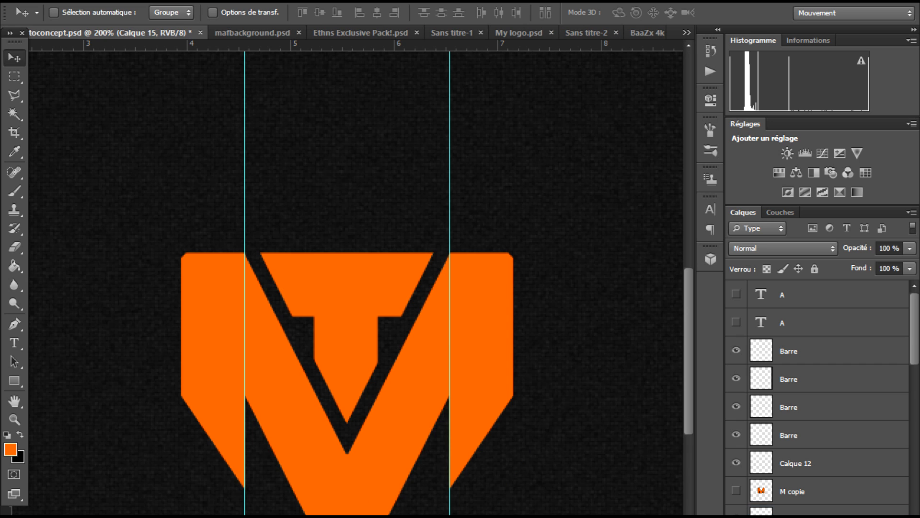
ctrl+shift+click(481, 345)
drag(362, 339, 177, 353)
drag(183, 317, 319, 396)
drag(311, 433, 358, 429)
key(ctrl+z)
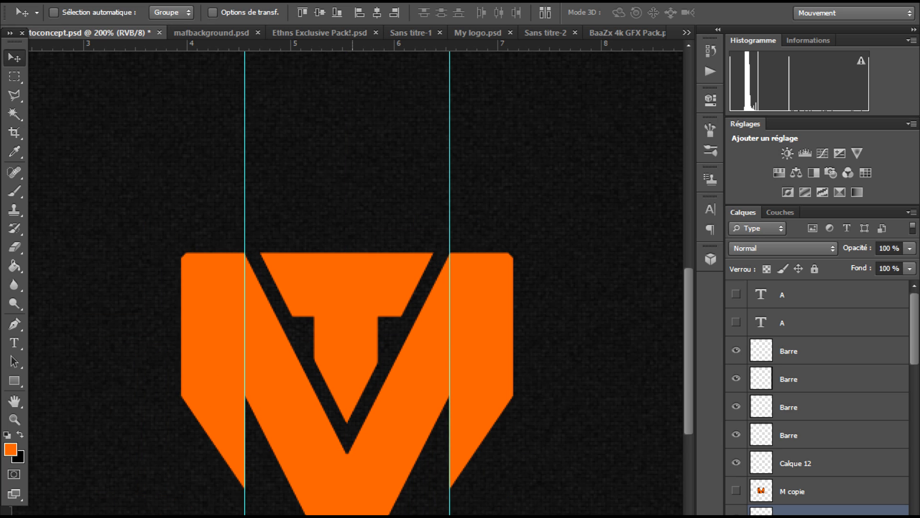
drag(369, 345, 335, 479)
key(ctrl+z)
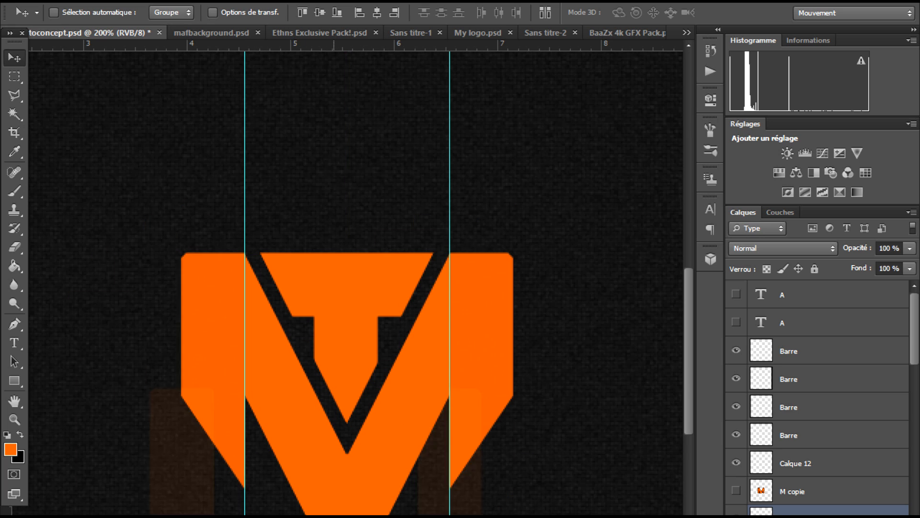
Stretch both outer legs downward with Free Transform so their tips extend below the M's central point
key(ctrl+minus)
key(ctrl+t)
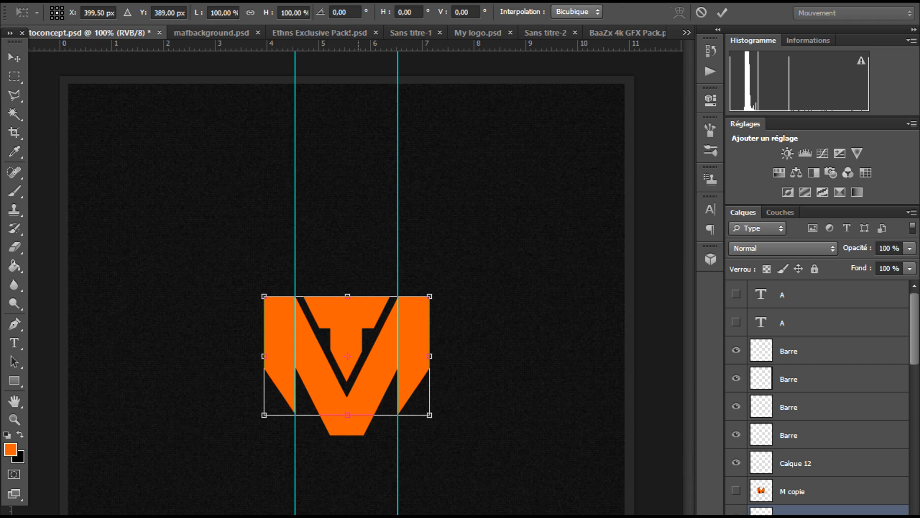
drag(347, 415, 348, 465)
key(Return)
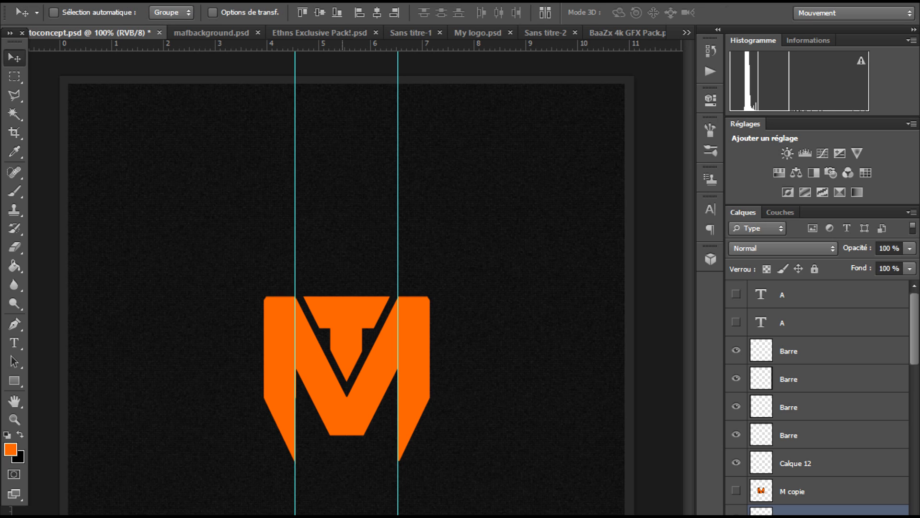
Move the two vertical guides outward, clear of both sides of the logo
drag(294, 210, 160, 211)
drag(397, 230, 530, 230)
key(ctrl+minus)
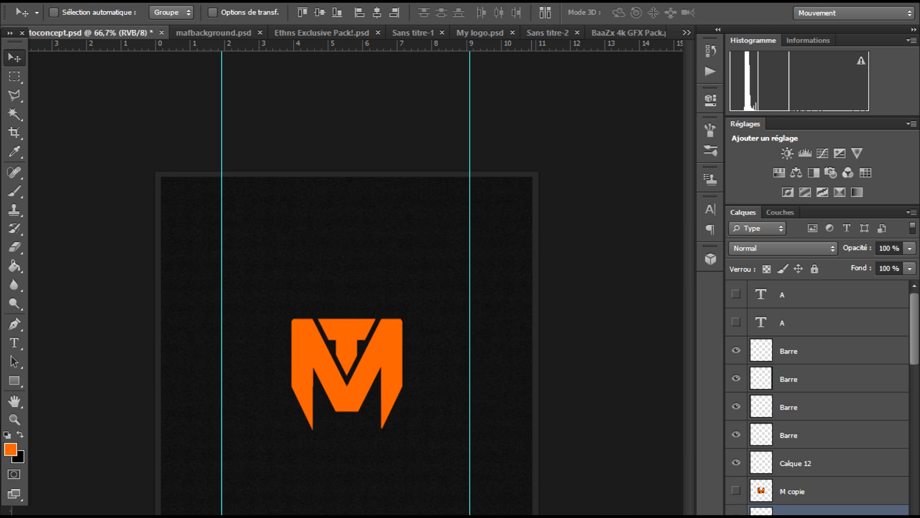
key(ctrl+plus)
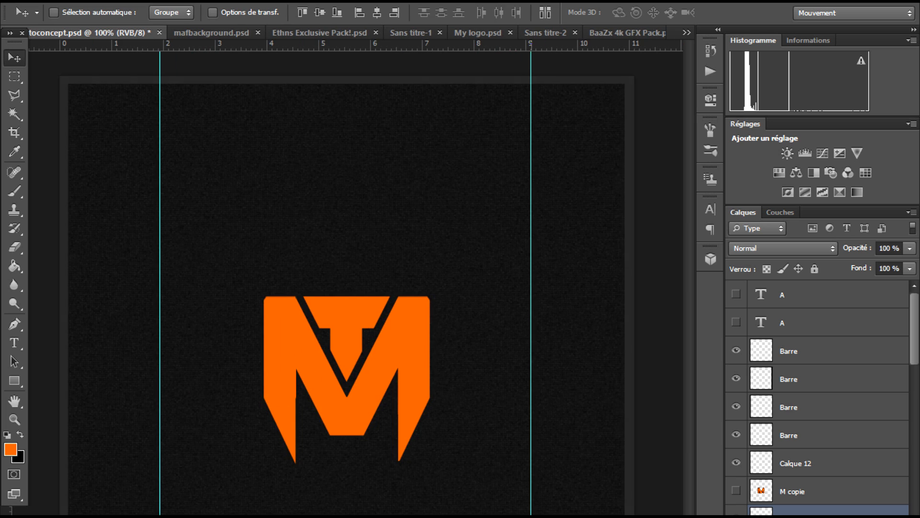
Move the textured logo layer "t copie 2" aside from the plain orange logo and hide it
key(ctrl+minus)
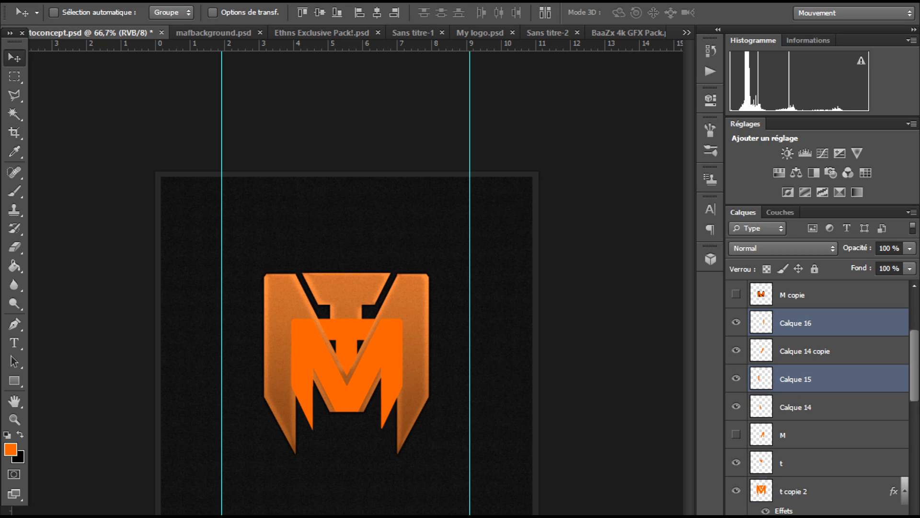
click(794, 491)
drag(332, 279, 436, 256)
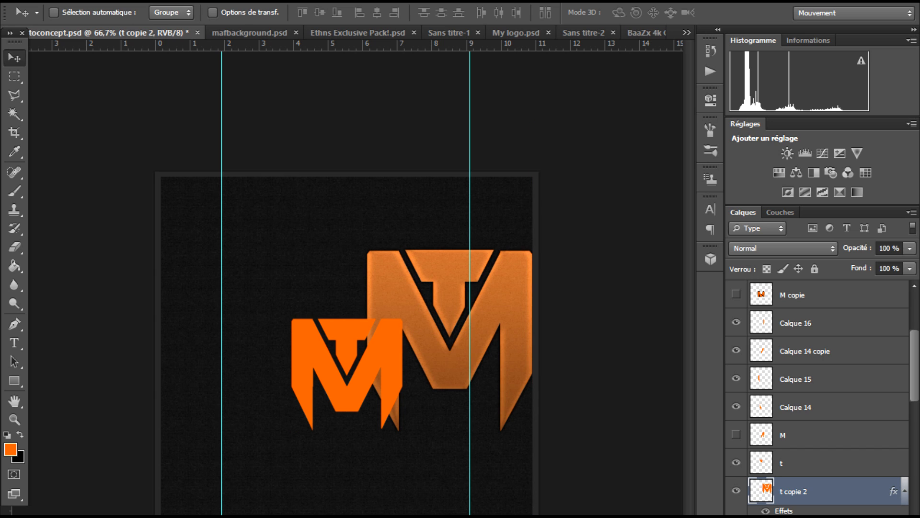
click(736, 490)
key(ctrl+plus)
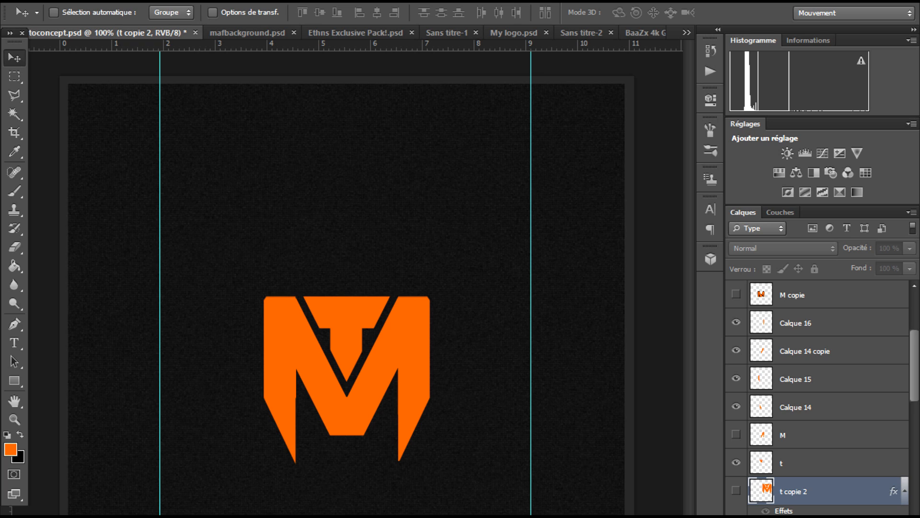
drag(416, 360, 388, 359)
Select the M's four piece layers together, try moving them, and undo the move
key(ctrl+plus)
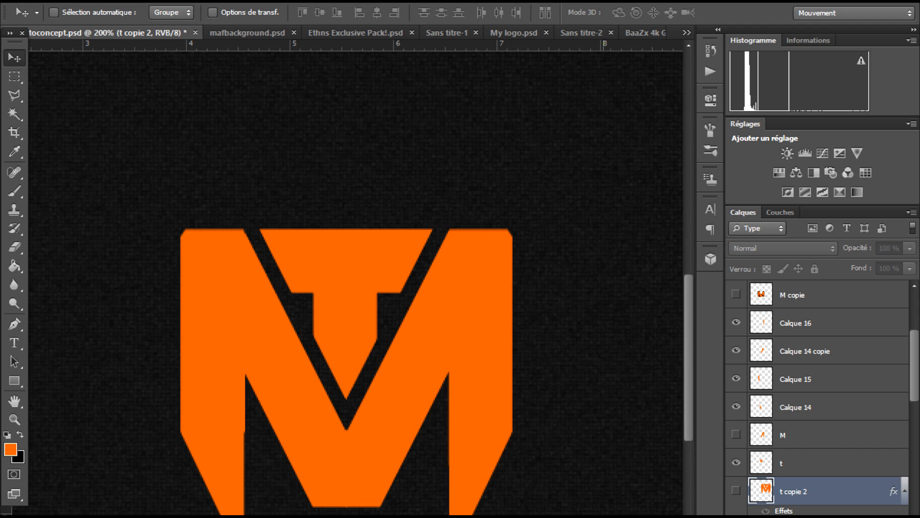
key(ctrl+plus)
key(ctrl+minus)
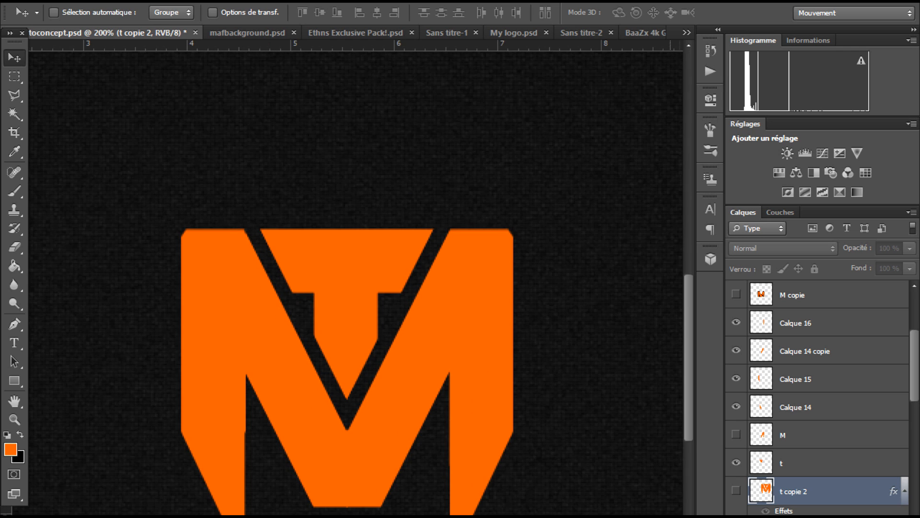
scroll(817, 398, up, 2)
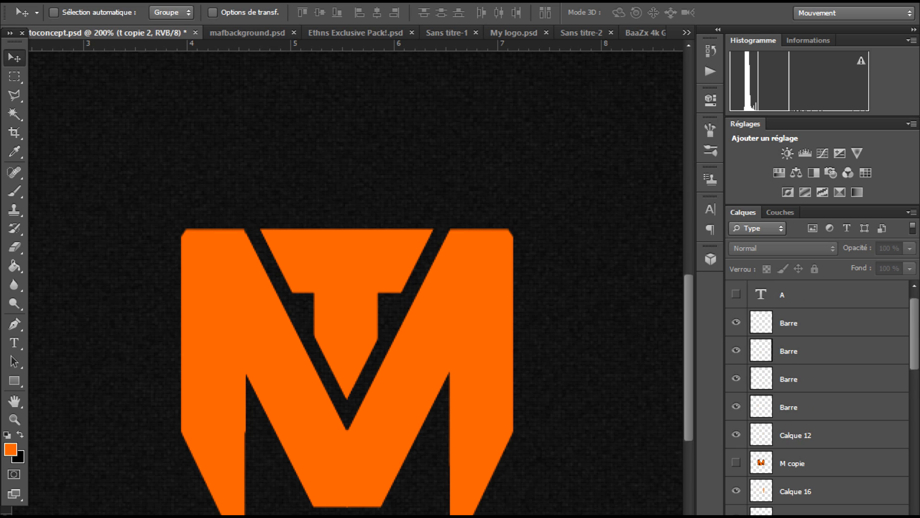
click(817, 435)
ctrl+click(817, 462)
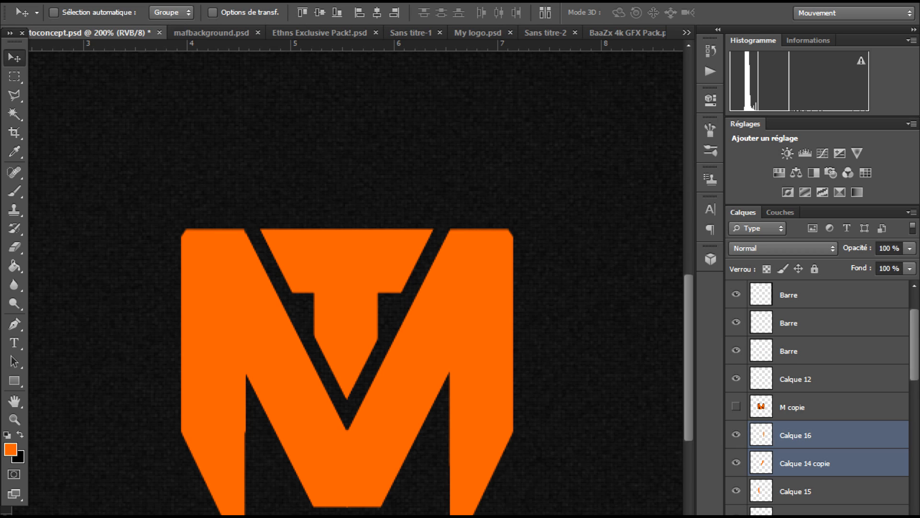
ctrl+click(817, 490)
ctrl+click(817, 510)
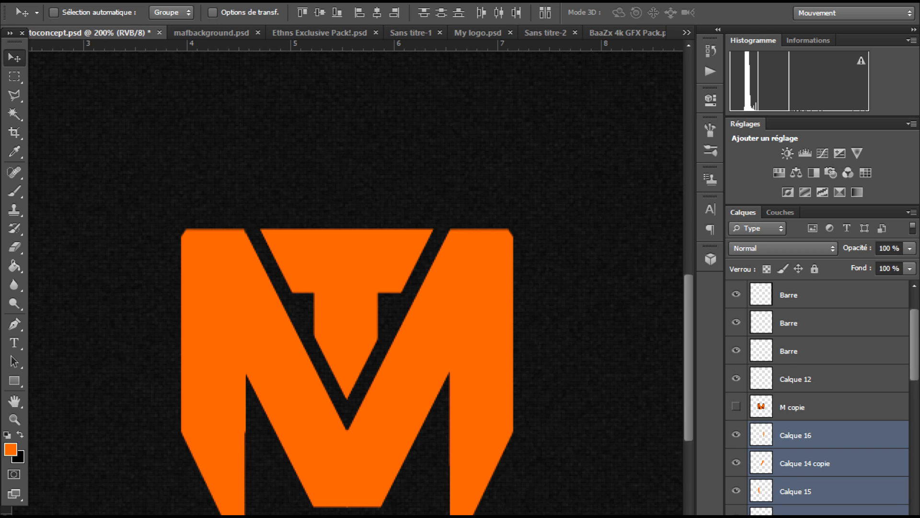
drag(285, 270, 344, 286)
key(ctrl+z)
Select the T layer and all M piece layers up to "Calque 16", merge them into one layer and shift it slightly
ctrl+click(346, 276)
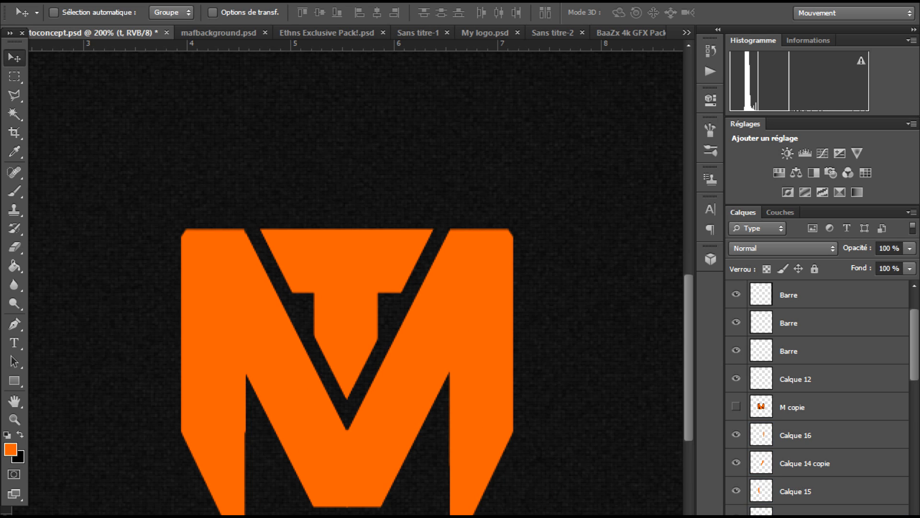
shift+click(795, 435)
mouse_move(435, 327)
mouse_down()
mouse_move(448, 330)
mouse_move(433, 334)
mouse_up()
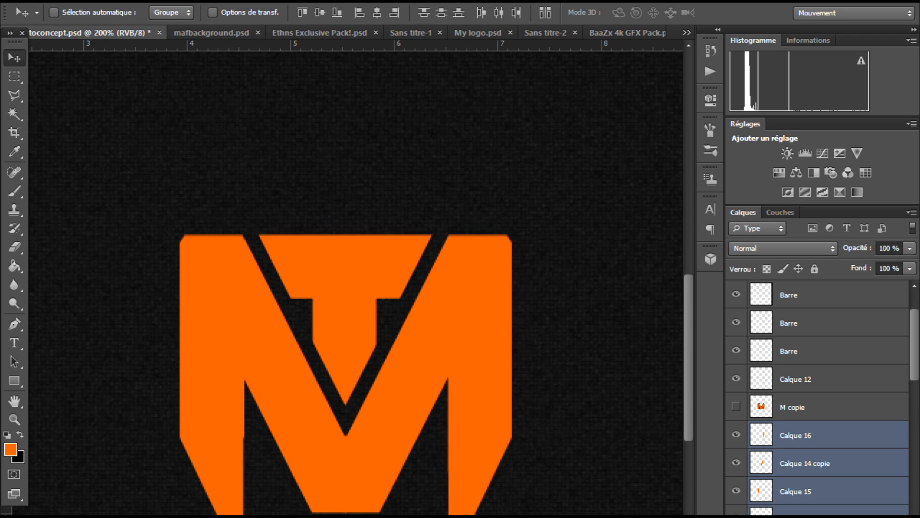
right_click(799, 445)
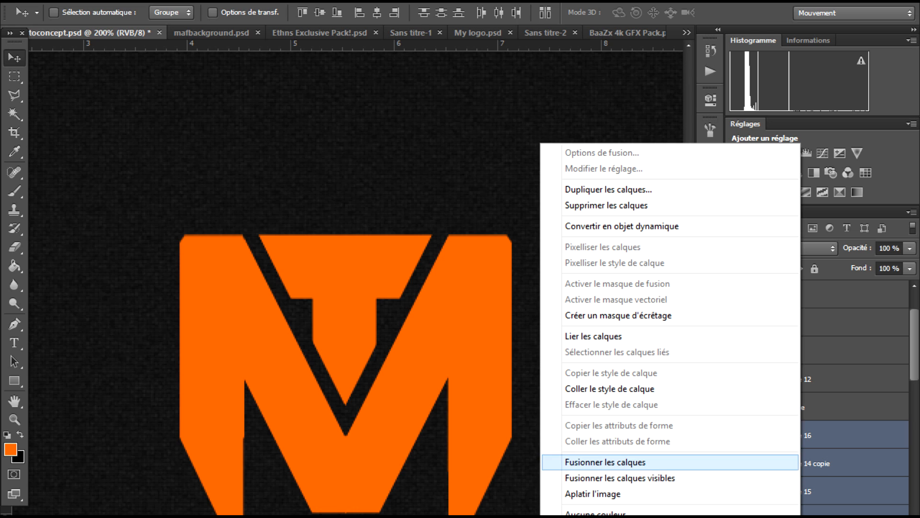
click(605, 461)
drag(317, 264, 341, 277)
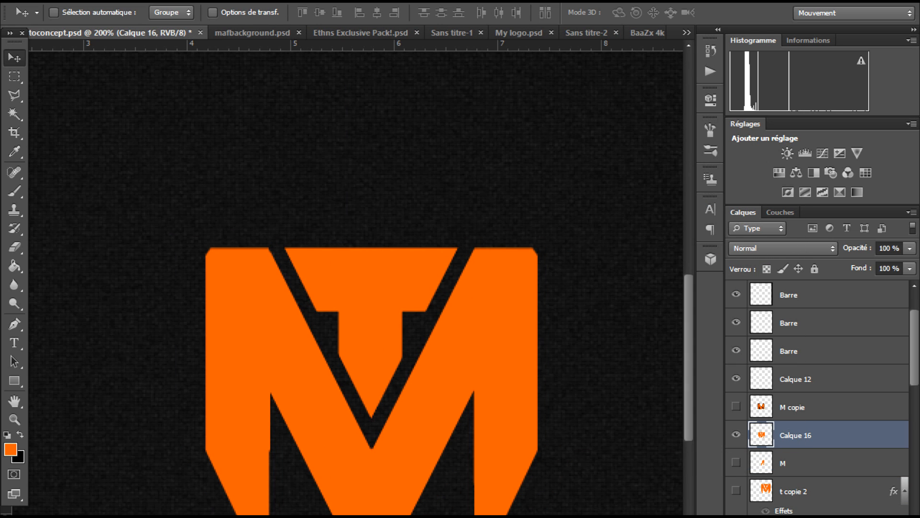
Rename the merged logo layer as "Logo MafTuto"
double_click(796, 435)
text(Logo)
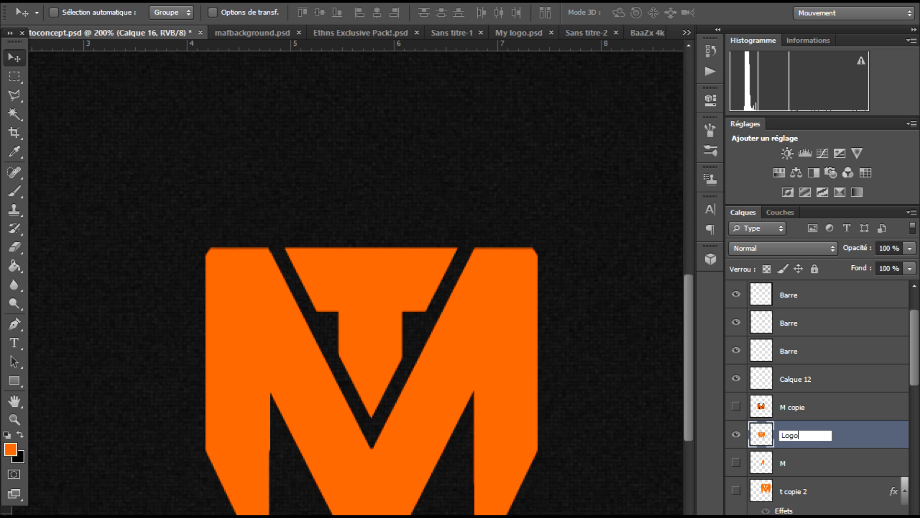
text( MafTuto)
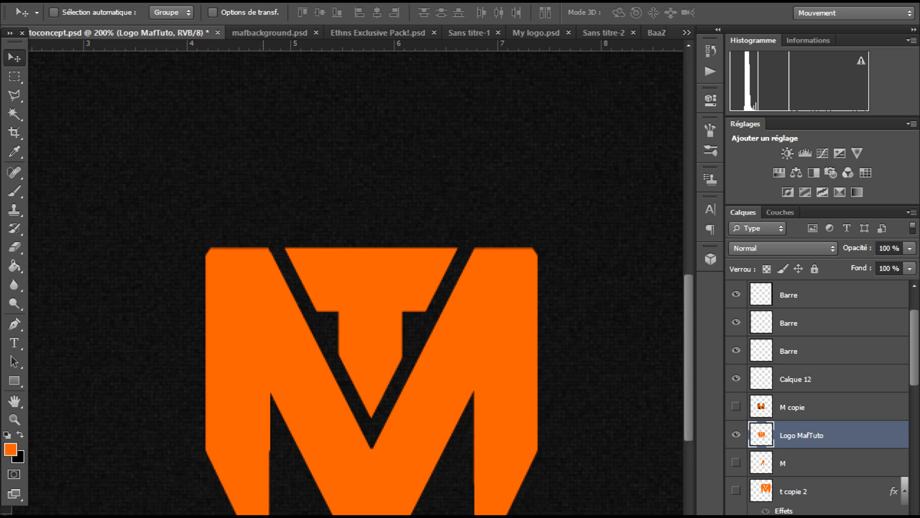
Switch to the Polygonal Lasso tool with a close view of the M's inner edges
key(ctrl+plus)
scroll(355, 287, down, 2)
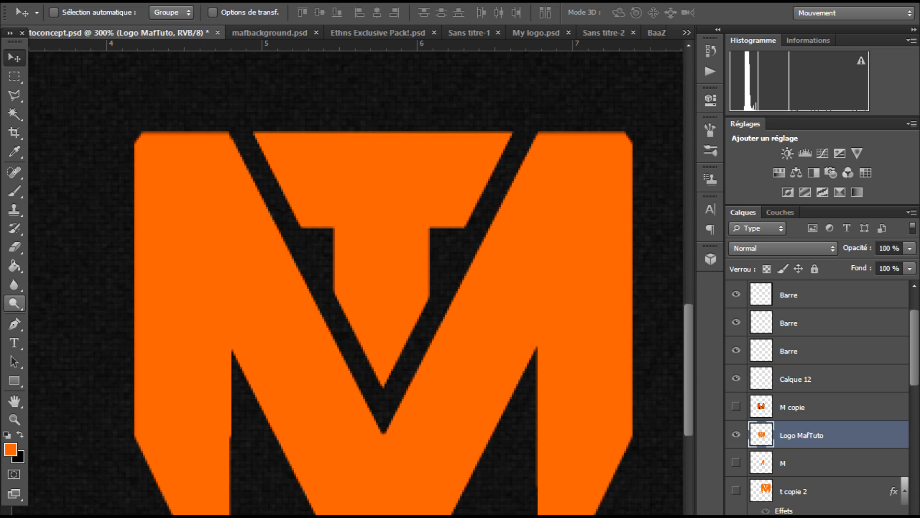
key(l)
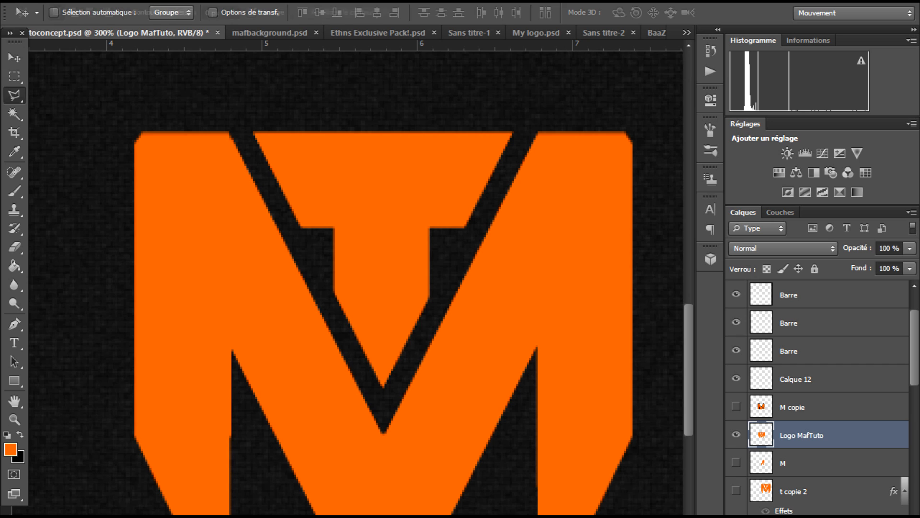
key(ctrl+plus)
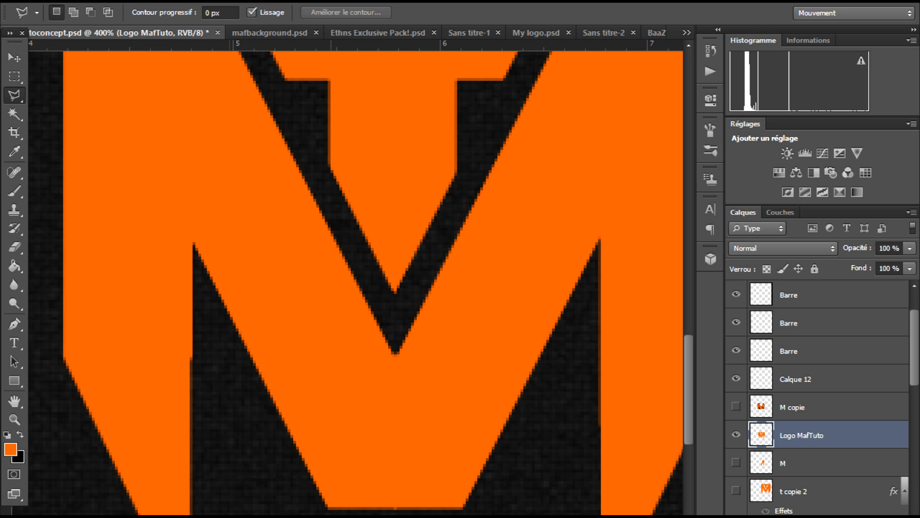
right_click(14, 95)
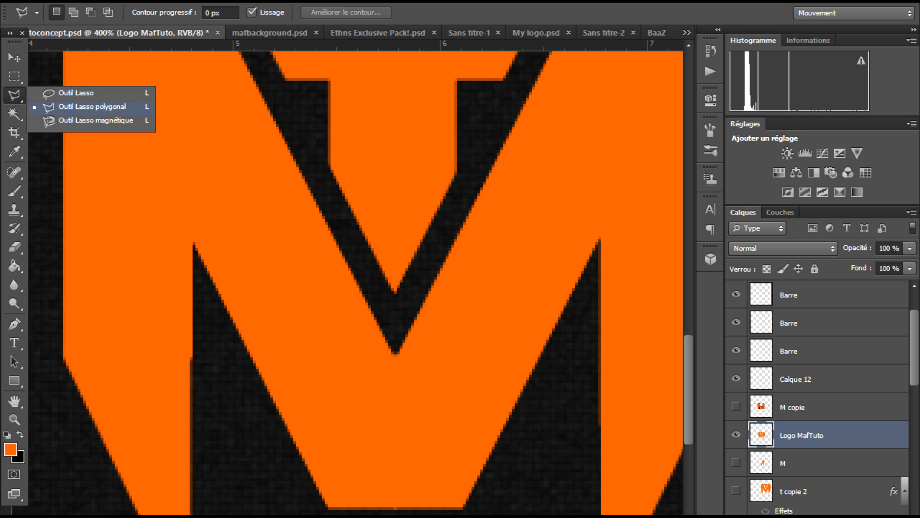
click(67, 106)
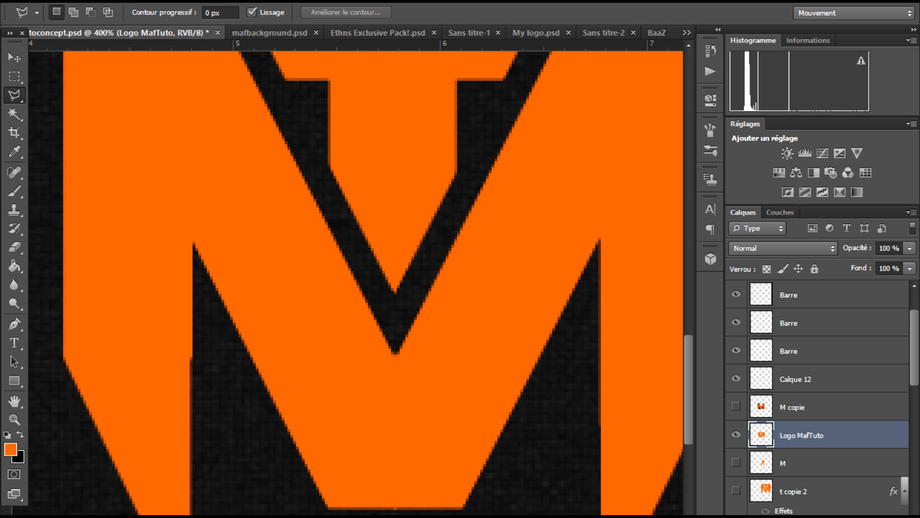
Create a new transparent document 1 pixel wide and 7 pixels high
key(alt+f)
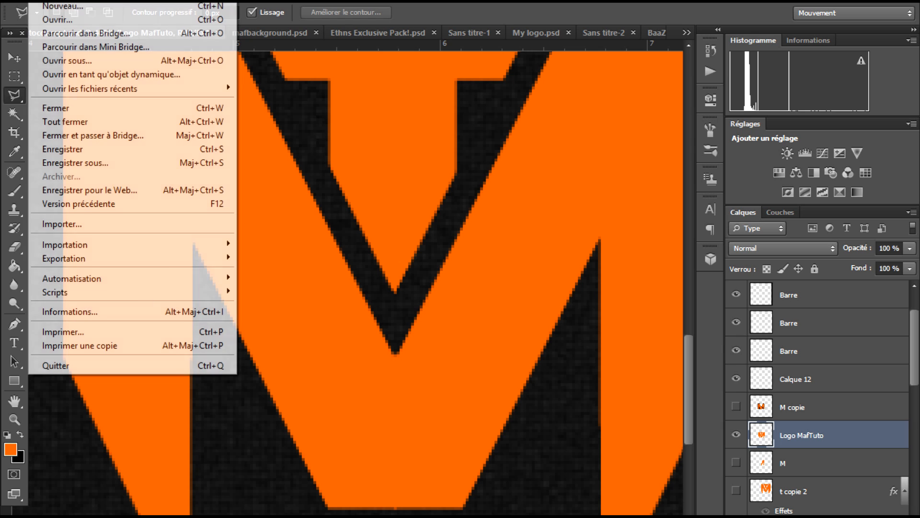
key(Return)
drag(302, 271, 275, 271)
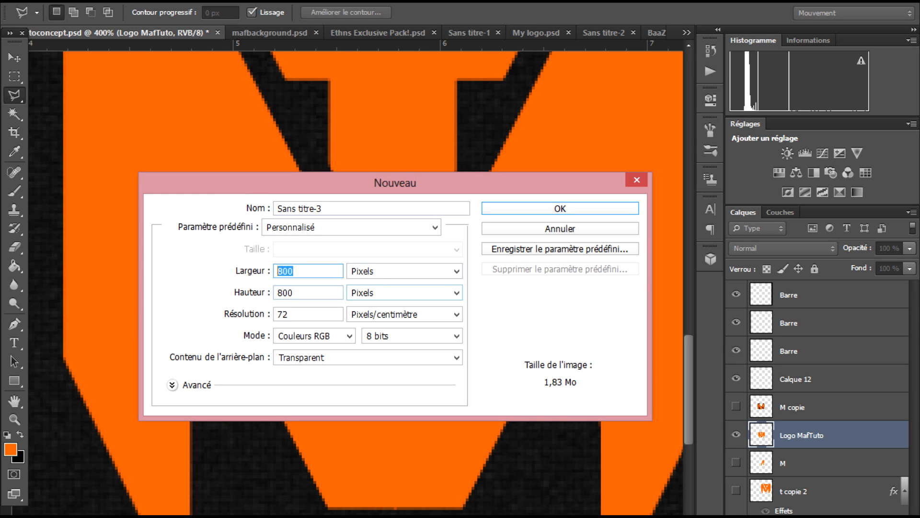
text(1)
key(Tab)
text(7)
key(Return)
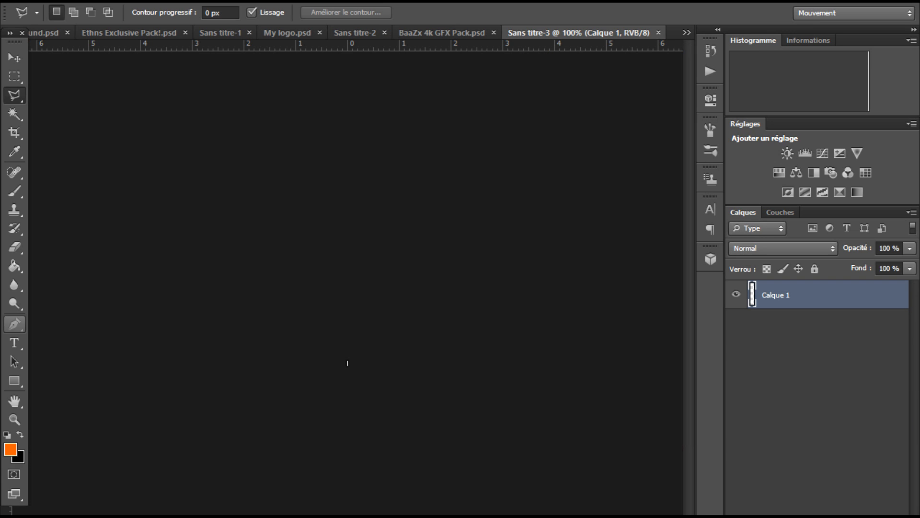
Paint orange on the tiny transparent canvas with an 8 px soft round brush at 0% hardness, finishing with the Move tool
key(ctrl+plus)
key(ctrl+plus)
key(ctrl+plus)
key(ctrl+plus)
key(ctrl+plus)
key(ctrl+plus)
key(ctrl+plus)
key(ctrl+plus)
key(ctrl+plus)
key(ctrl+plus)
key(ctrl+plus)
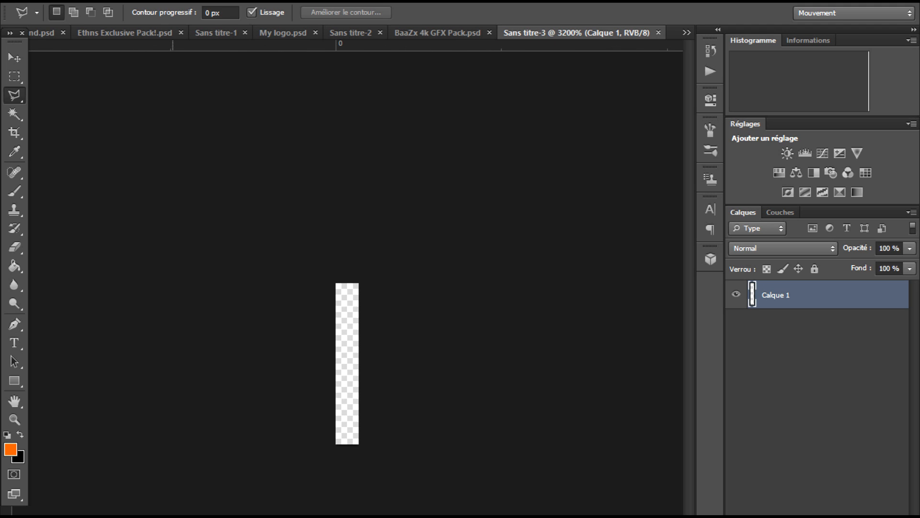
key(b)
click(72, 13)
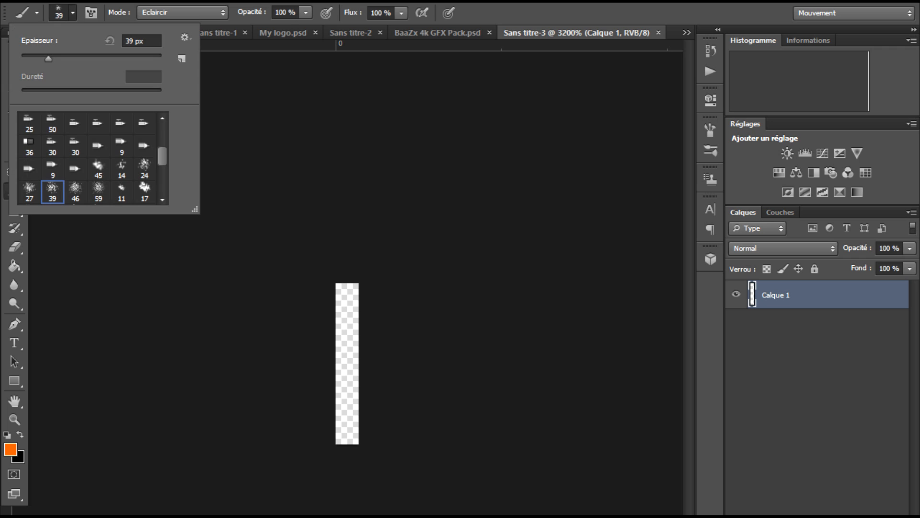
scroll(91, 158, up, 3)
click(121, 124)
drag(48, 58, 27, 59)
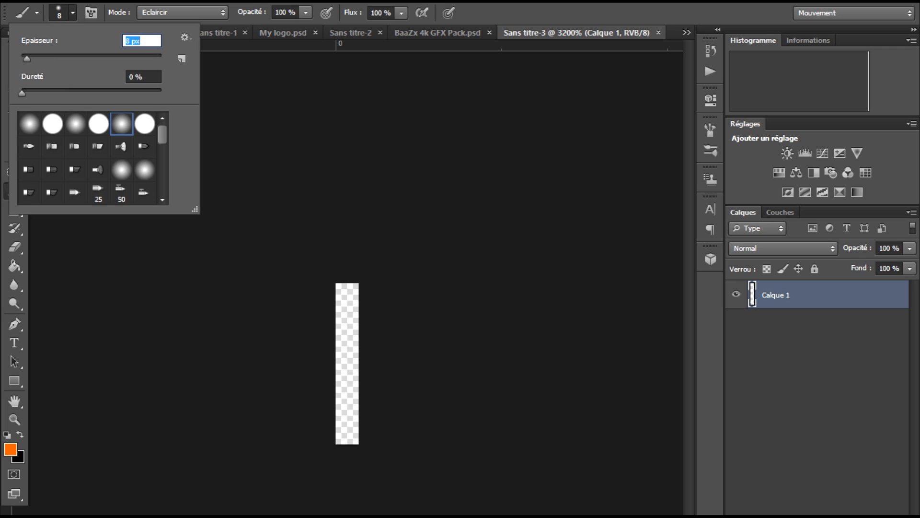
click(402, 347)
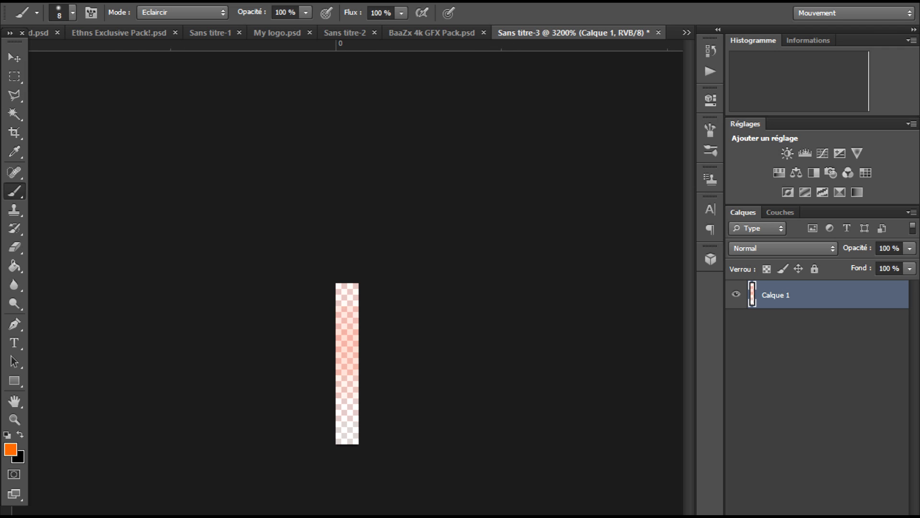
click(14, 57)
mouse_move(469, 409)
mouse_down()
mouse_move(447, 409)
mouse_move(480, 411)
mouse_up()
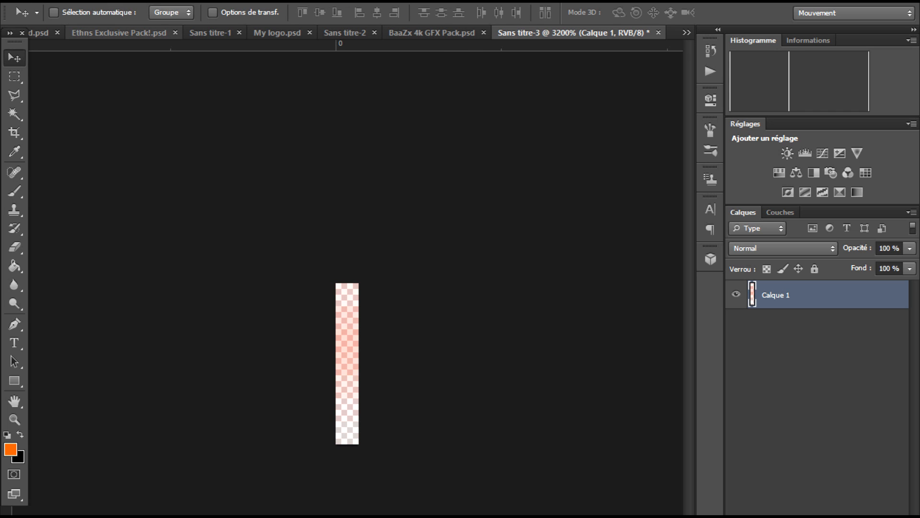
Look through the other open documents to examine the "Stay Positiv" logo, My logo.psd and the banner in mafbackground.psd
click(210, 33)
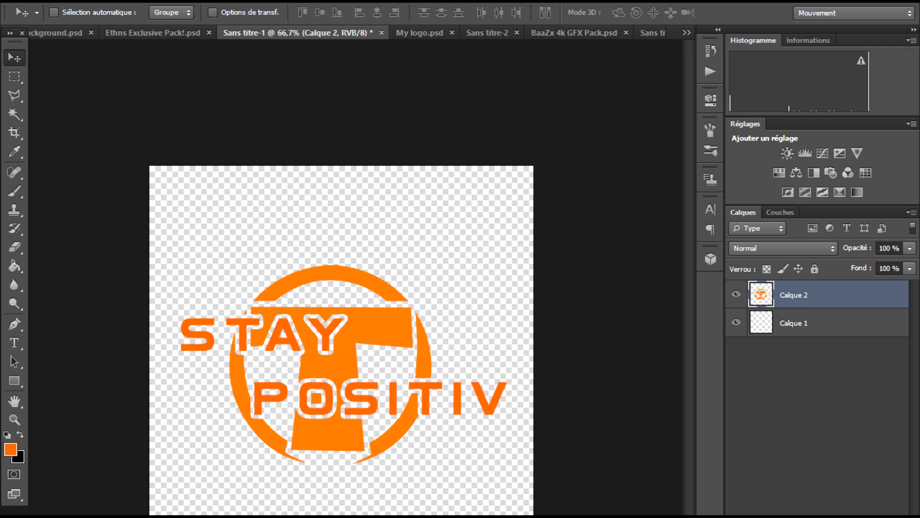
click(420, 33)
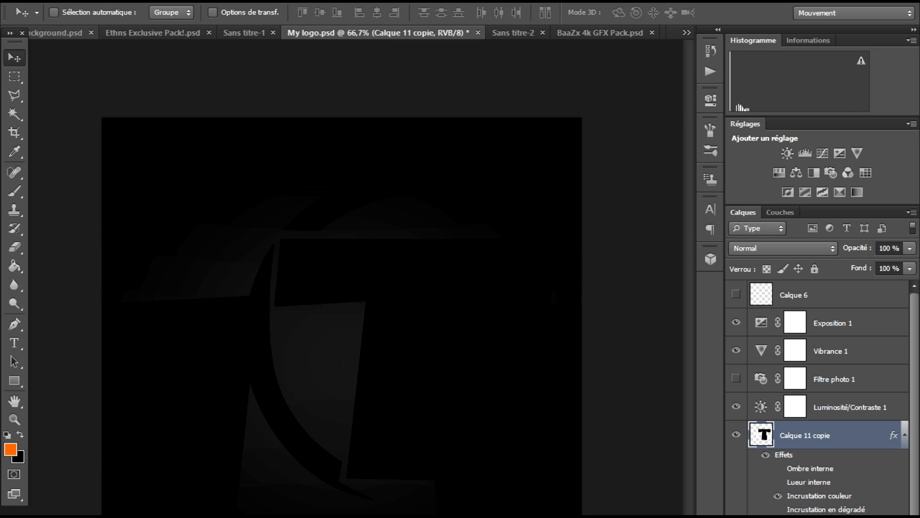
click(57, 33)
scroll(355, 369, down, 2)
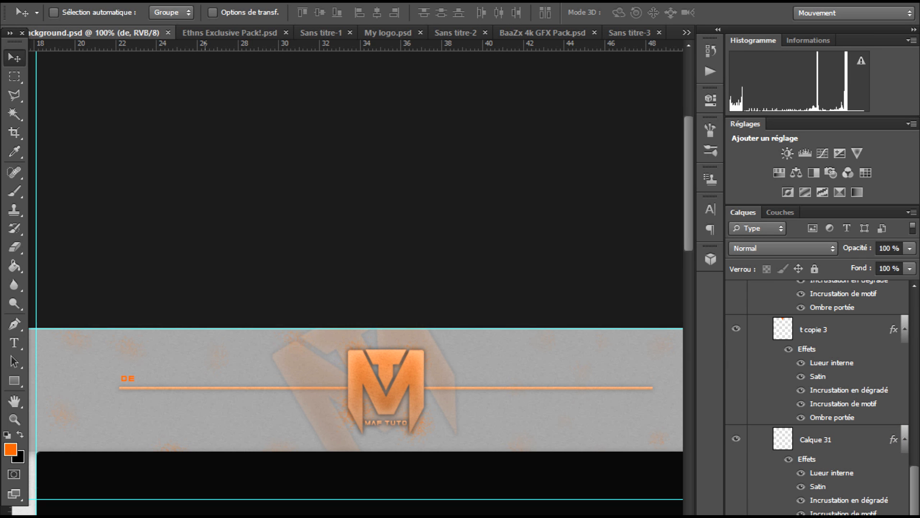
click(629, 33)
key(ctrl+shift+Tab)
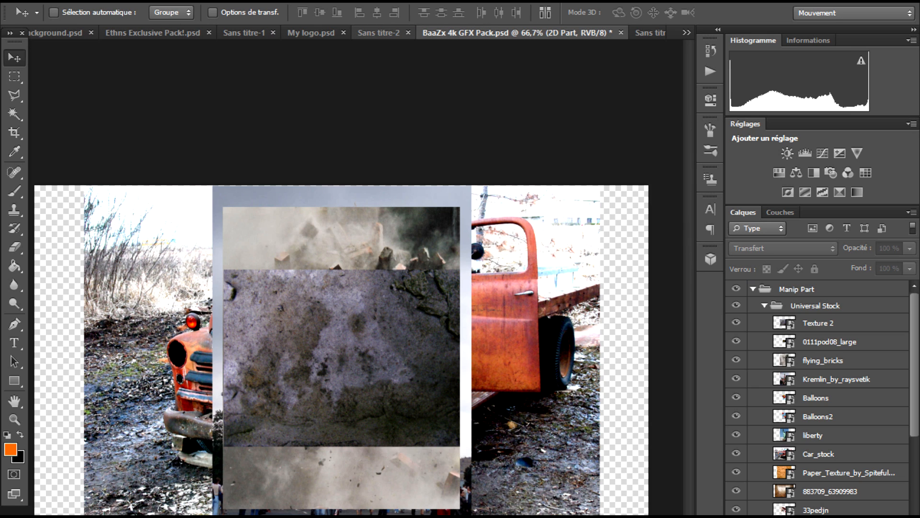
key(ctrl+shift+Tab)
key(ctrl+shift+Tab)
key(ctrl+shift+Tab)
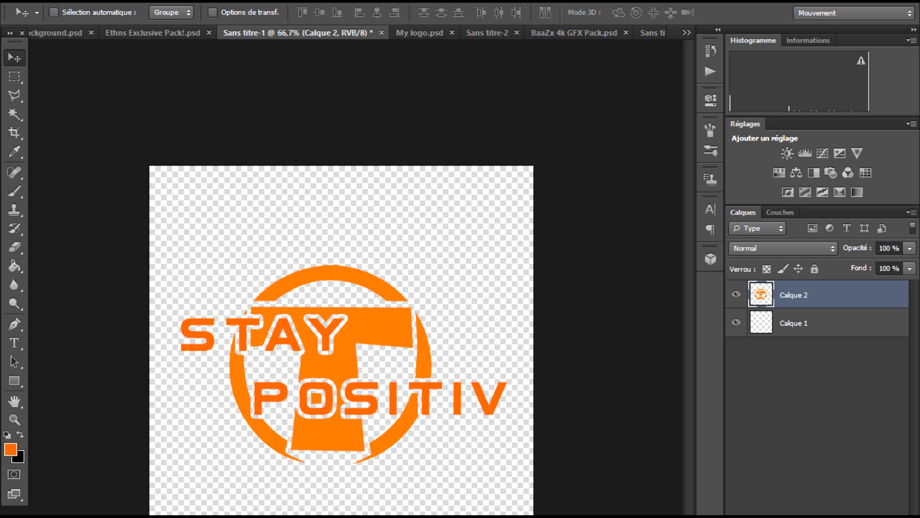
key(ctrl+shift+Tab)
key(ctrl+shift+Tab)
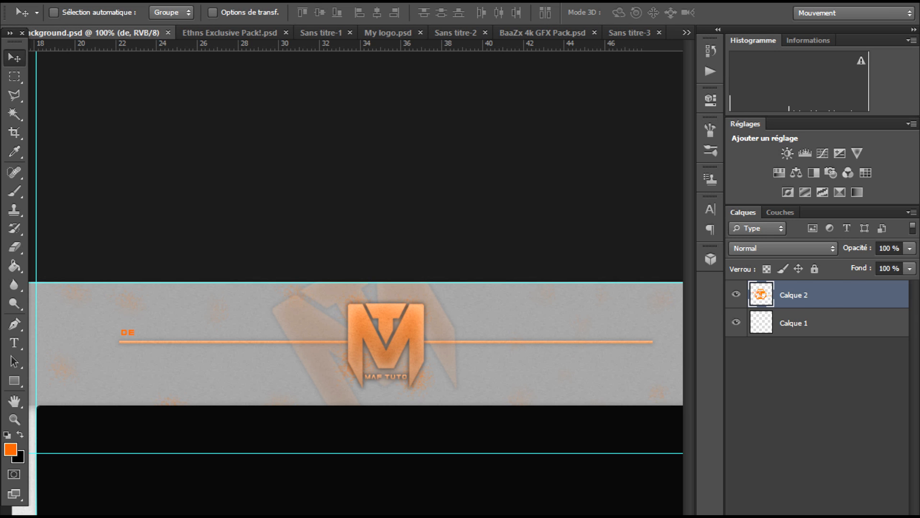
Examine the blue-outlined logo in LOGO CREATION.psd, and return to the orange logo in MAfutoconcept.psd
click(687, 33)
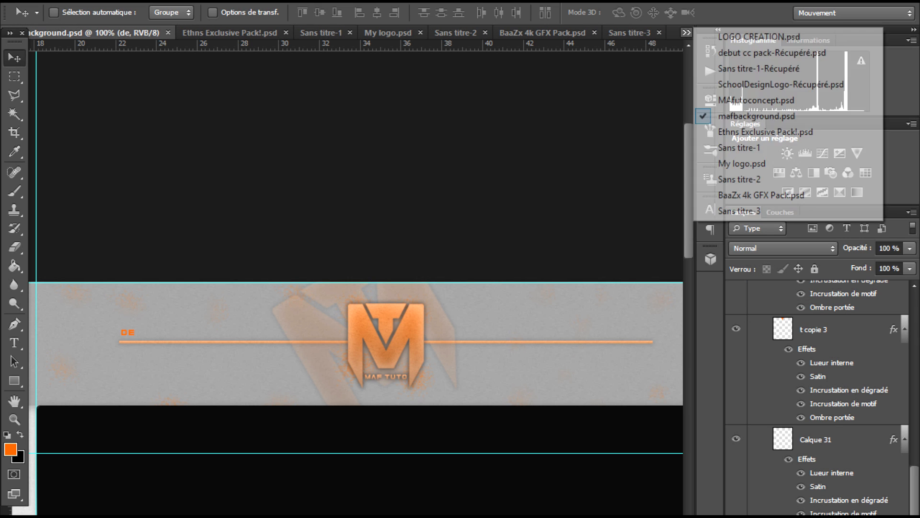
click(759, 37)
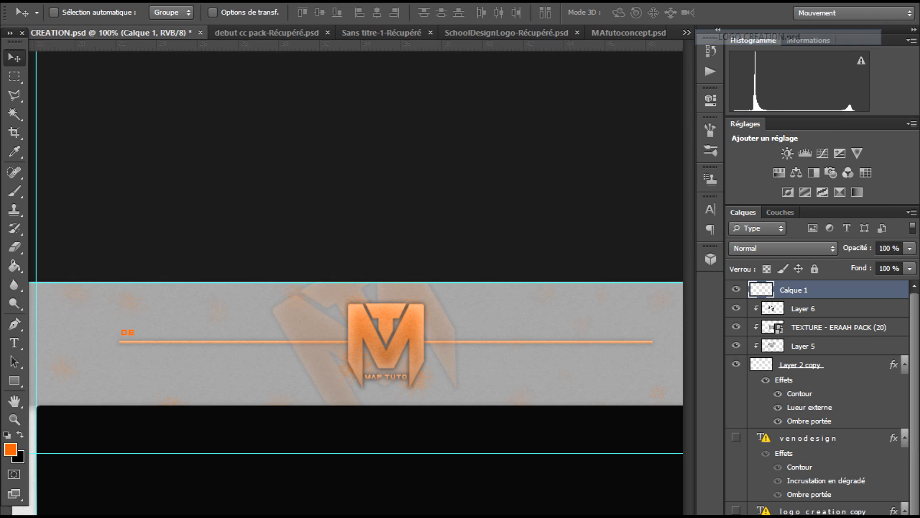
click(686, 32)
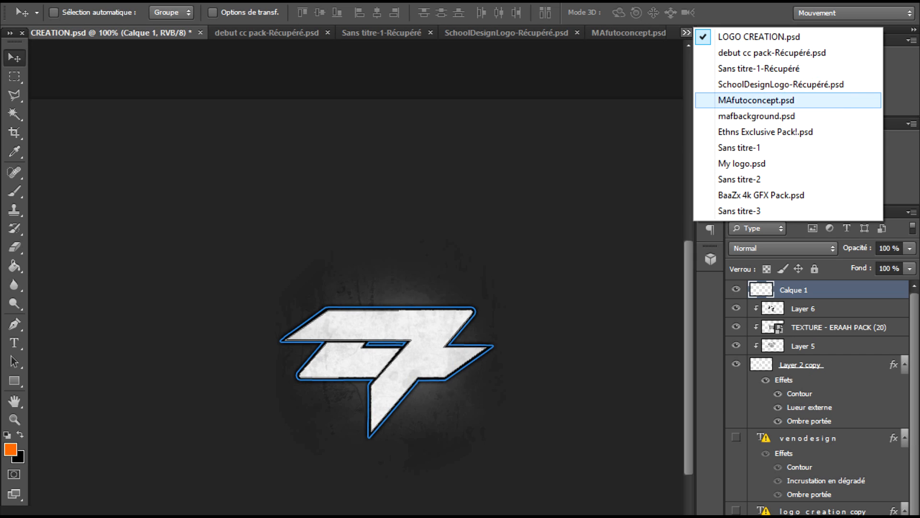
click(757, 100)
key(ctrl+minus)
key(ctrl+plus)
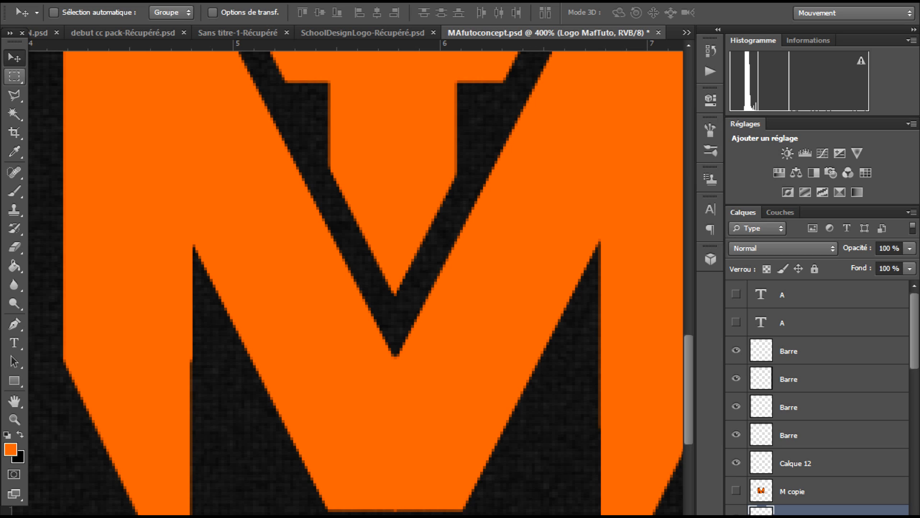
Outline the M's left inner edges and part of its left leg and diagonal with a closed Polygonal Lasso selection
click(14, 76)
click(14, 95)
right_click(15, 96)
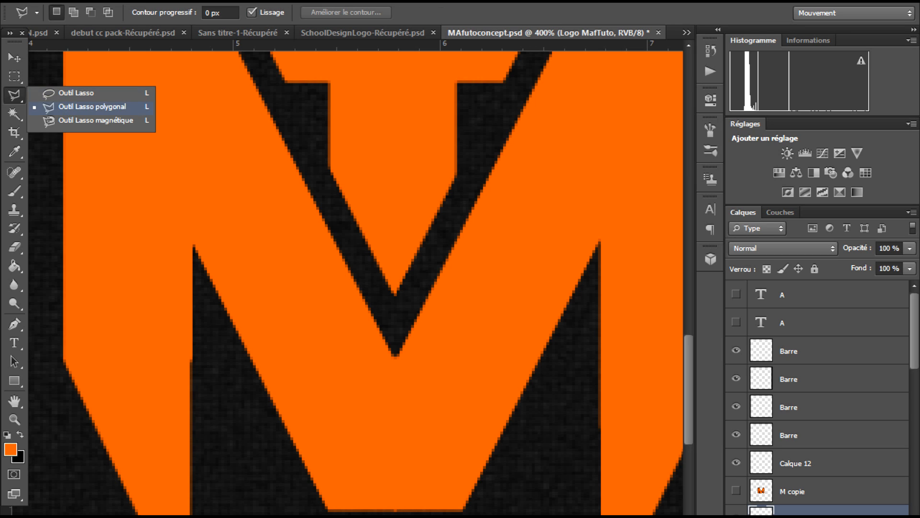
click(92, 107)
scroll(218, 268, down, 3)
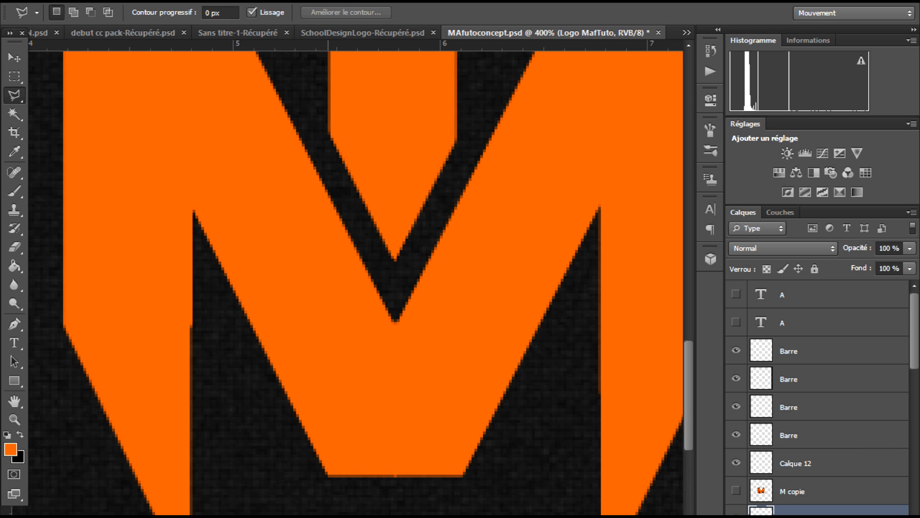
click(327, 477)
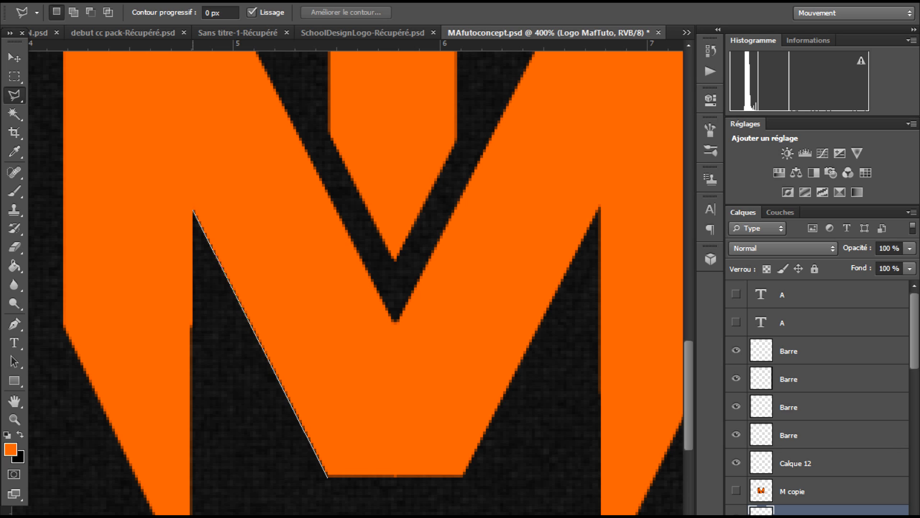
click(194, 211)
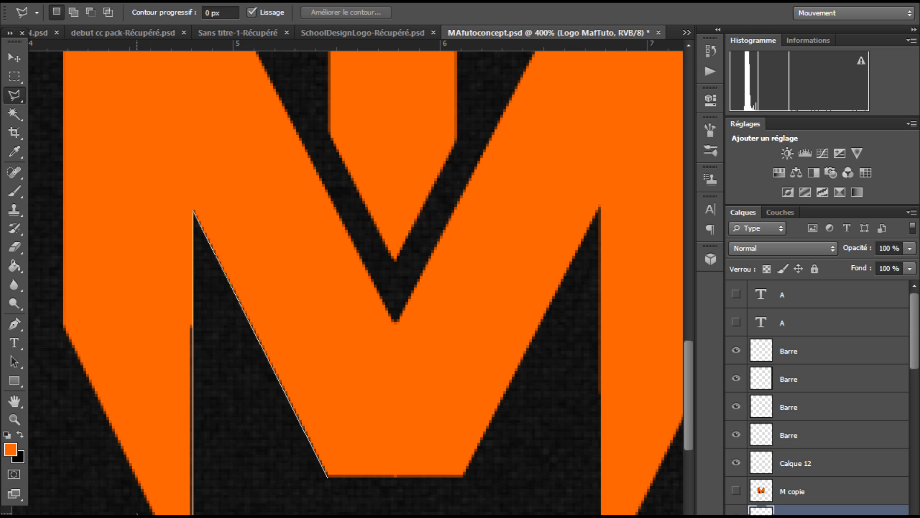
click(137, 472)
click(171, 101)
click(231, 218)
click(378, 417)
click(327, 476)
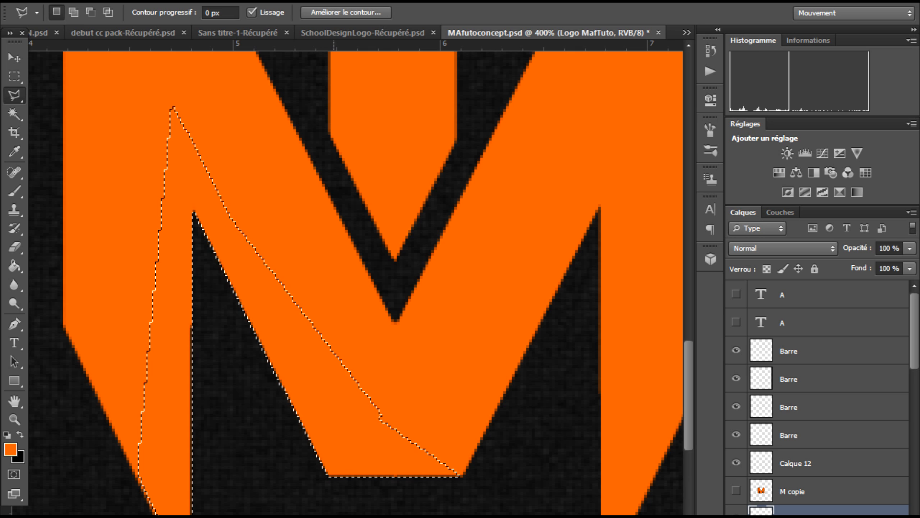
Fill the selected part of the M with the orange foreground color in Normal mode at 100% opacity, and deselect
right_click(335, 437)
click(379, 338)
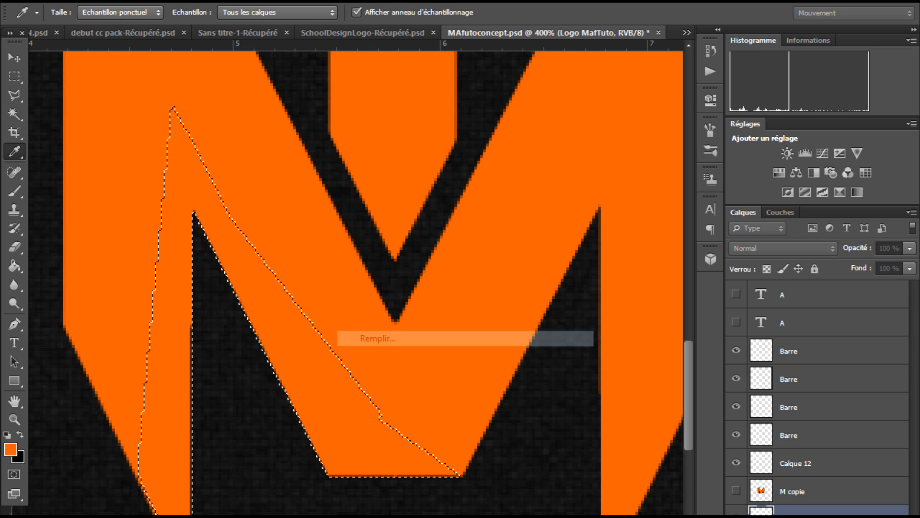
click(472, 202)
click(460, 214)
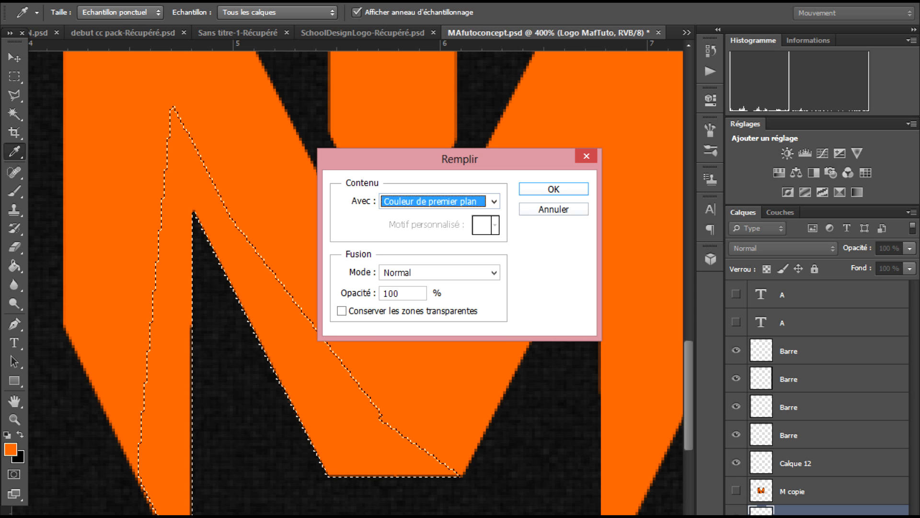
key(Return)
key(ctrl+d)
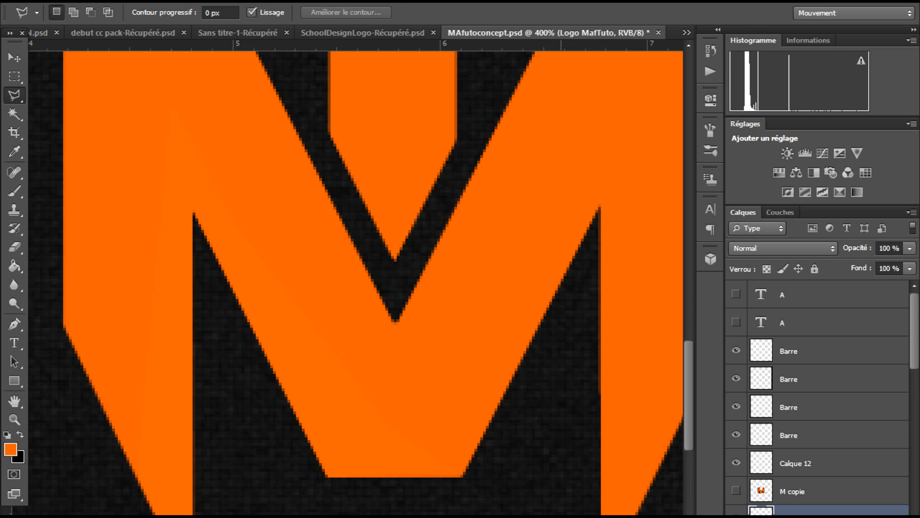
Move the whole logo slightly up and left so it sits horizontally centered on the textured canvas
key(ctrl+minus)
key(ctrl+minus)
key(ctrl+minus)
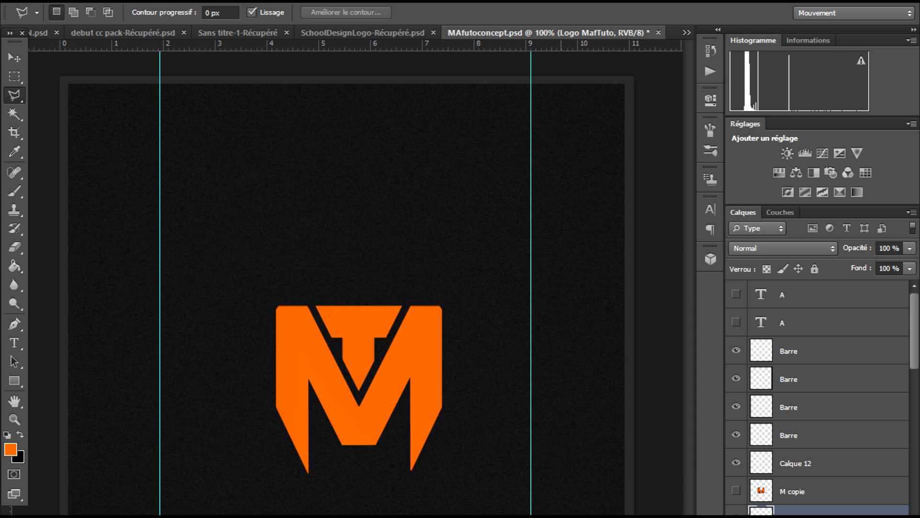
click(14, 58)
drag(317, 304, 303, 291)
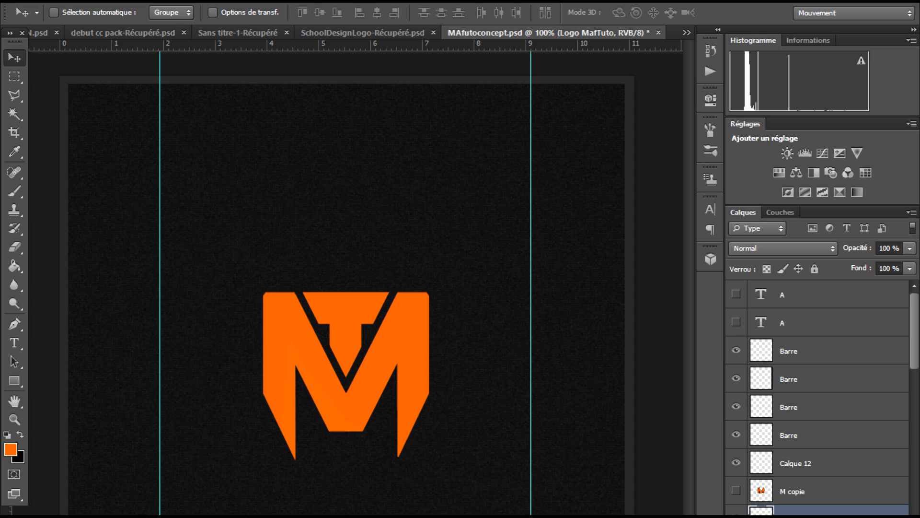
Open the blending options of the Logo MafTuto layer and add a Satin effect with 18% opacity
right_click(838, 511)
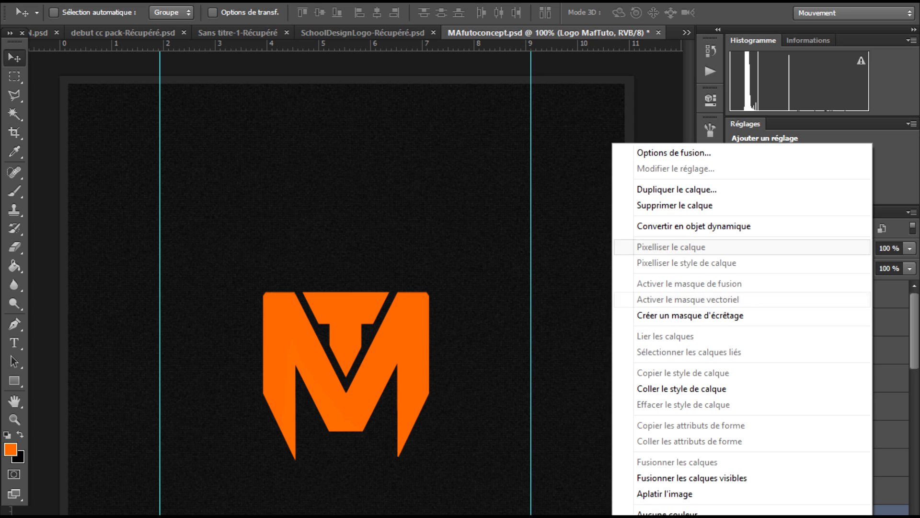
click(640, 152)
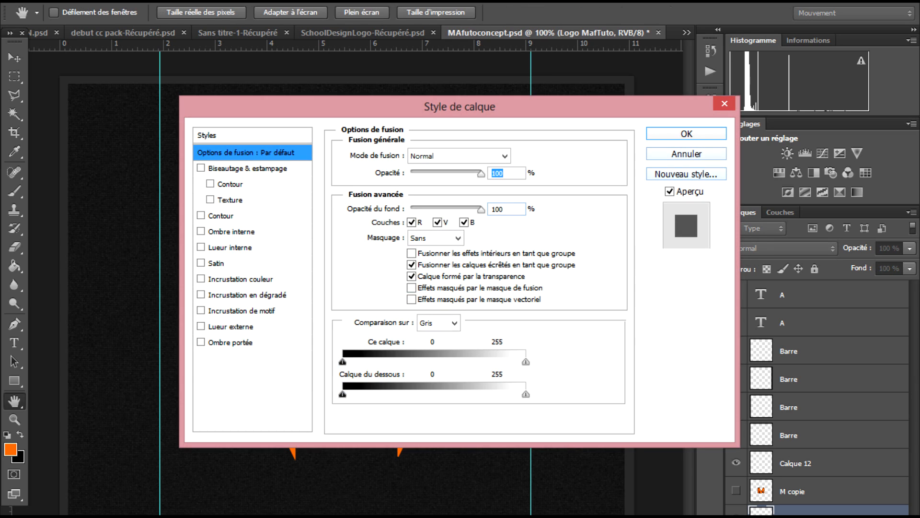
drag(336, 106, 628, 99)
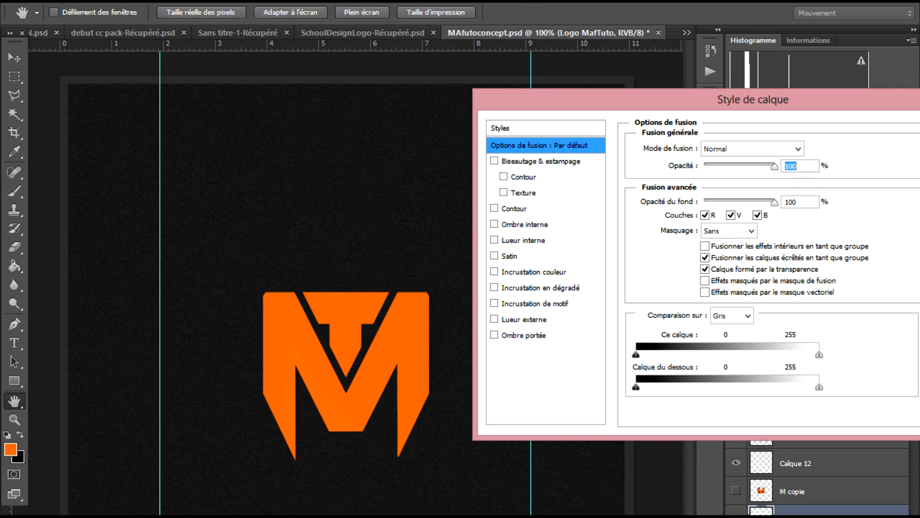
click(509, 256)
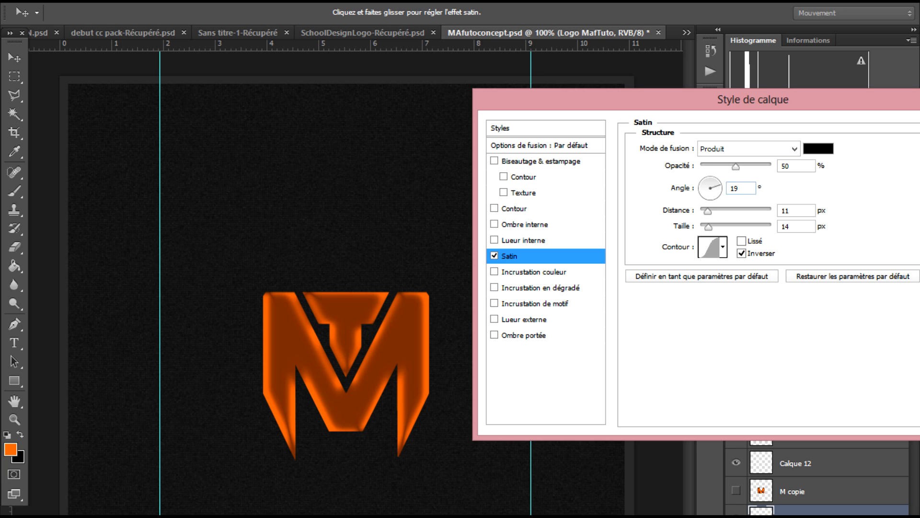
drag(736, 166, 714, 165)
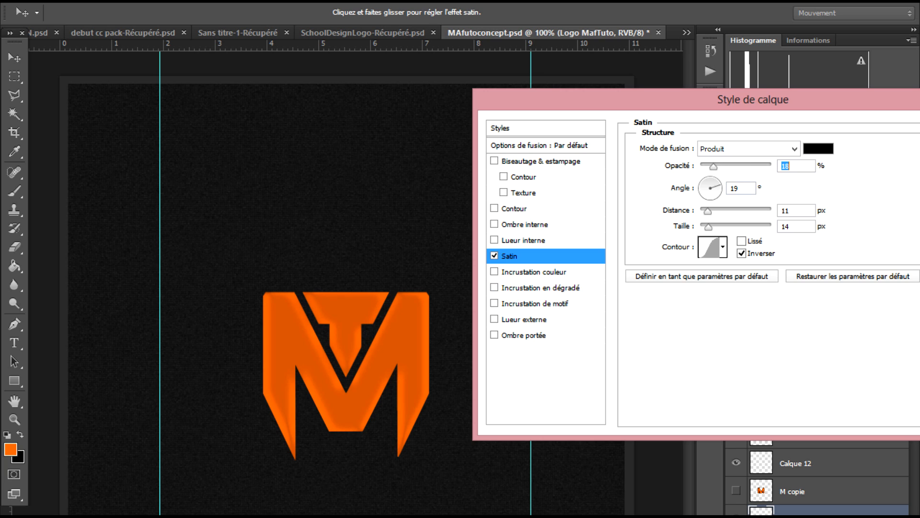
drag(713, 166, 713, 166)
Add a white (ffffff) Inner Glow to the logo with a size of 46 px and 27% opacity
click(522, 240)
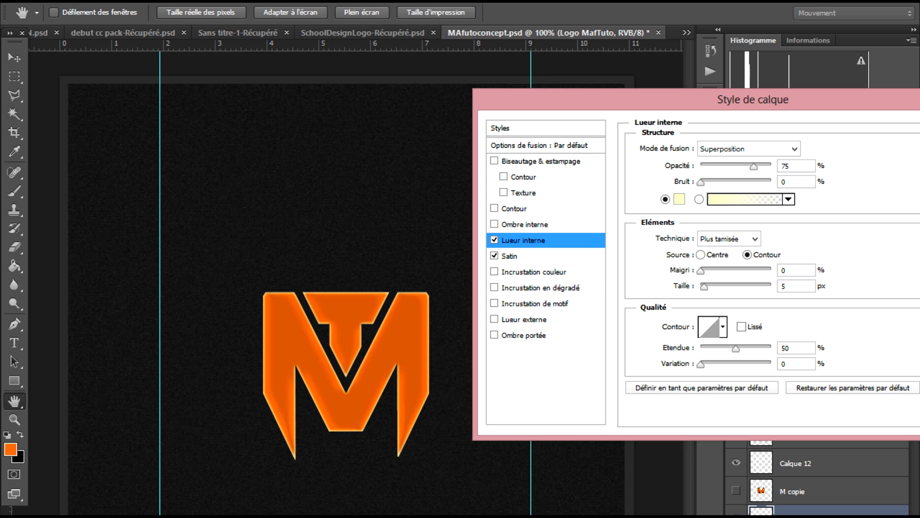
click(679, 199)
drag(349, 296, 345, 292)
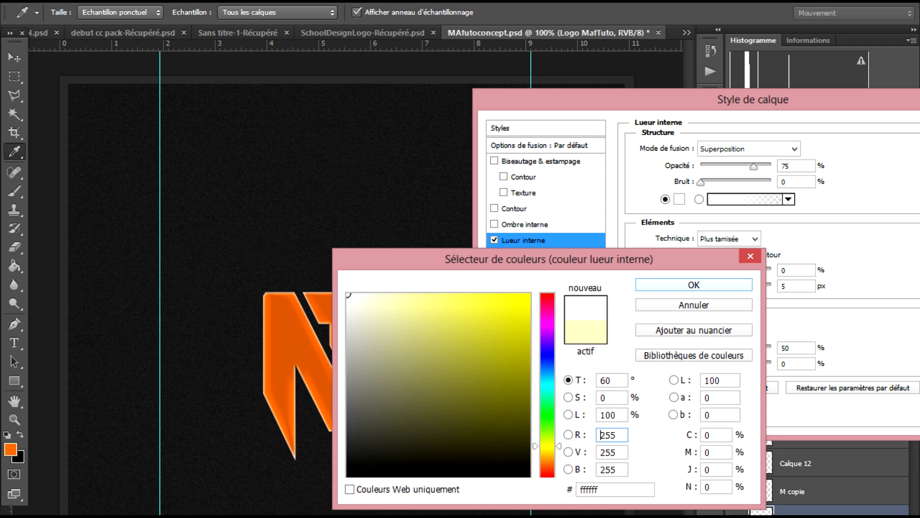
click(694, 285)
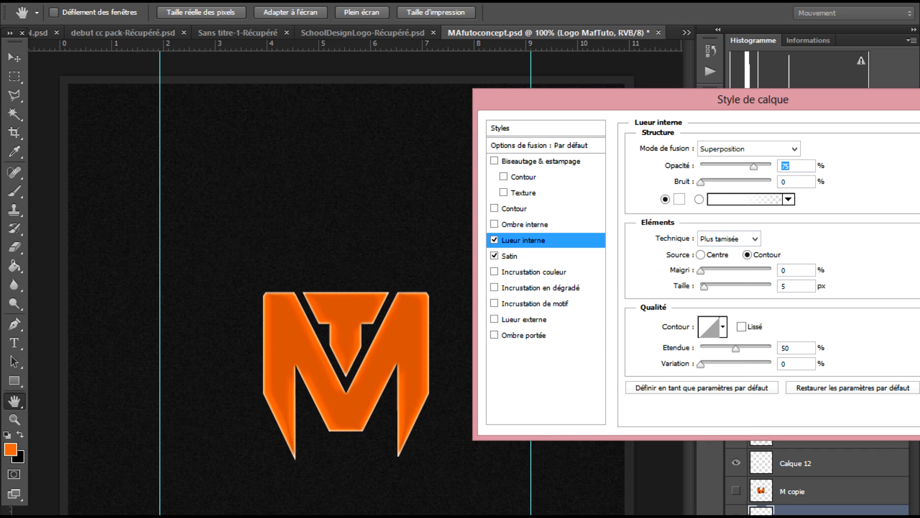
drag(704, 286, 717, 287)
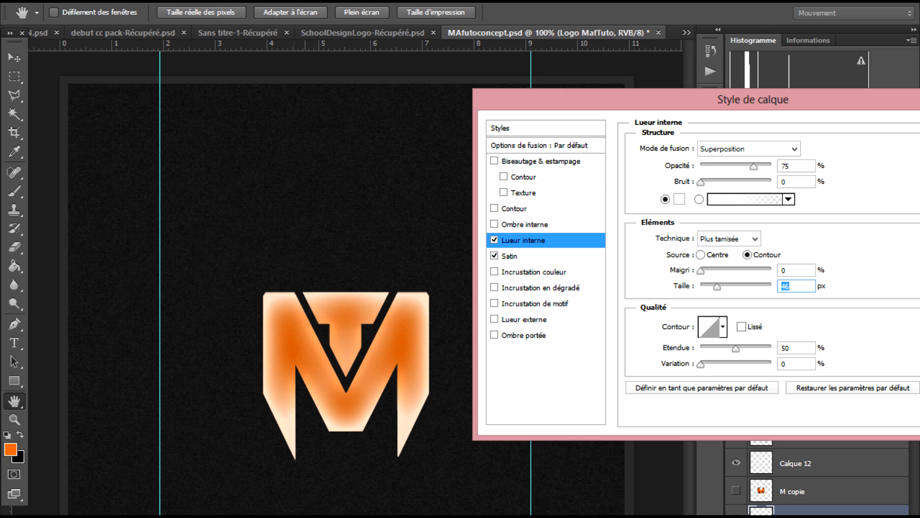
drag(753, 167, 714, 166)
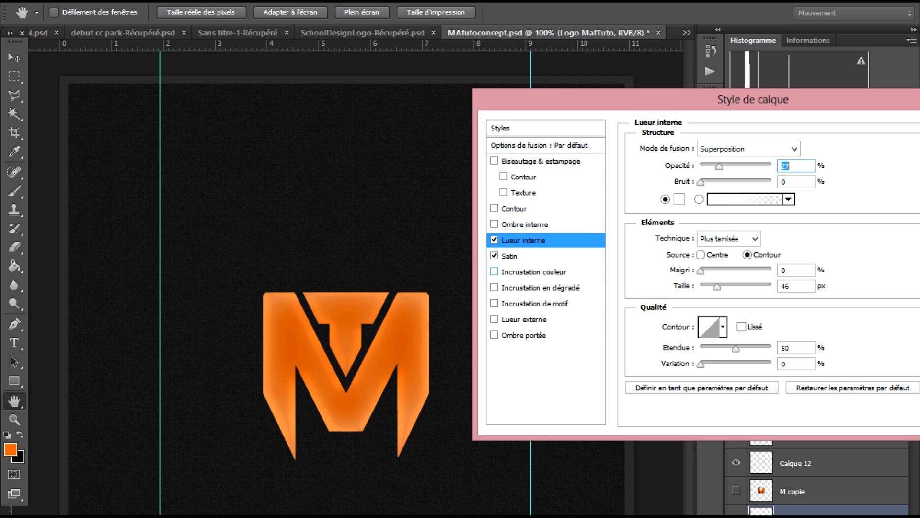
Add a Gradient Overlay to the logo using the last, semi-transparent gray preset, with 63% opacity
click(495, 287)
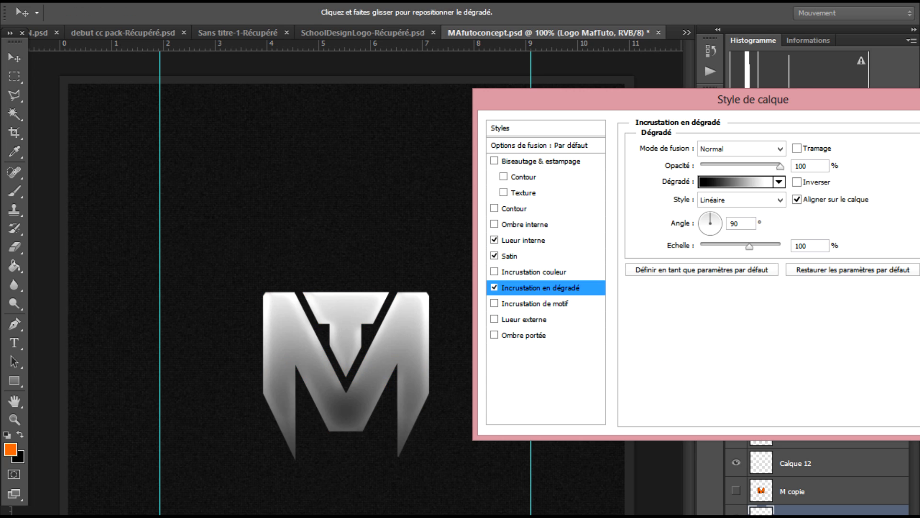
click(736, 183)
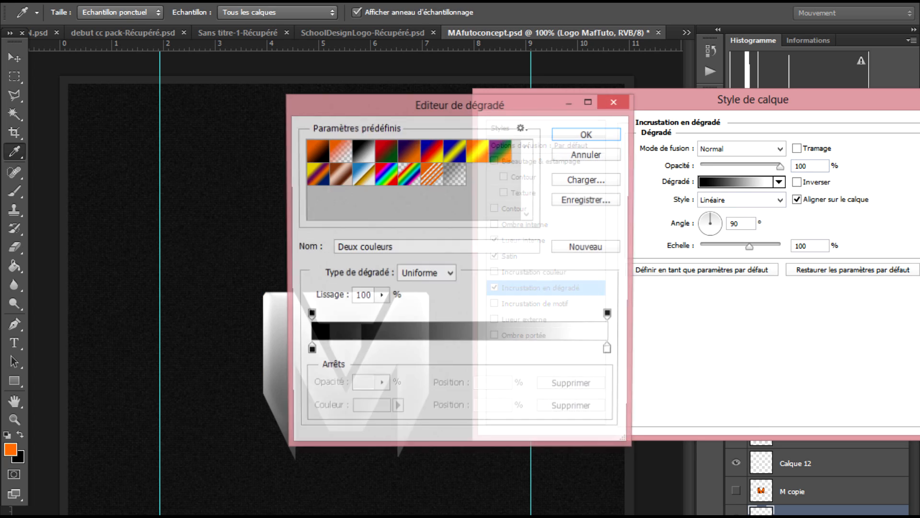
click(455, 174)
click(588, 134)
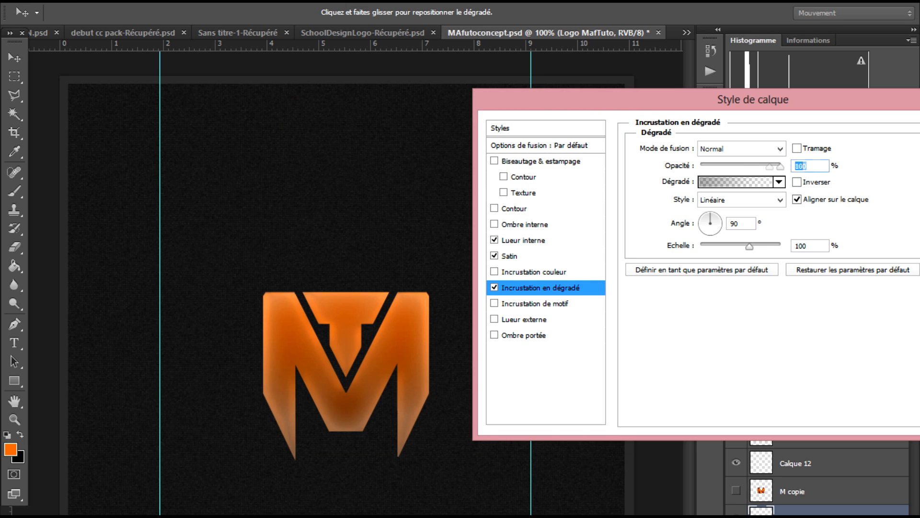
text(63)
Set the Inner Glow opacity to 13% and add a Drop Shadow with distance 0 px, spread 12% and size 10 px
click(524, 240)
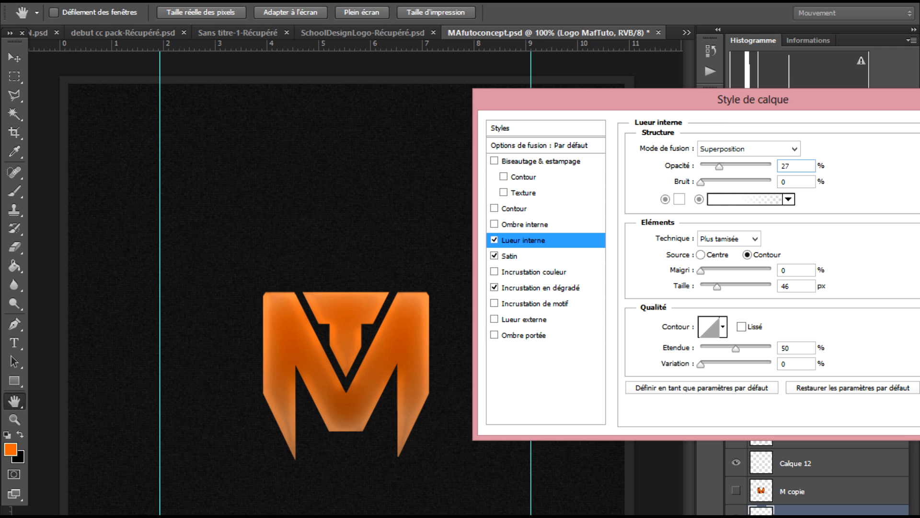
drag(720, 167, 710, 167)
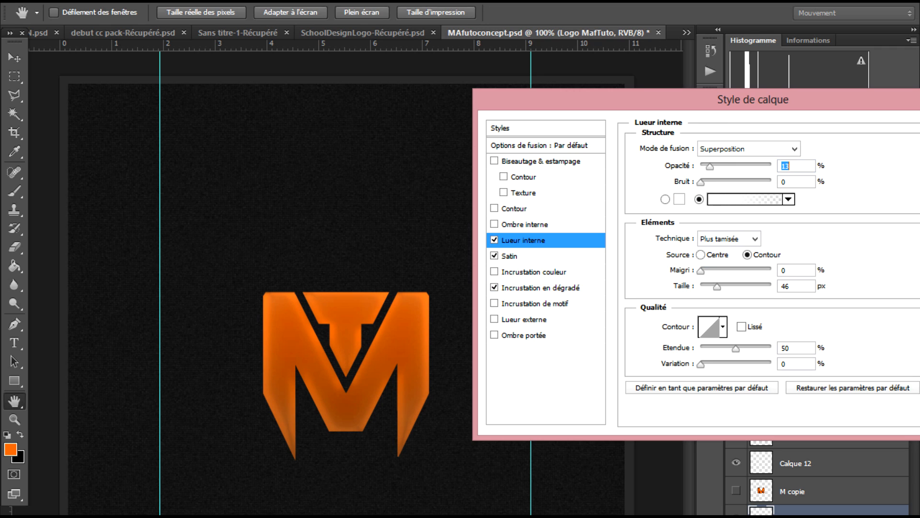
click(494, 334)
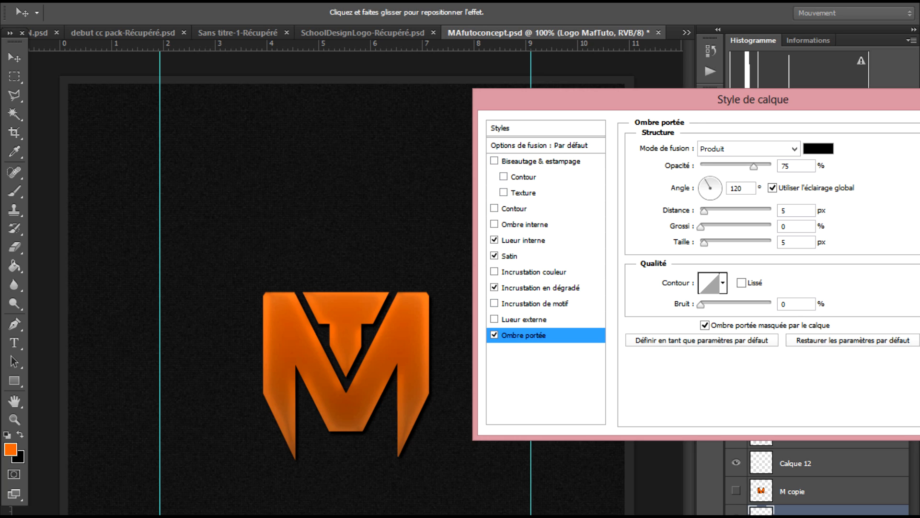
drag(704, 211, 707, 243)
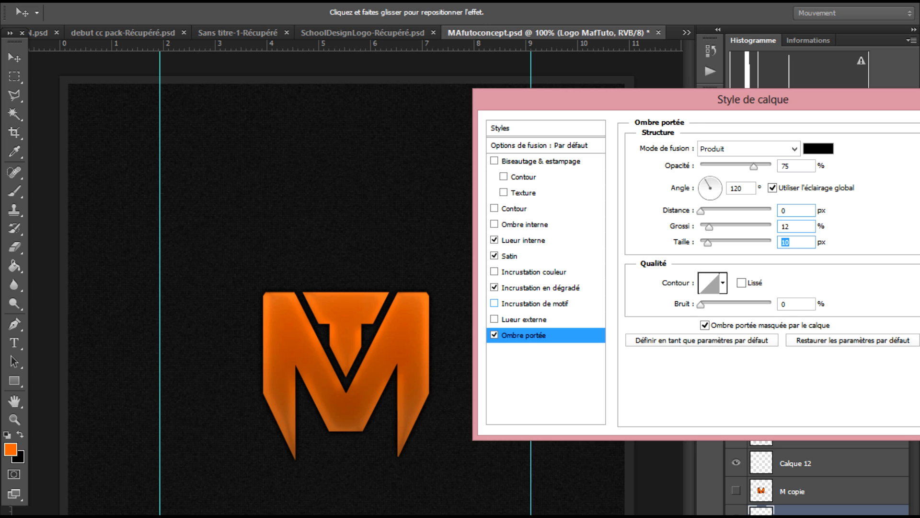
Add a Pattern Overlay to the logo using the white paper-like pattern, with 23% opacity
click(534, 303)
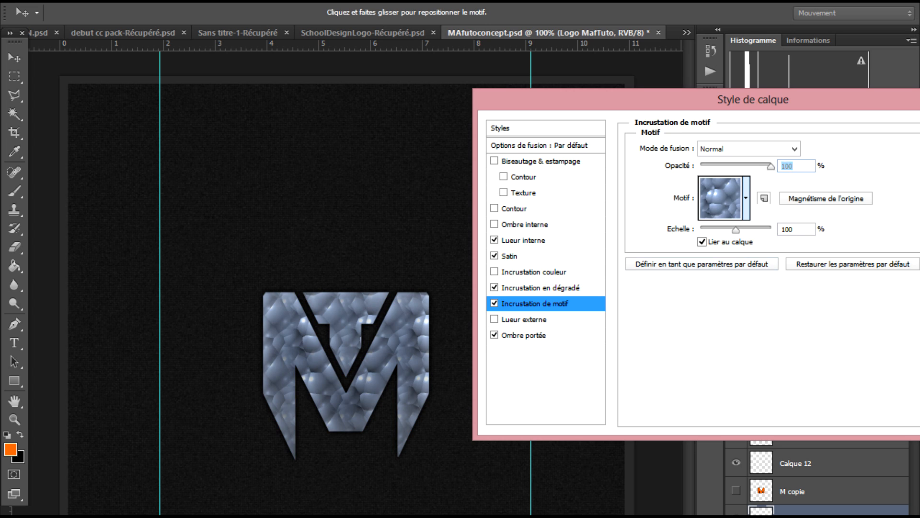
click(746, 198)
click(722, 241)
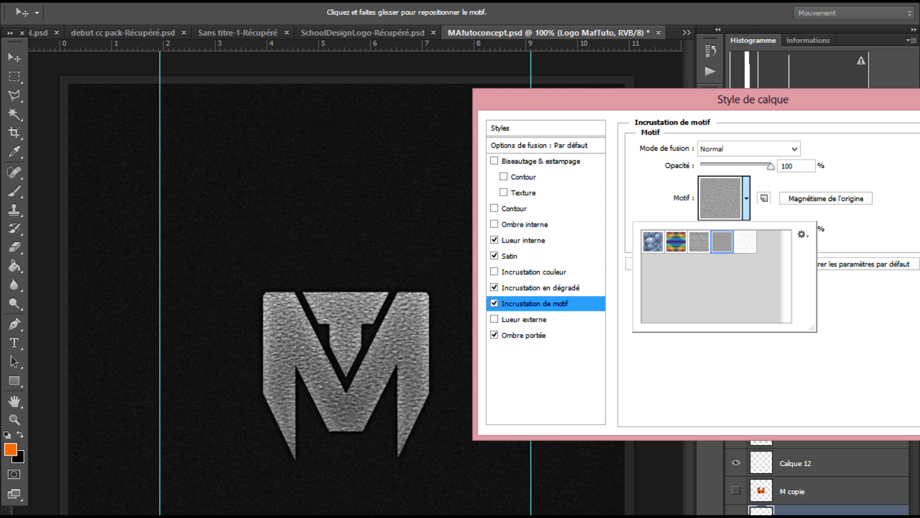
click(745, 242)
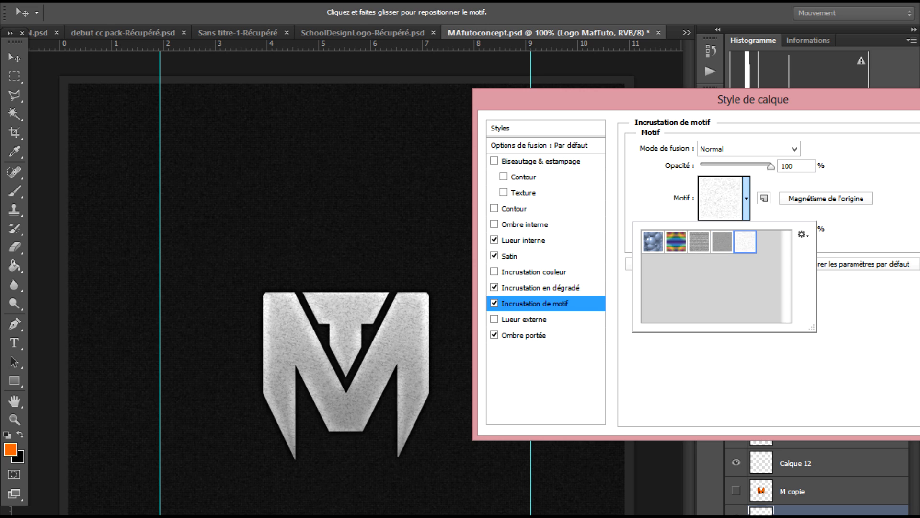
click(795, 166)
drag(771, 166, 717, 166)
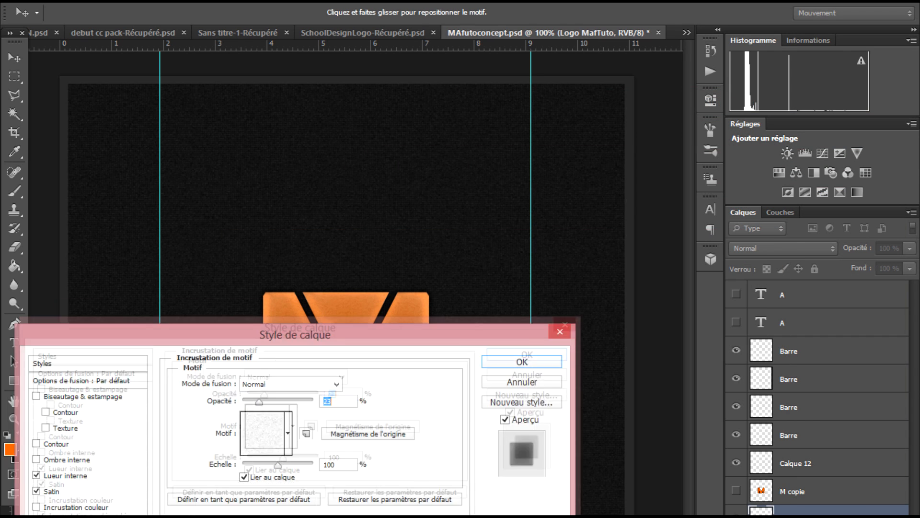
Apply the logo's layer style and add the text "MAF TUTO" in Elemental End at 30 pt over the logo's lower part
key(Return)
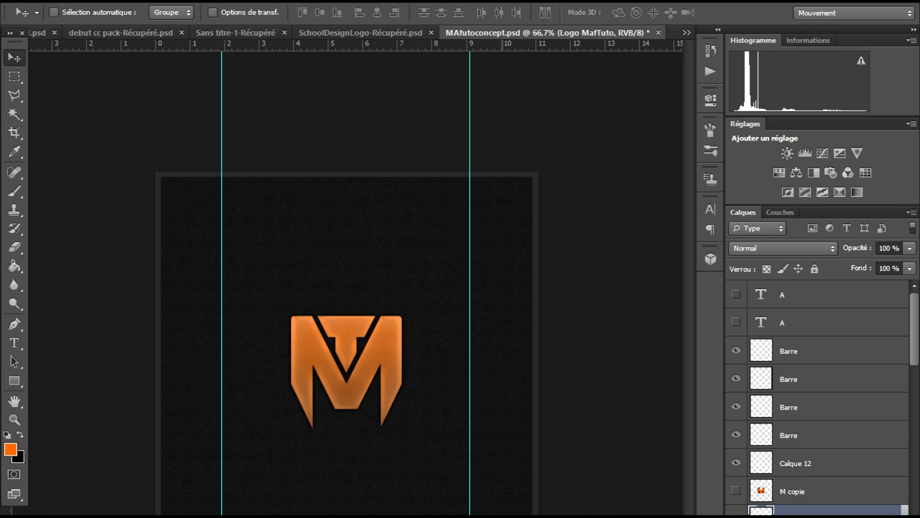
key(ctrl+plus)
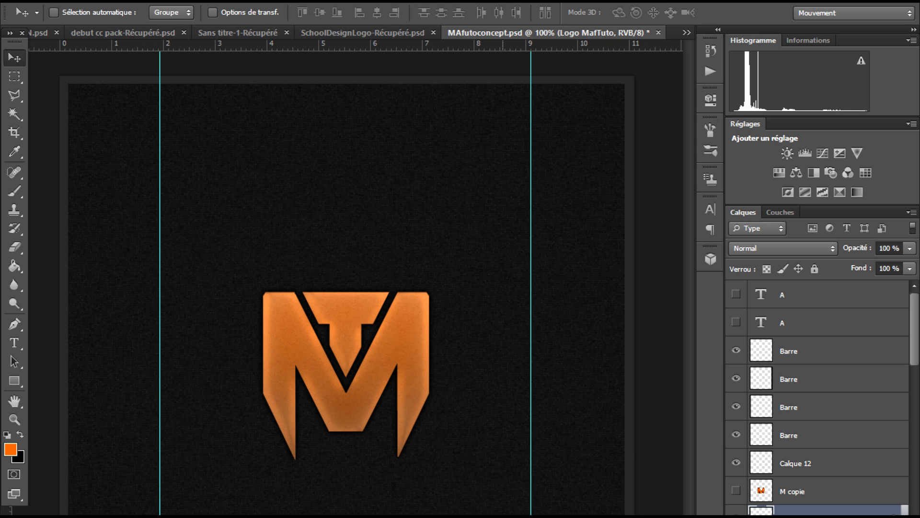
key(t)
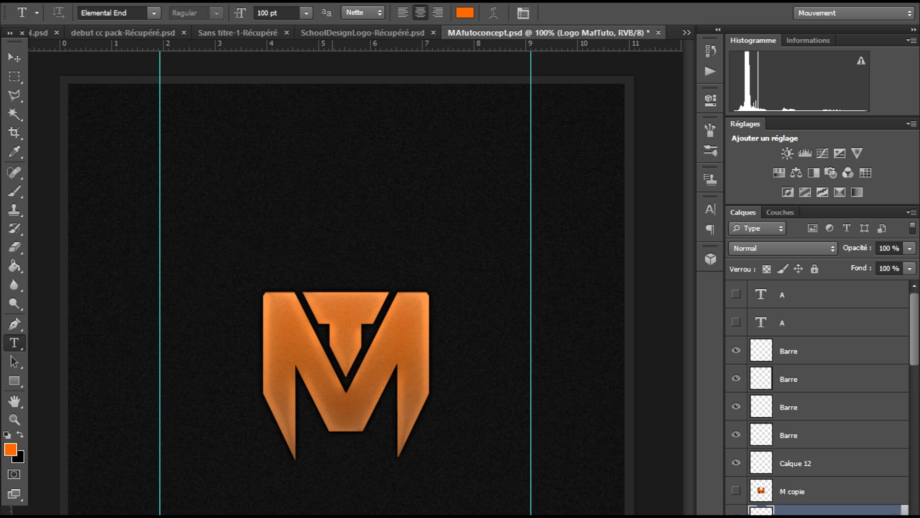
click(329, 449)
text(MAF)
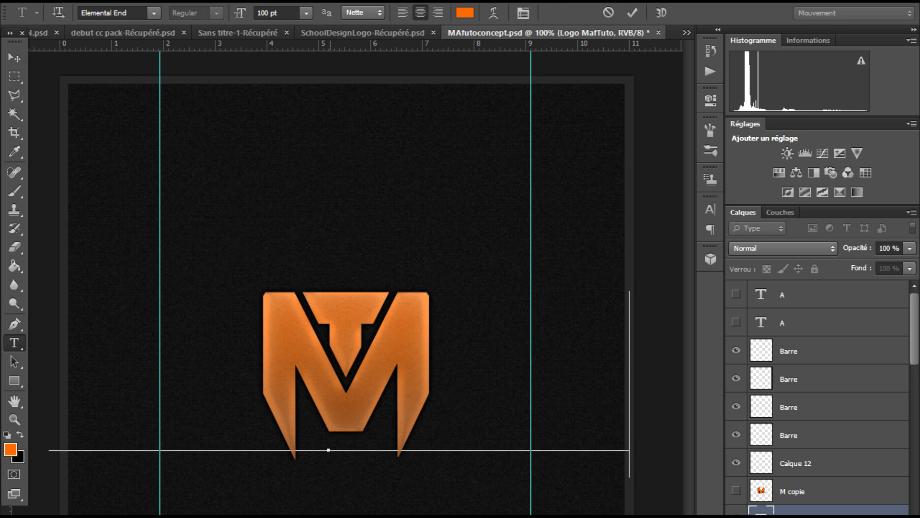
text(TU)
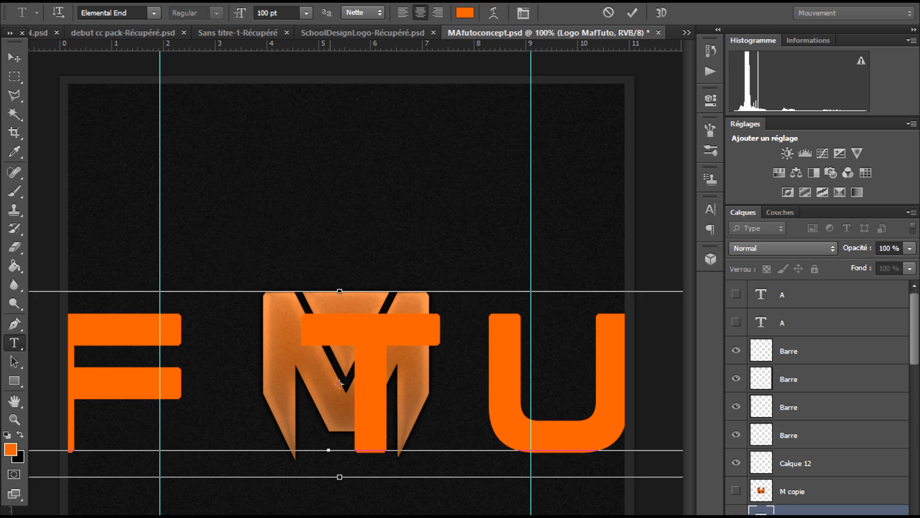
key(ctrl+a)
click(307, 13)
click(288, 192)
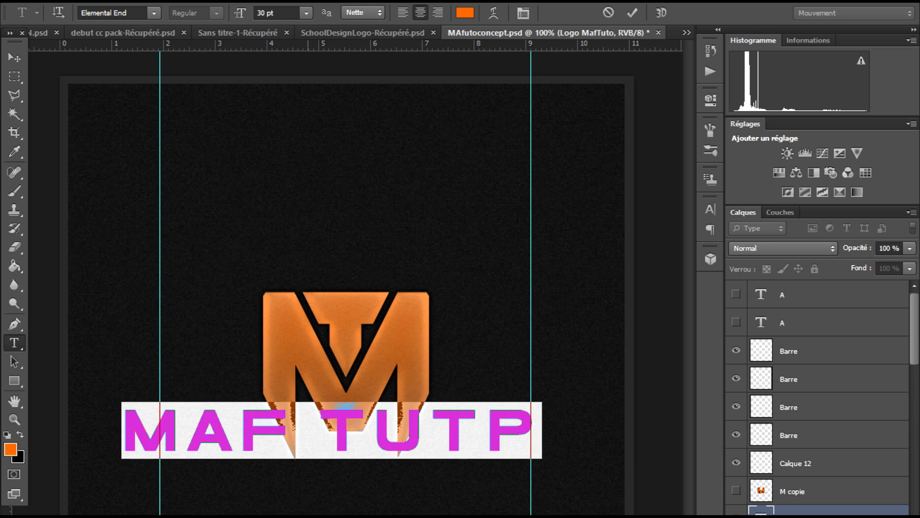
key(Right)
key(BackSpace)
text(O)
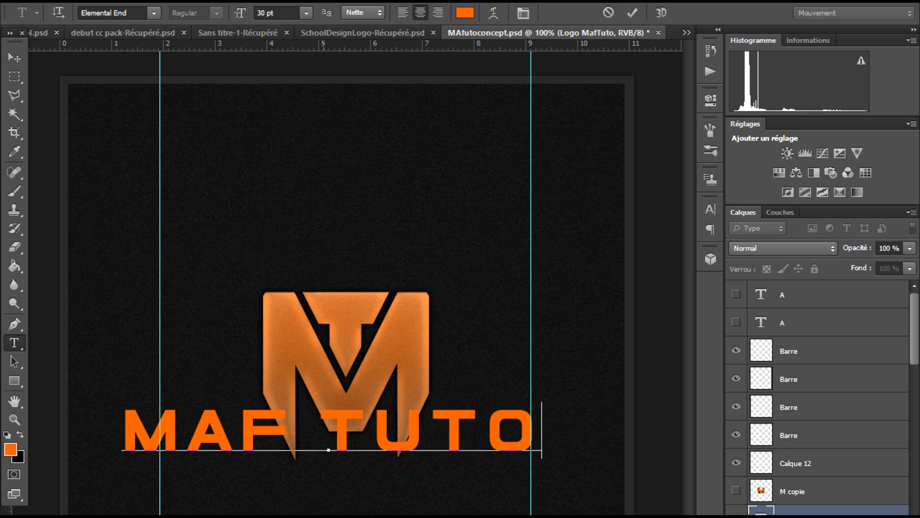
Reduce the "MAF TUTO" text to 6 pt and move it centrally between the legs of the M
key(ctrl+a)
click(306, 13)
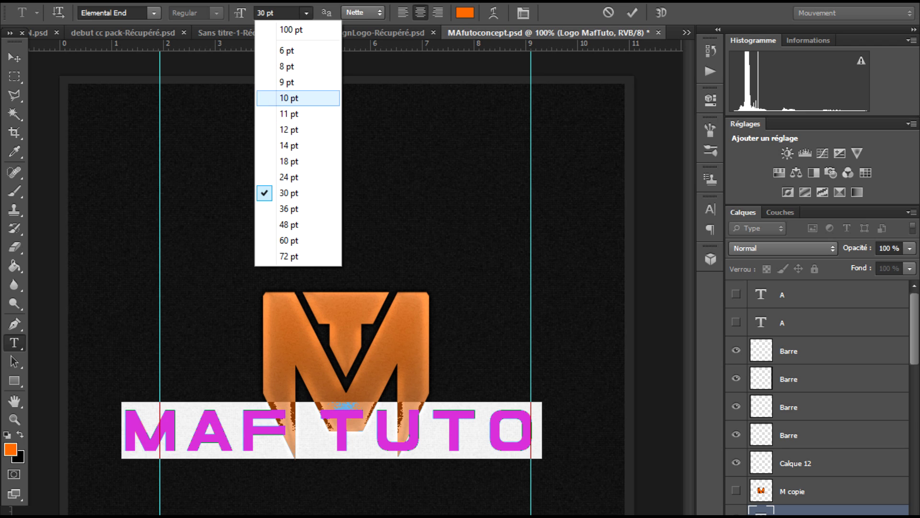
click(300, 98)
click(306, 13)
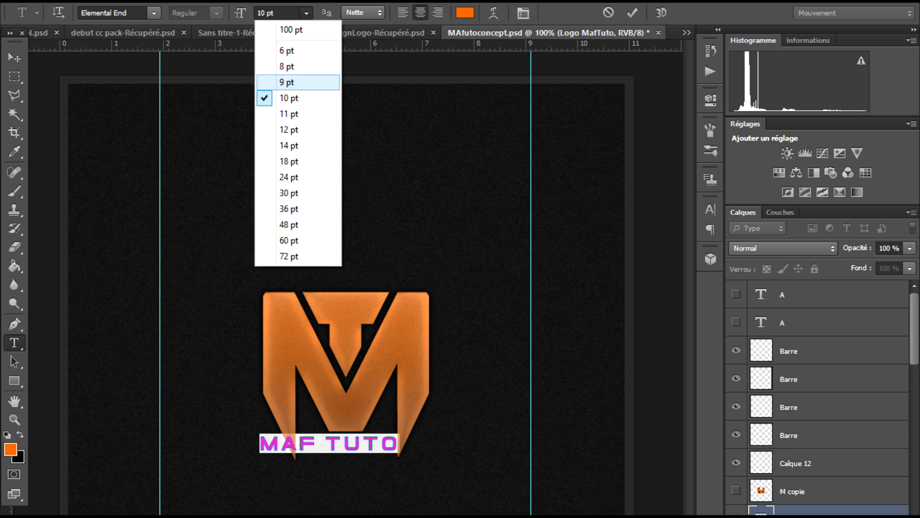
click(300, 66)
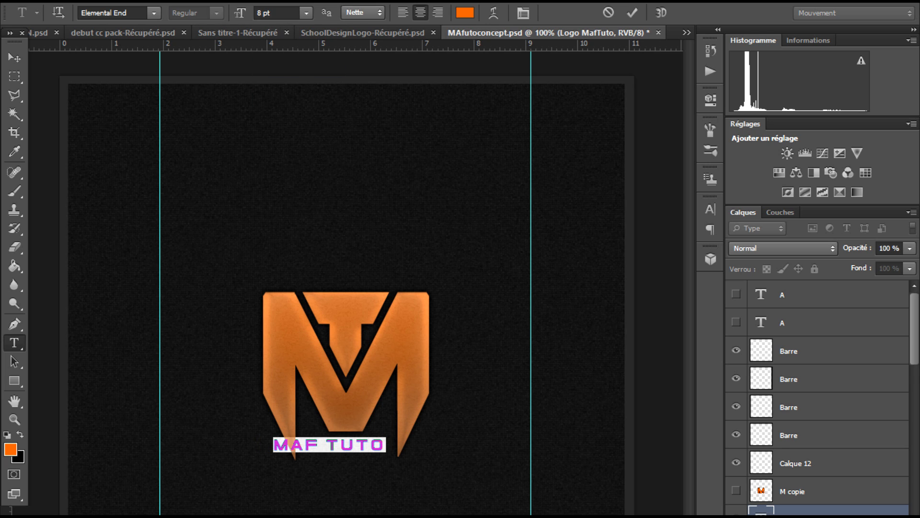
click(306, 13)
click(300, 52)
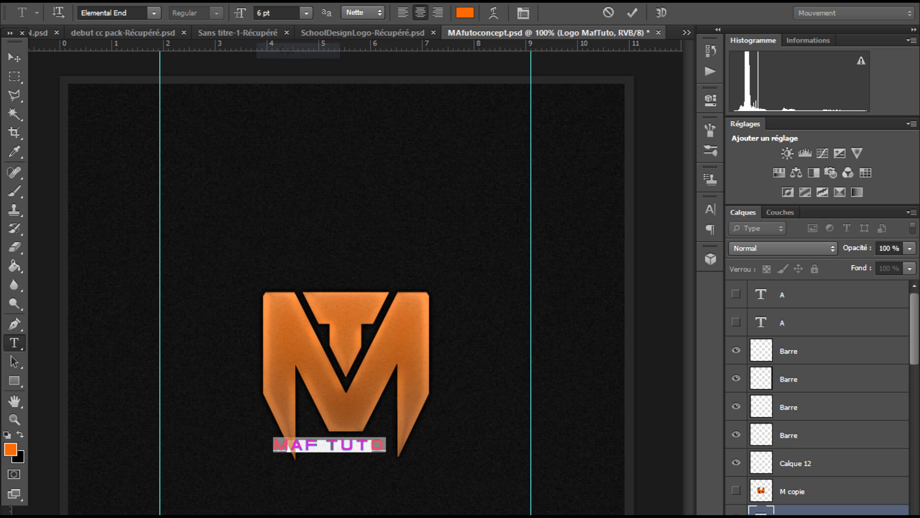
click(14, 57)
drag(337, 429, 355, 432)
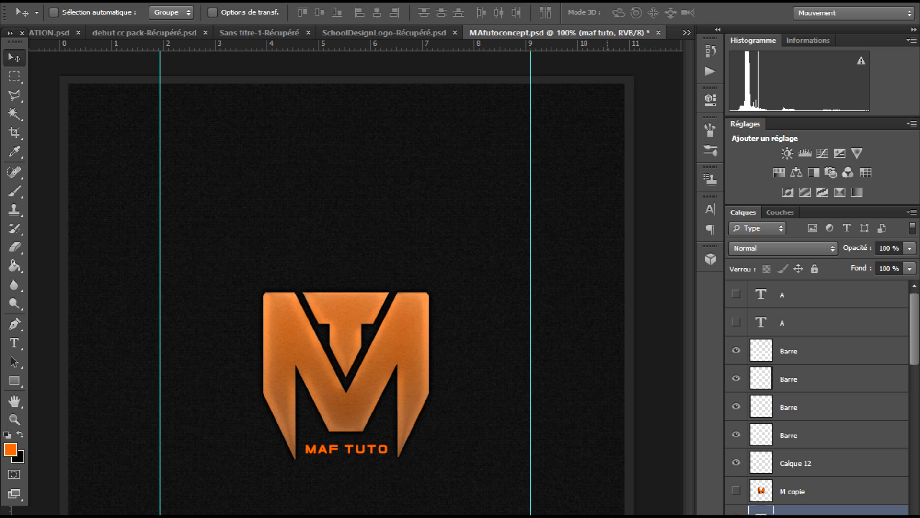
Copy the layer style of the "Logo MafTuto" layer and paste it onto the "maf tuto" text layer
right_click(795, 512)
right_click(796, 512)
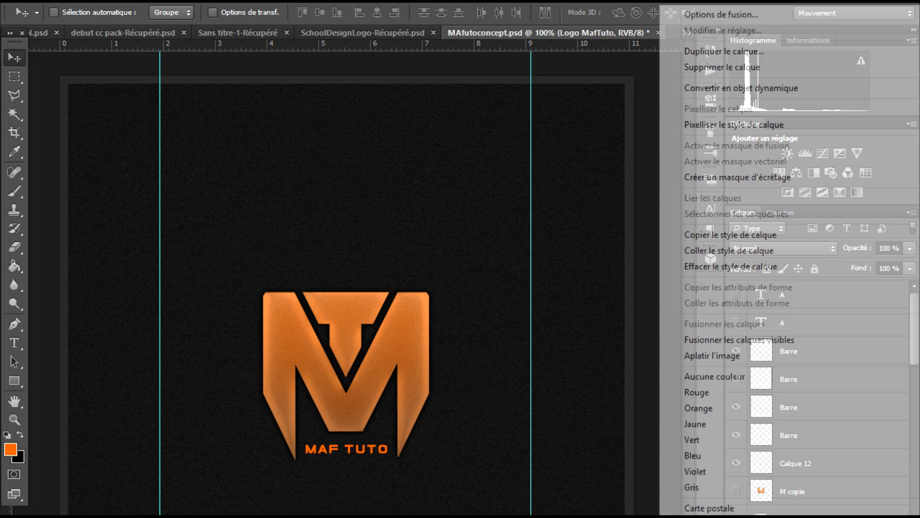
click(728, 234)
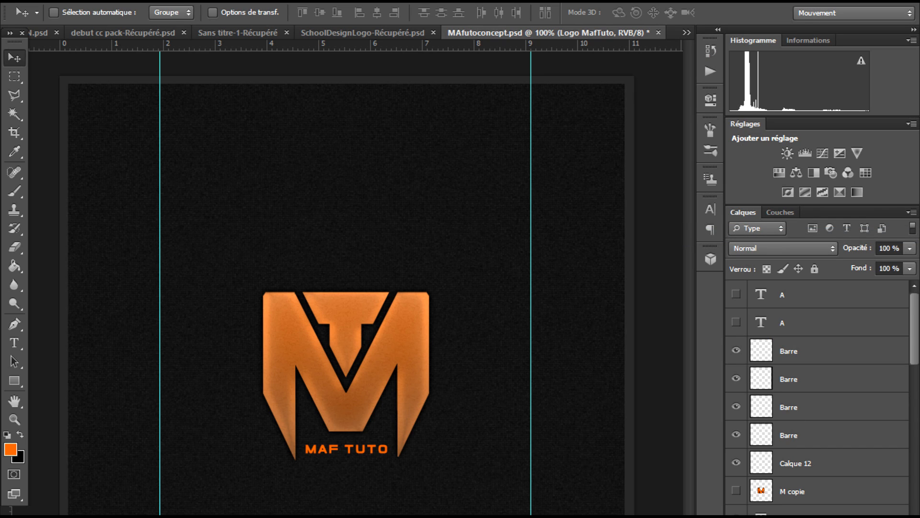
right_click(810, 512)
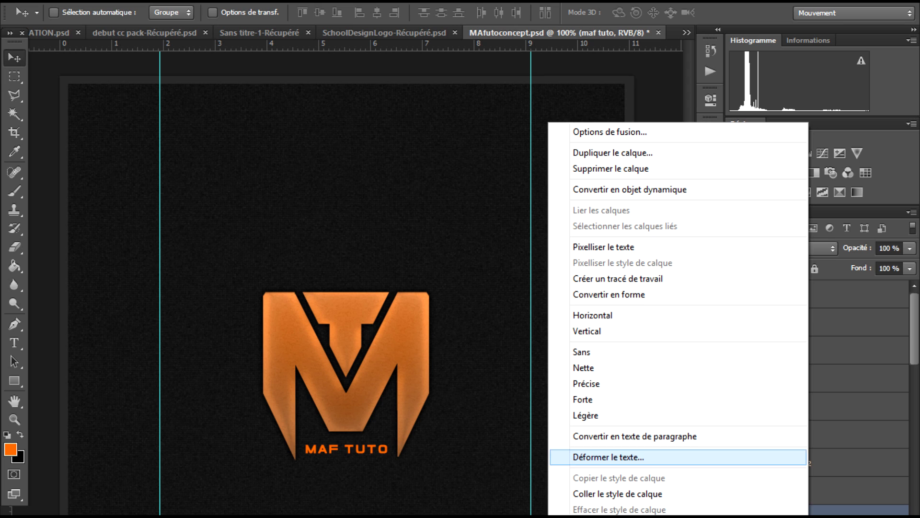
right_click(854, 512)
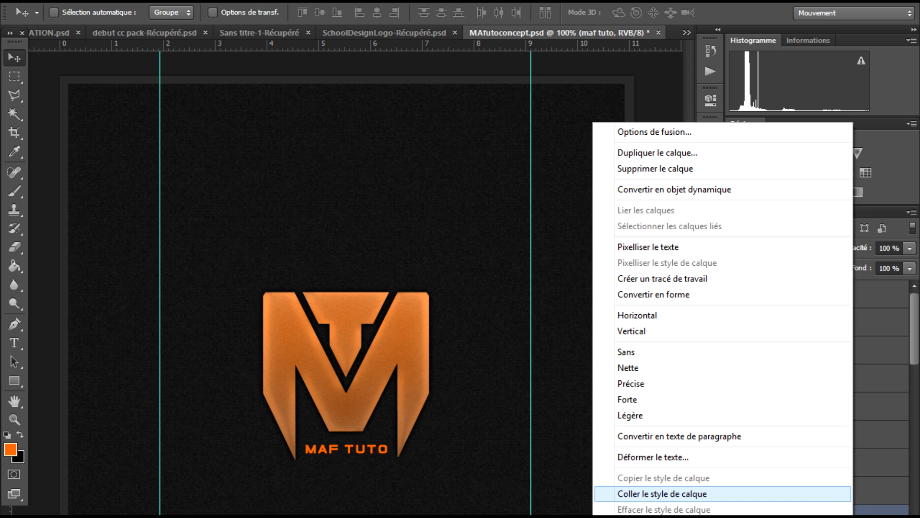
click(661, 494)
key(ctrl+minus)
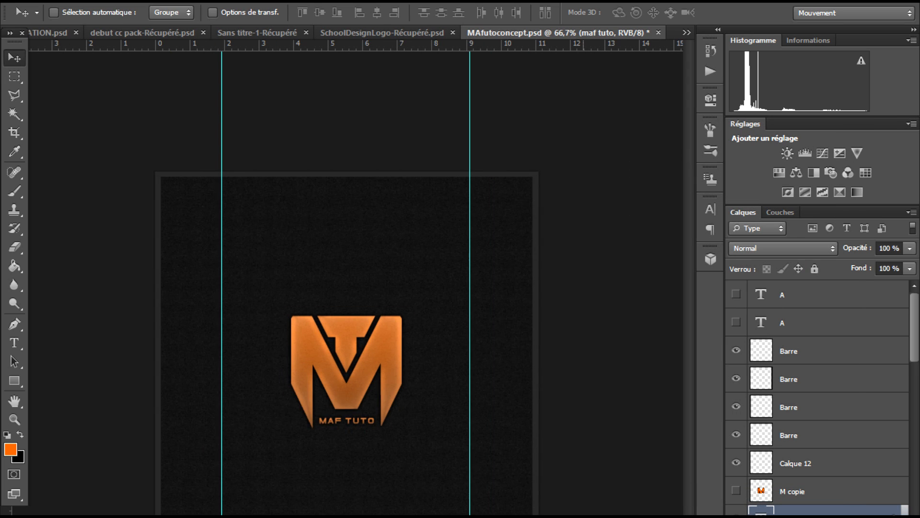
key(ctrl+plus)
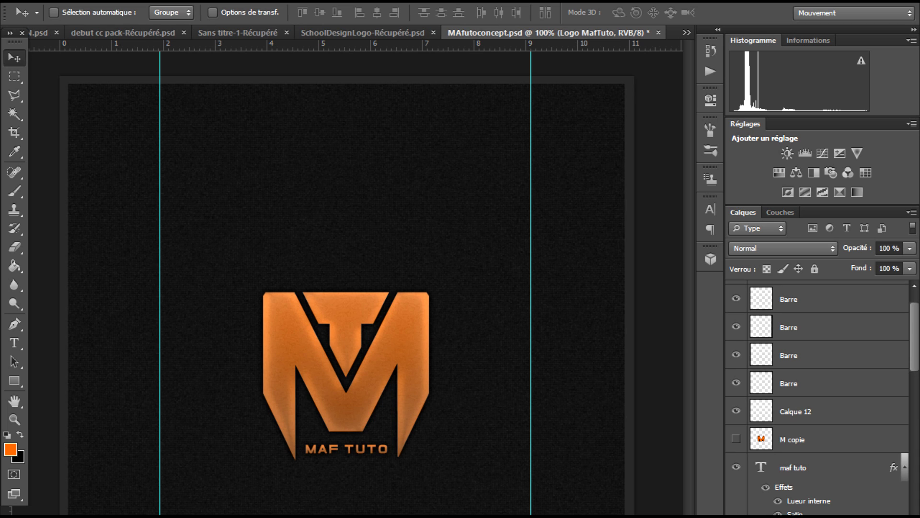
Duplicate the "Logo MafTuto" layer and place the copy directly below the original
key(ctrl+minus)
right_click(809, 512)
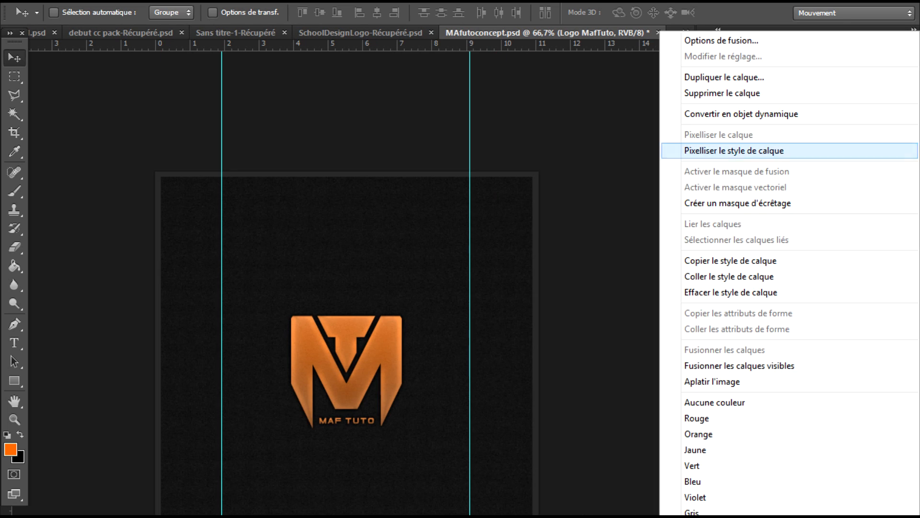
click(724, 76)
click(587, 203)
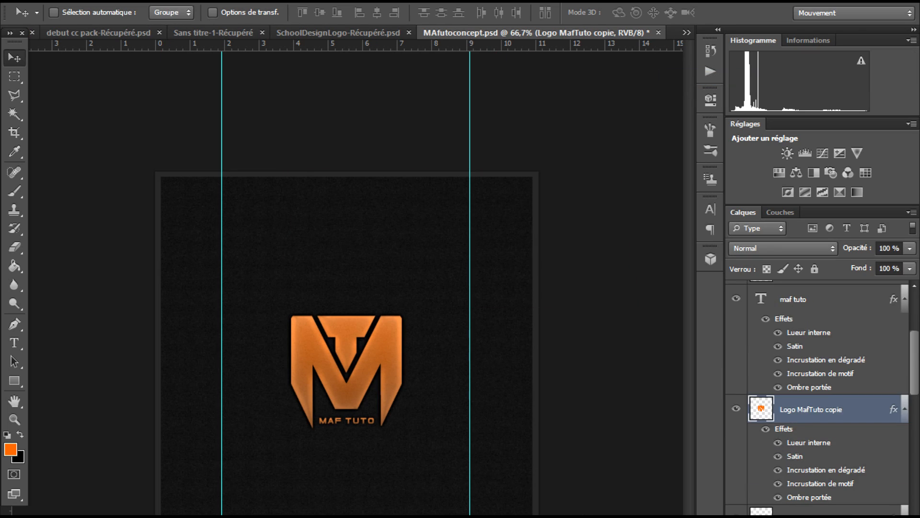
key(ctrl+[)
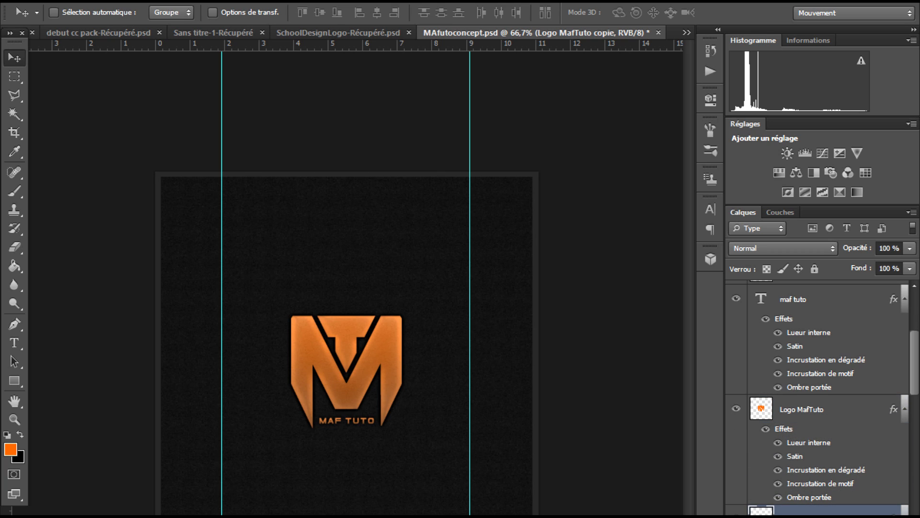
Scale the duplicated logo to 300% in width and height
key(ctrl+t)
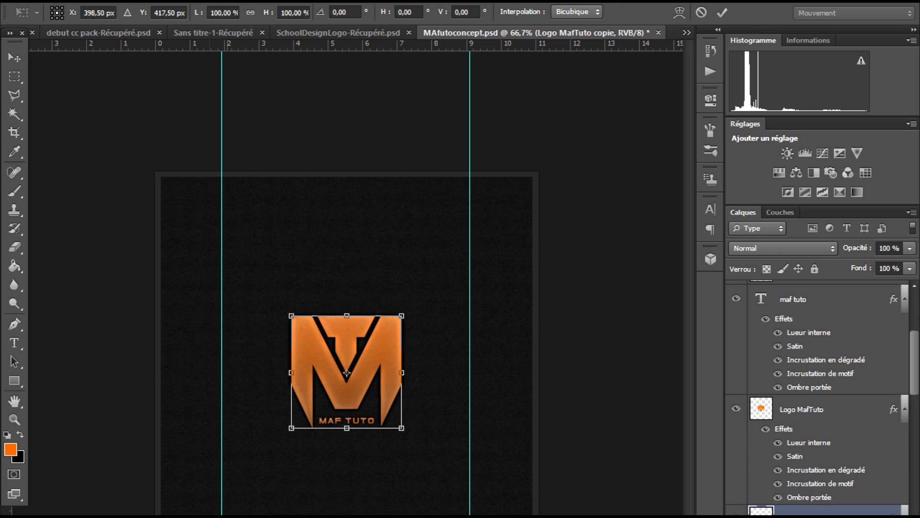
double_click(221, 13)
text(300)
key(Tab)
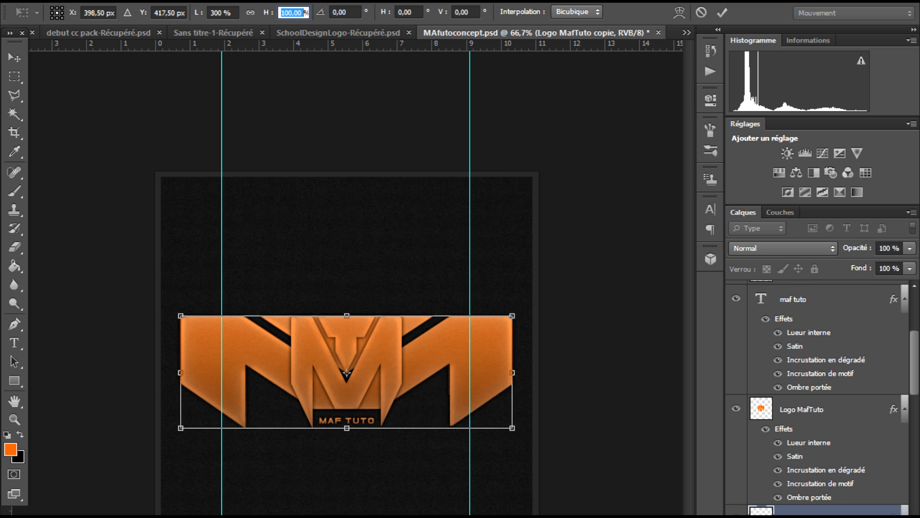
text(300)
key(Return)
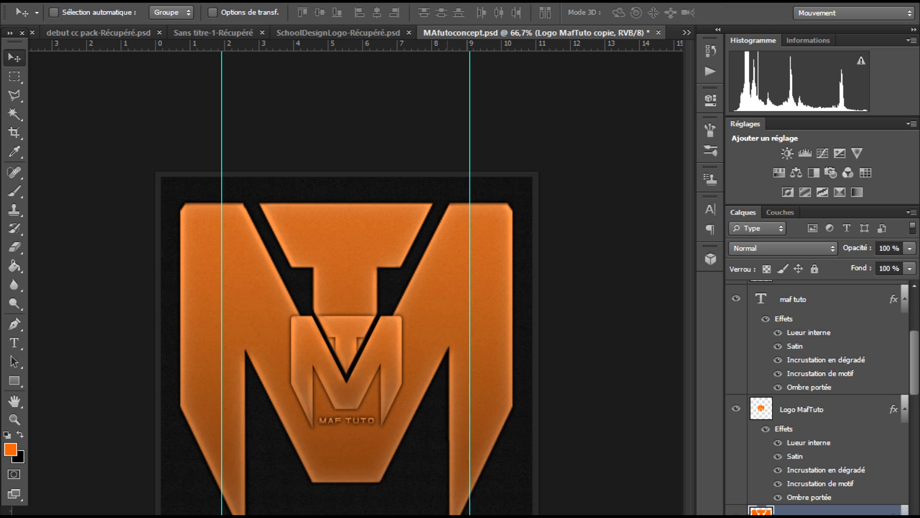
Lower the opacity of the enlarged logo copy to 8%
click(910, 248)
drag(909, 264, 842, 264)
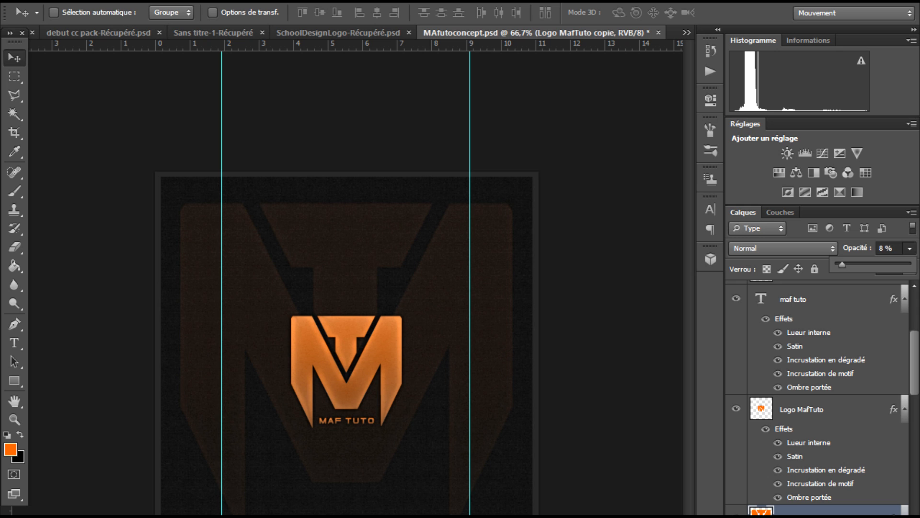
key(Return)
key(ctrl+minus)
key(ctrl+plus)
key(ctrl+plus)
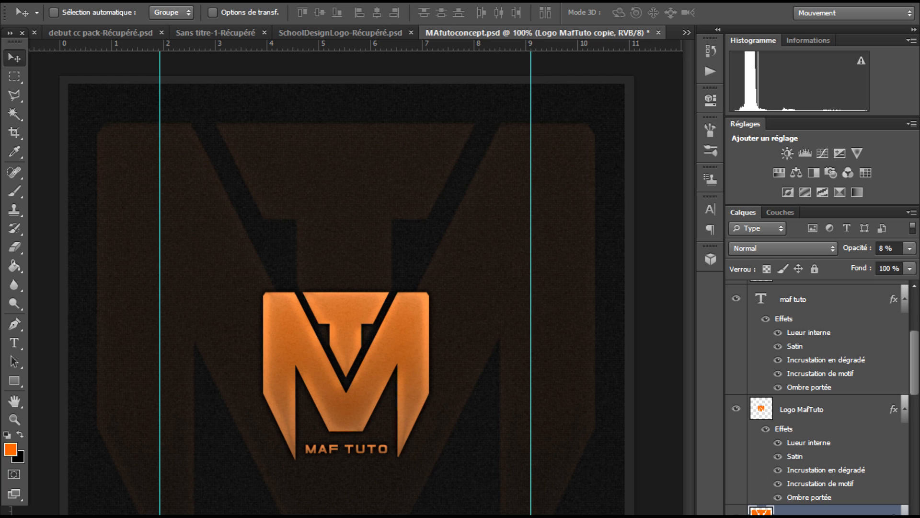